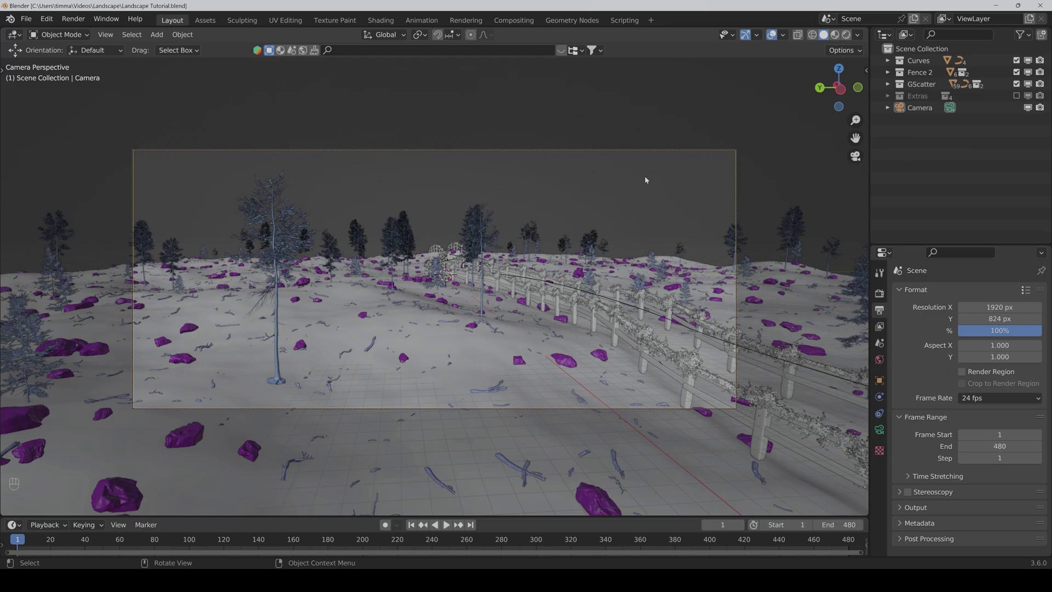
# Leave the camera view and zoom out to see the whole landscape
pyautogui.click(855, 156)
pyautogui.scroll(-10, 613, 255)
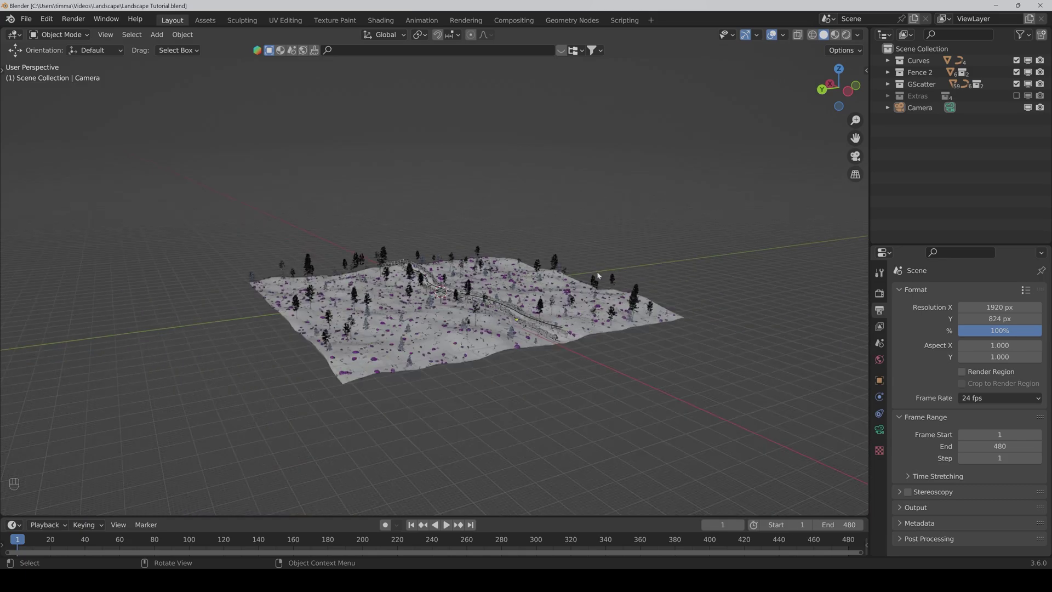
# Add a plane and set its X and Y dimensions to 400 m
pyautogui.click(157, 34)
pyautogui.moveTo(181, 47)
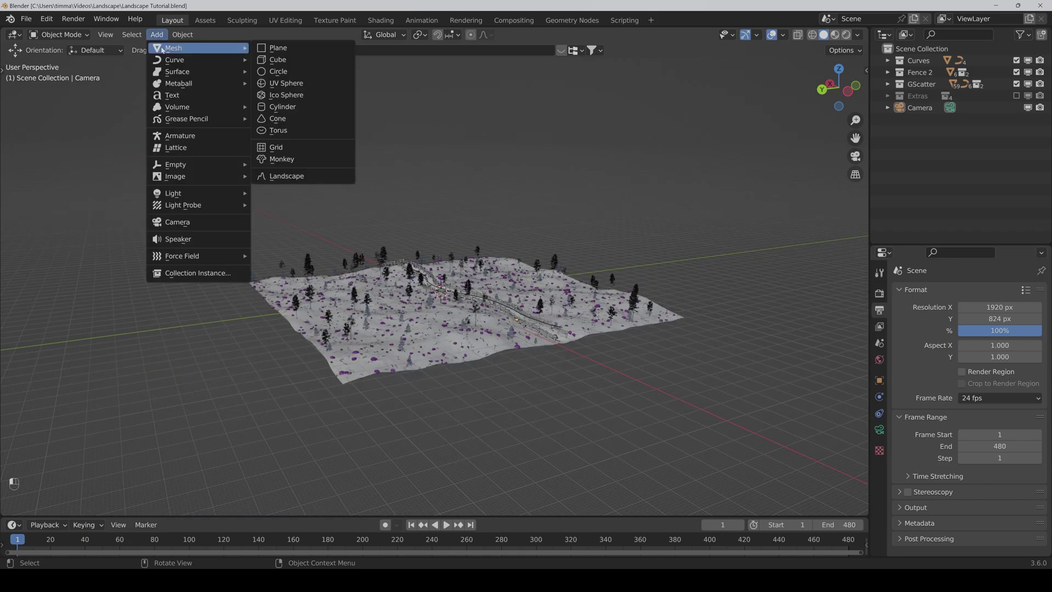
pyautogui.click(285, 49)
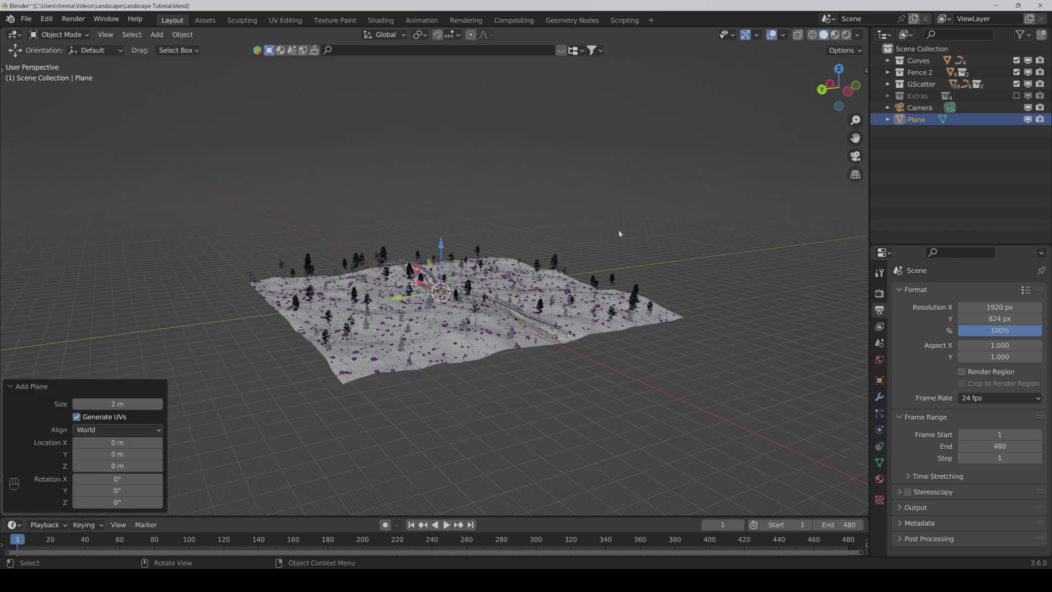
pyautogui.press('n')
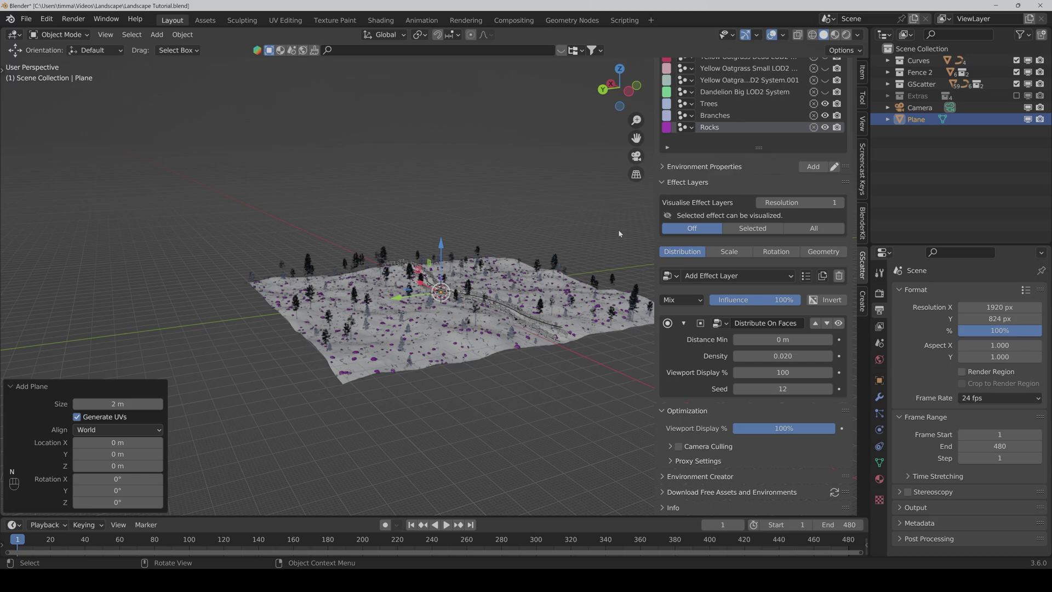
pyautogui.click(862, 77)
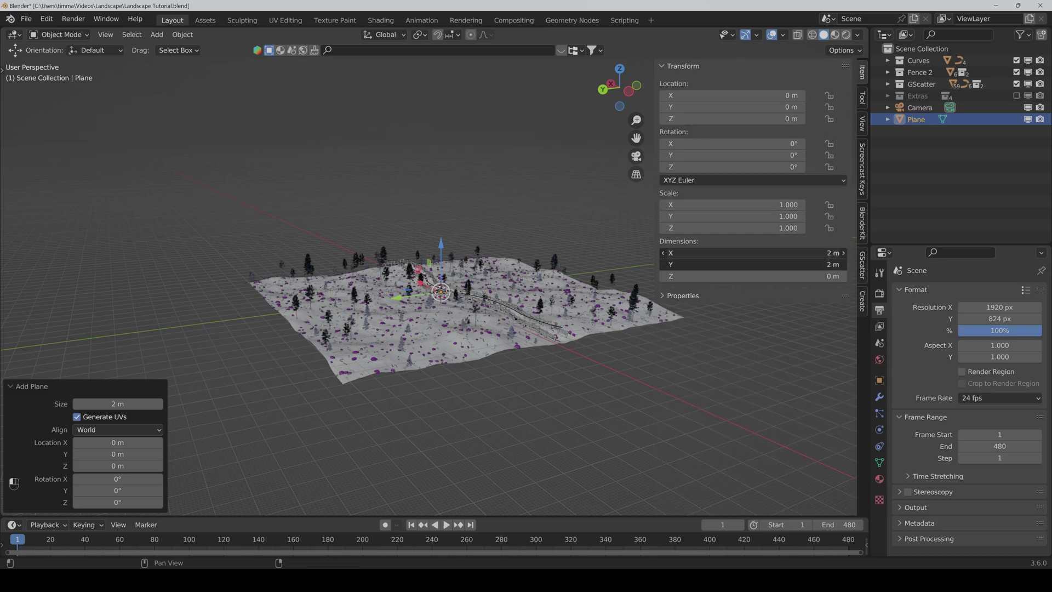
pyautogui.moveTo(751, 252); pyautogui.dragTo(751, 264)
pyautogui.write('400')
pyautogui.press('Return')
# Apply the plane's scale and lower it to Z −4 m beneath the landscape
pyautogui.scroll(-1, 493, 329)
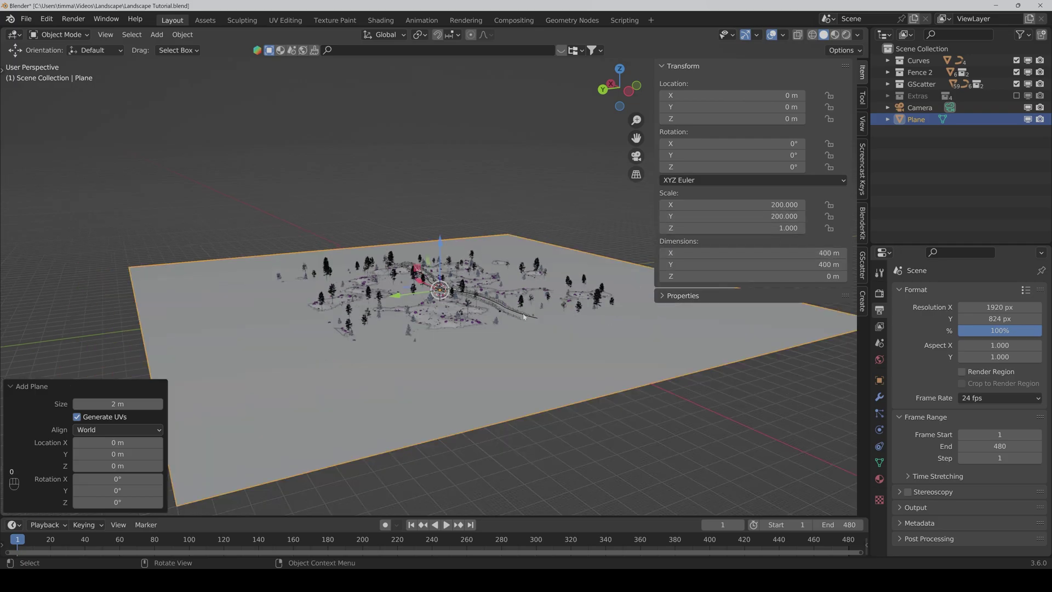
pyautogui.hotkey('ctrl', 'a')
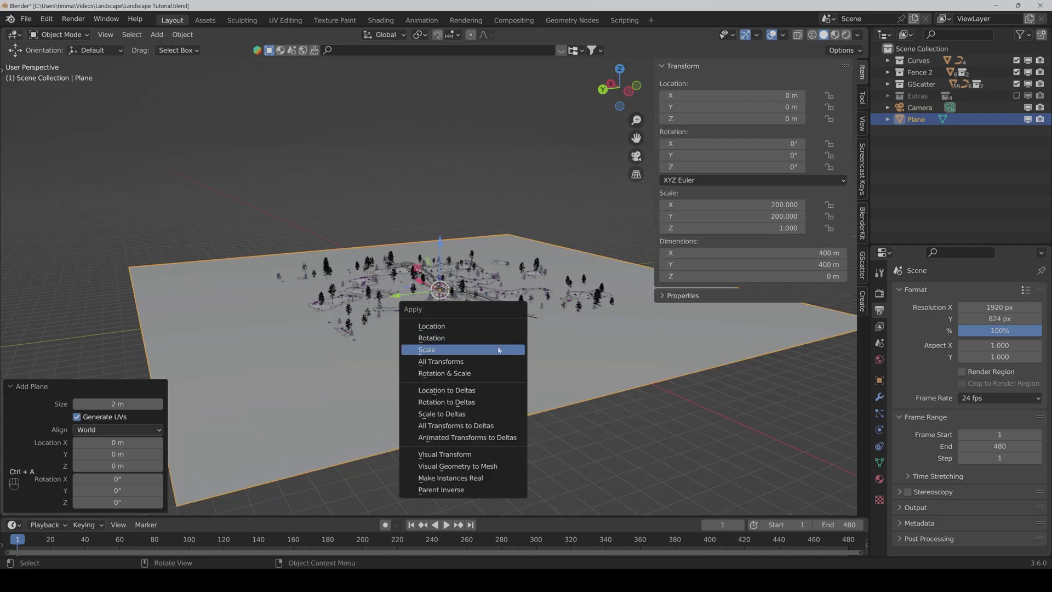
pyautogui.click(502, 349)
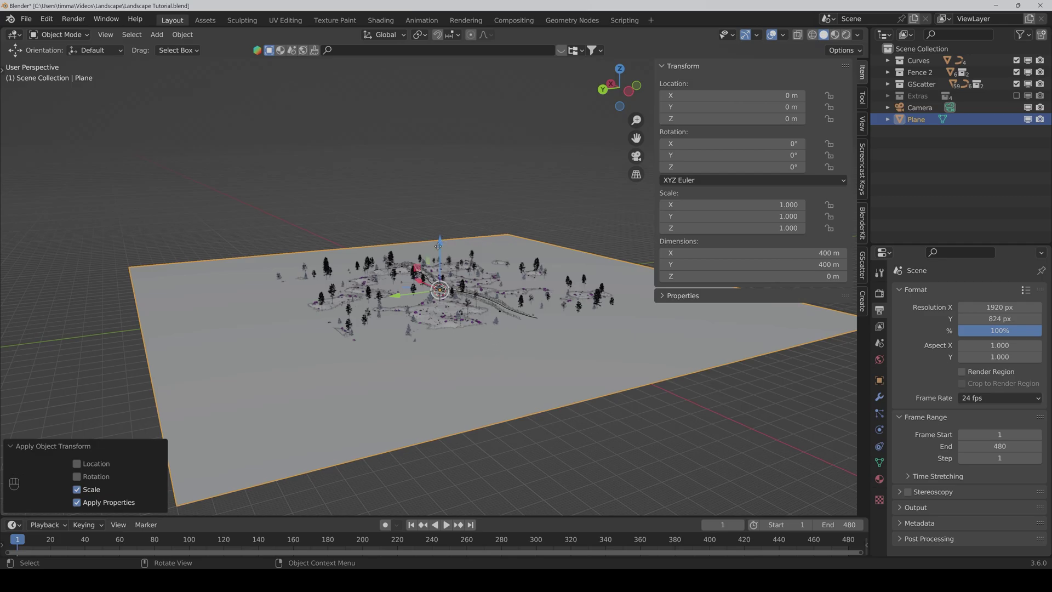
pyautogui.moveTo(438, 248); pyautogui.dragTo(440, 259)
pyautogui.doubleClick(781, 119)
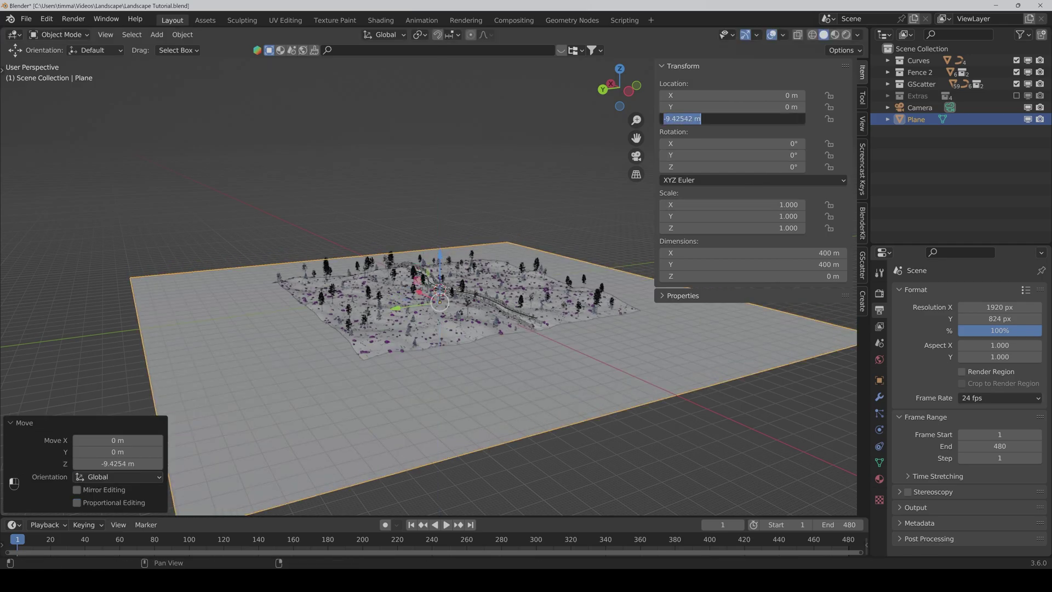
pyautogui.write('-4')
pyautogui.press('Return')
pyautogui.click(484, 179)
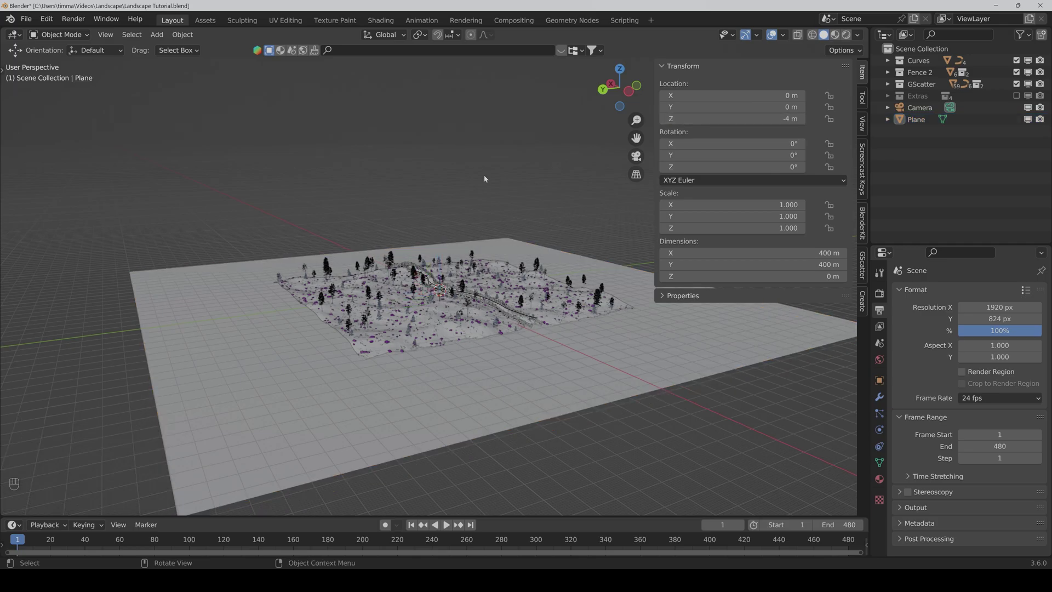
pyautogui.press('n')
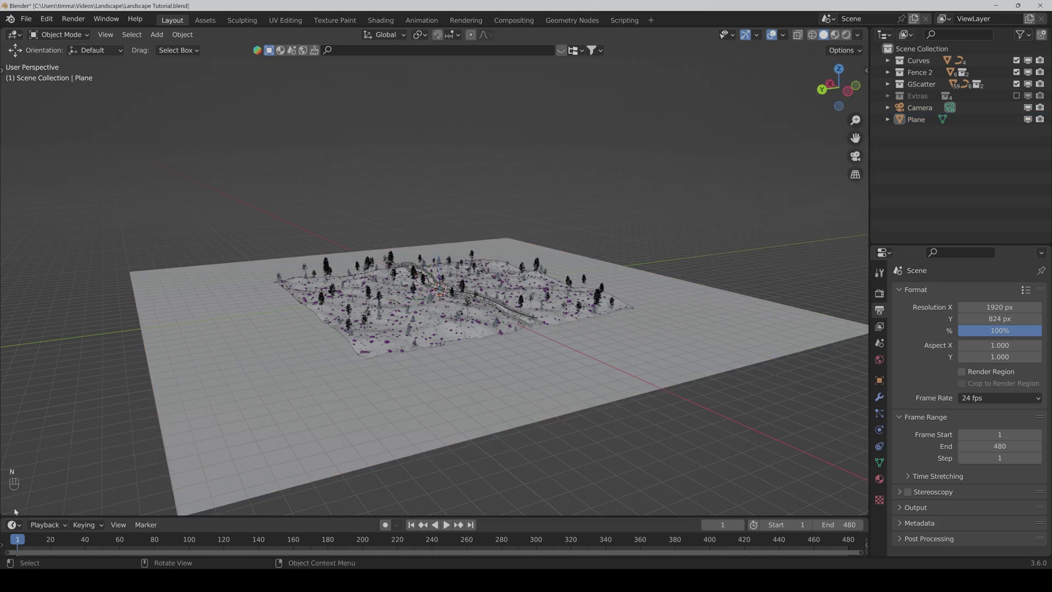
# Split off a lower Geometry Node Editor area and create a new node tree for the plane
pyautogui.moveTo(3, 510); pyautogui.dragTo(21, 322)
pyautogui.click(13, 330)
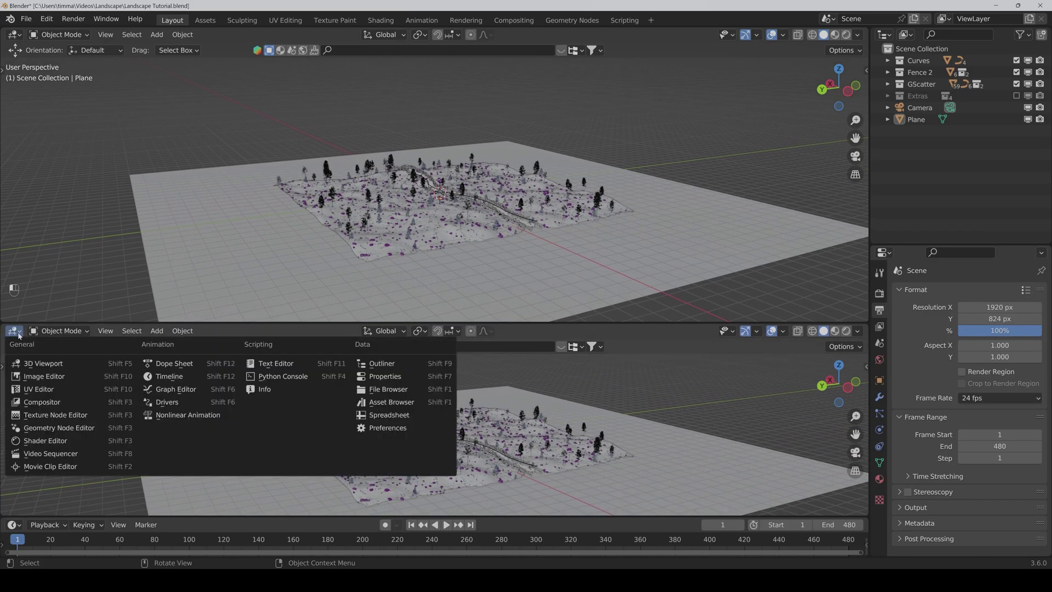
pyautogui.click(41, 429)
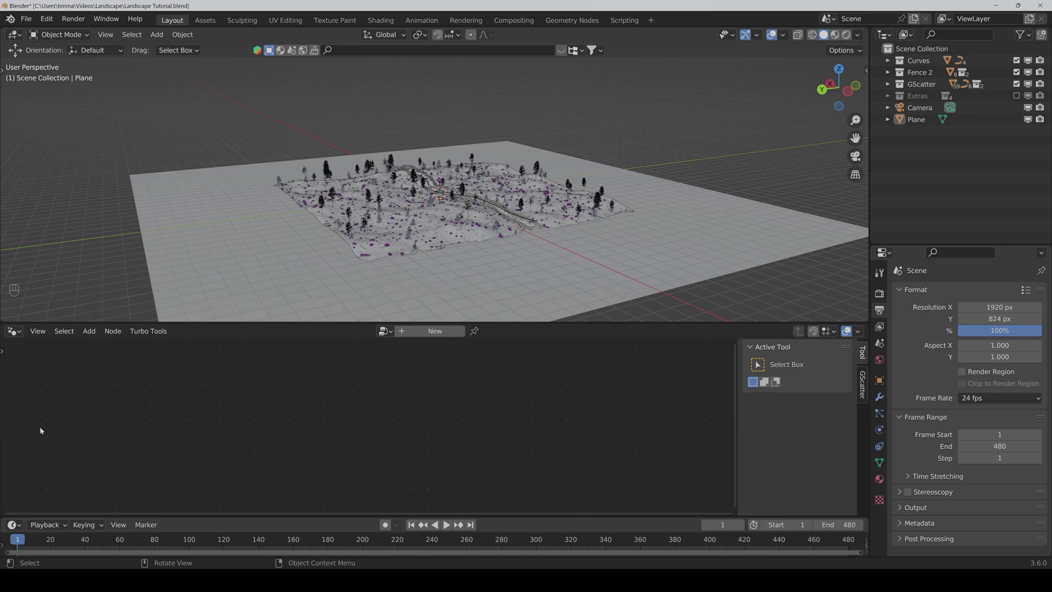
pyautogui.moveTo(536, 322); pyautogui.dragTo(466, 272)
pyautogui.click(439, 281)
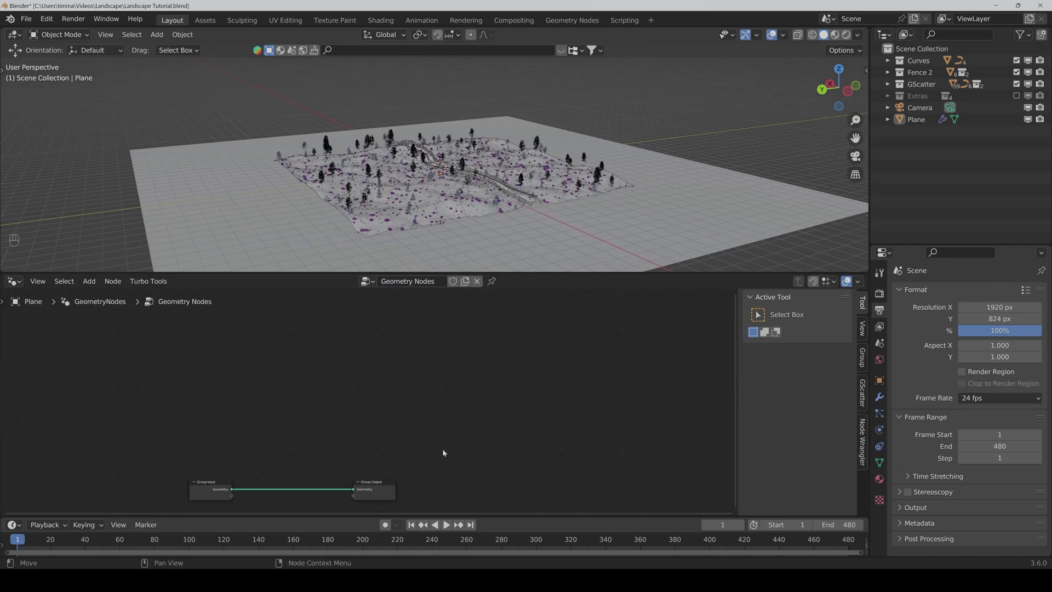
pyautogui.scroll(2, 485, 426)
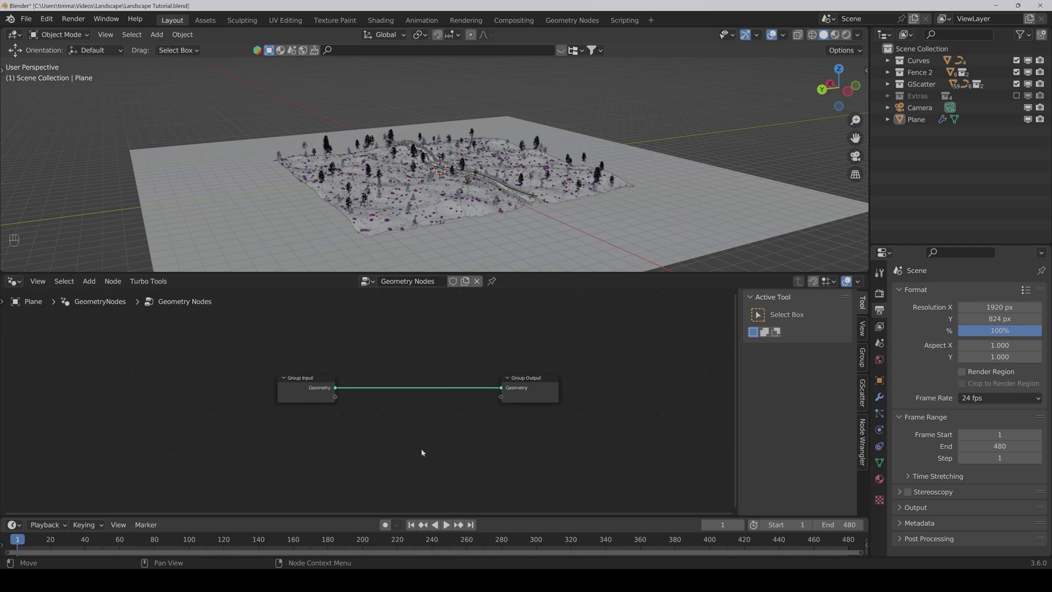
# Insert a Set Position node between Group Input and Group Output
pyautogui.hotkey('ctrl', 'shift', 'a')
pyautogui.write('set')
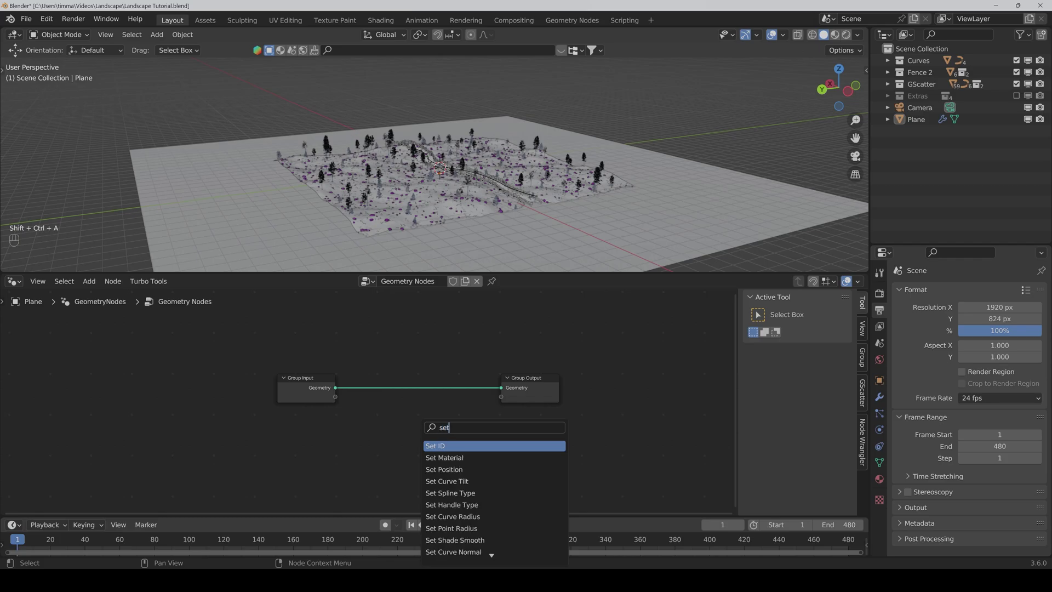
pyautogui.press('Down')
pyautogui.press('Down')
pyautogui.press('Return')
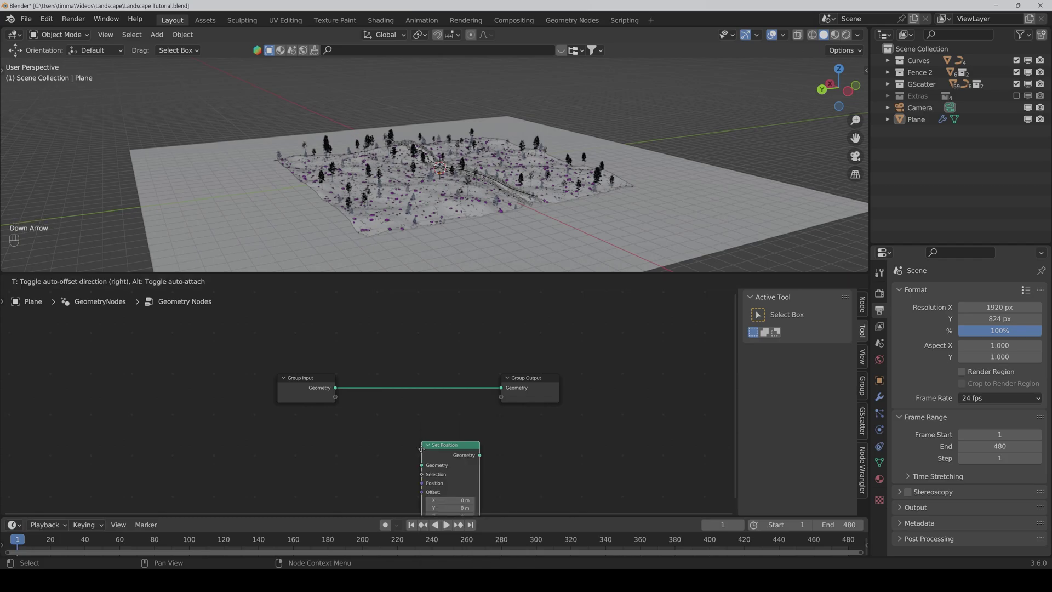
pyautogui.click(410, 378)
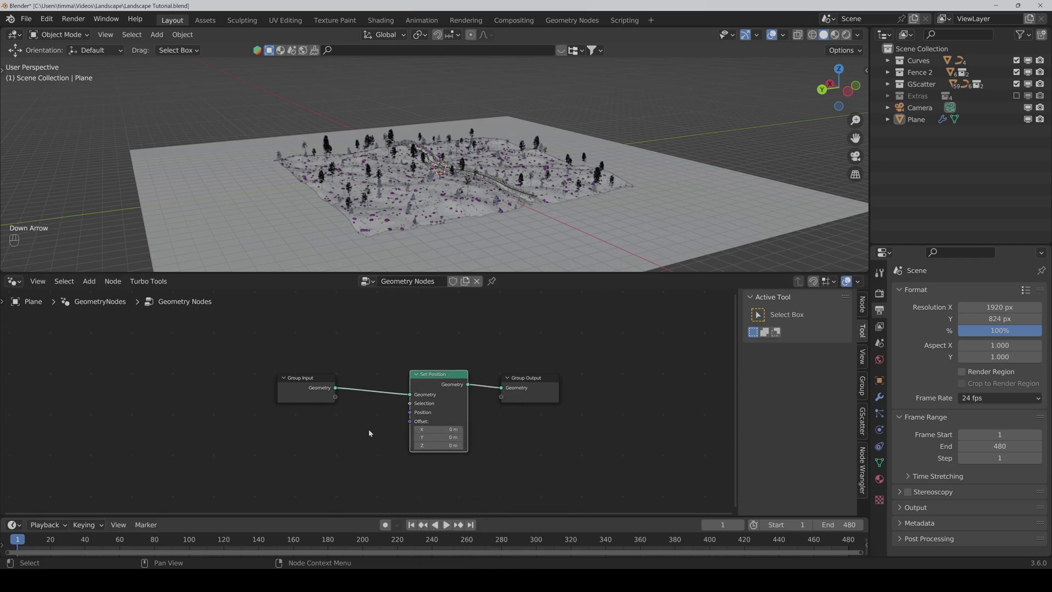
# Insert a Subdivide Mesh node before Set Position with Level 8
pyautogui.hotkey('ctrl', 'shift', 'a')
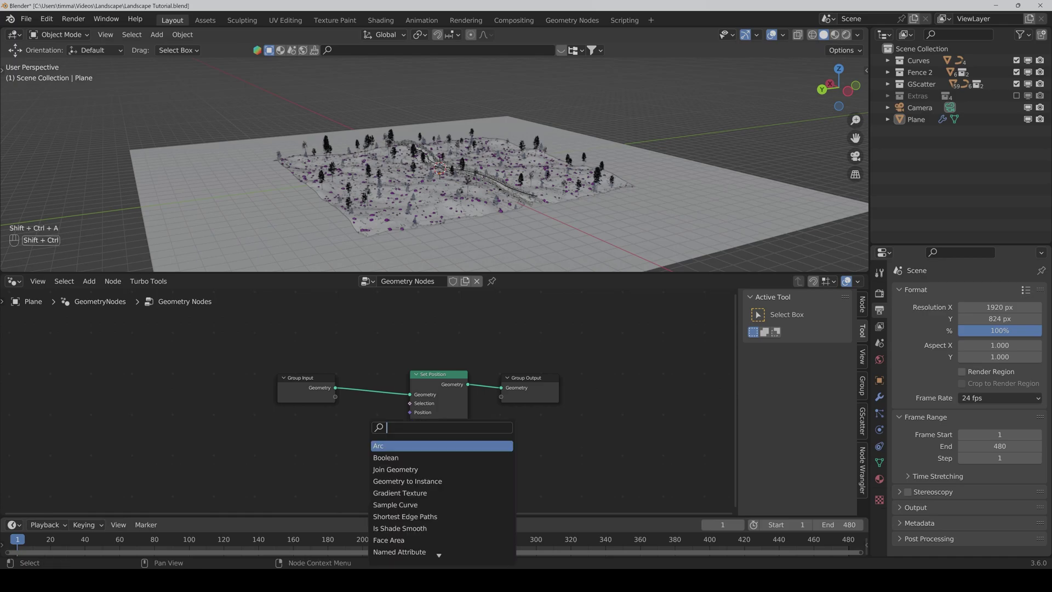
pyautogui.write('subdi')
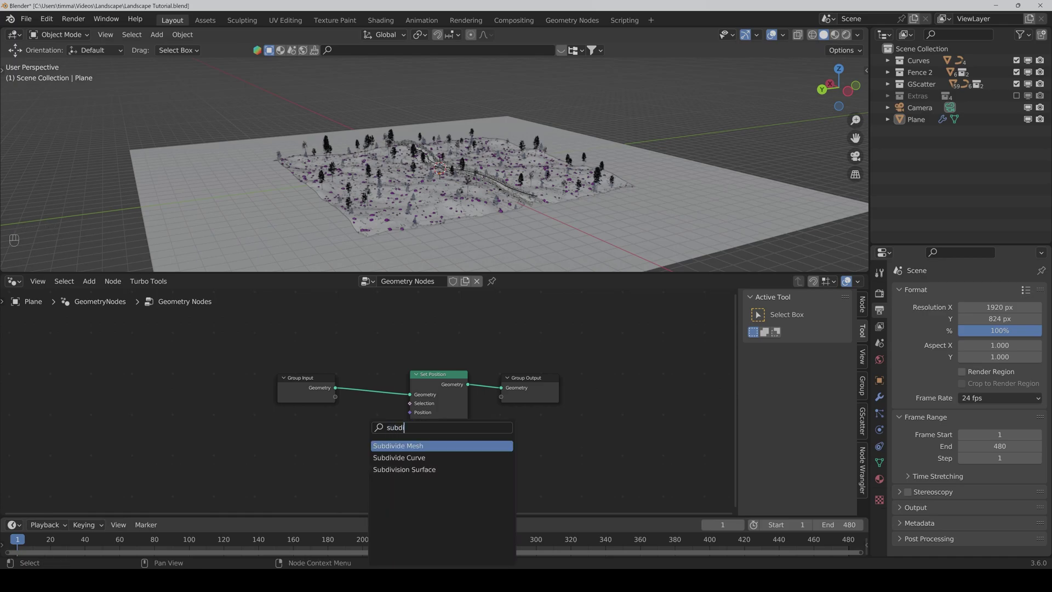
pyautogui.press('Return')
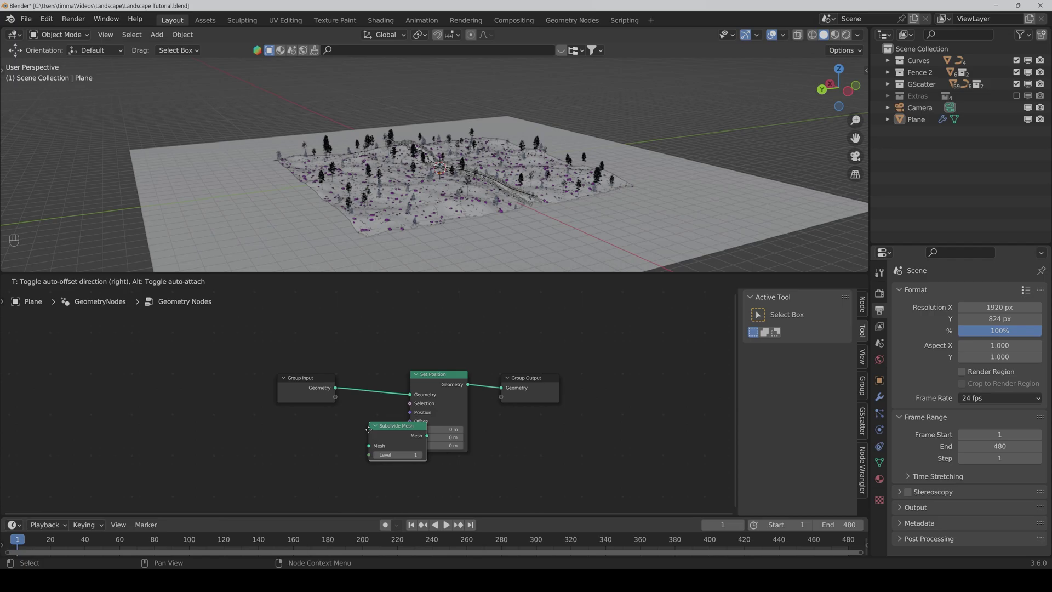
pyautogui.click(368, 384)
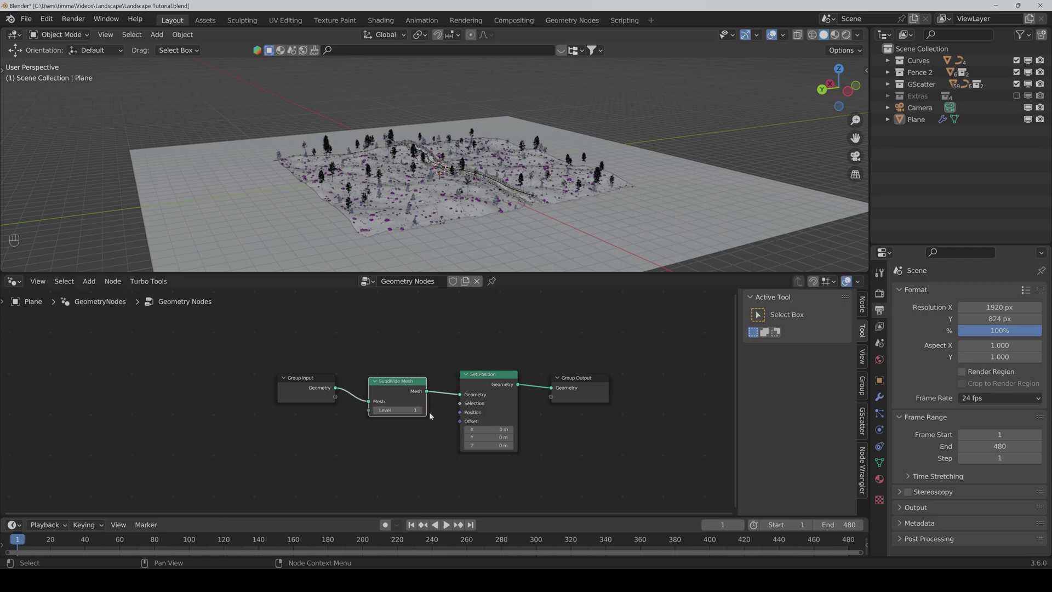
pyautogui.click(410, 410)
pyautogui.write('8')
pyautogui.press('Return')
pyautogui.scroll(-1, 613, 461)
pyautogui.scroll(1, 597, 452)
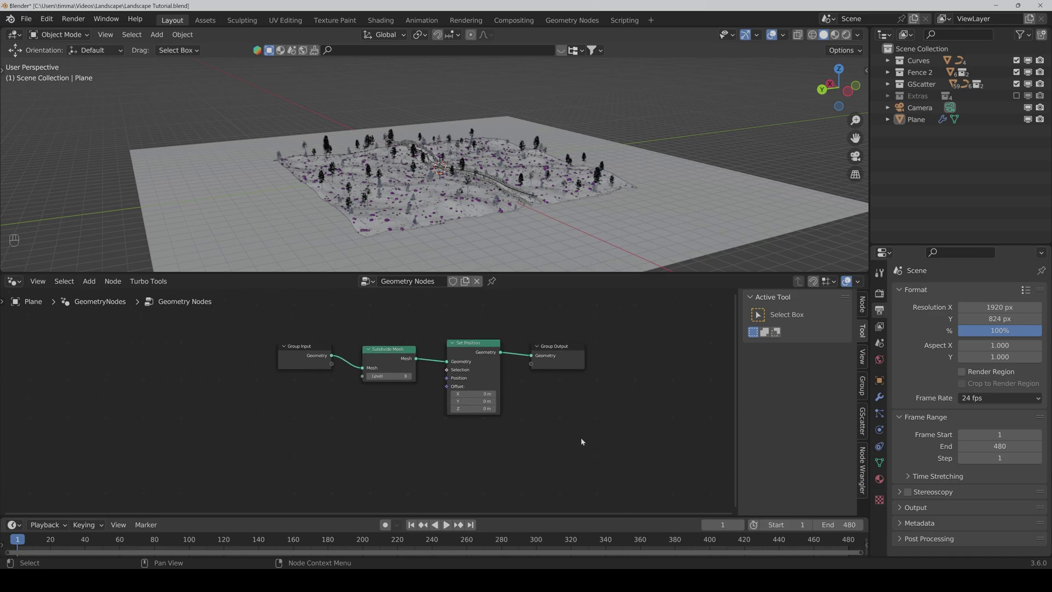
# Add a color Mix node and link its result into Set Position
pyautogui.hotkey('ctrl', 'shift', 'a')
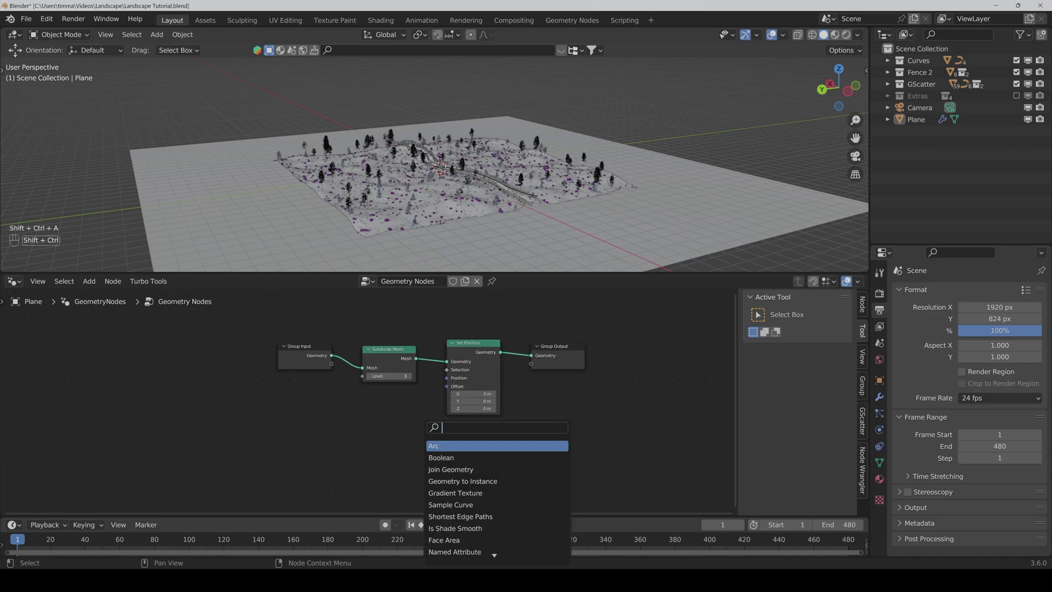
pyautogui.write('mix')
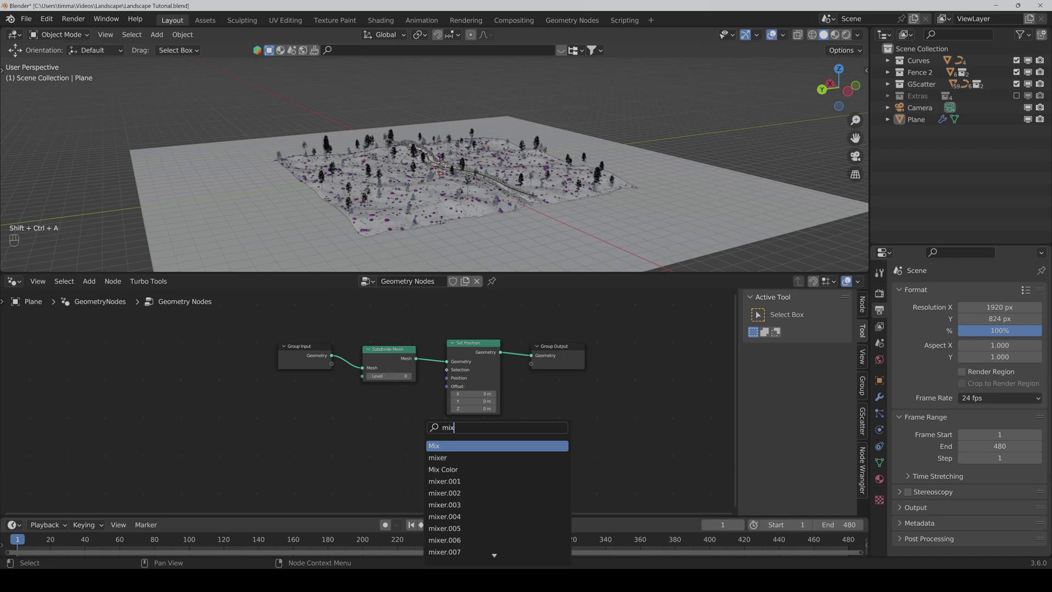
pyautogui.press('Down')
pyautogui.press('Down')
pyautogui.press('Return')
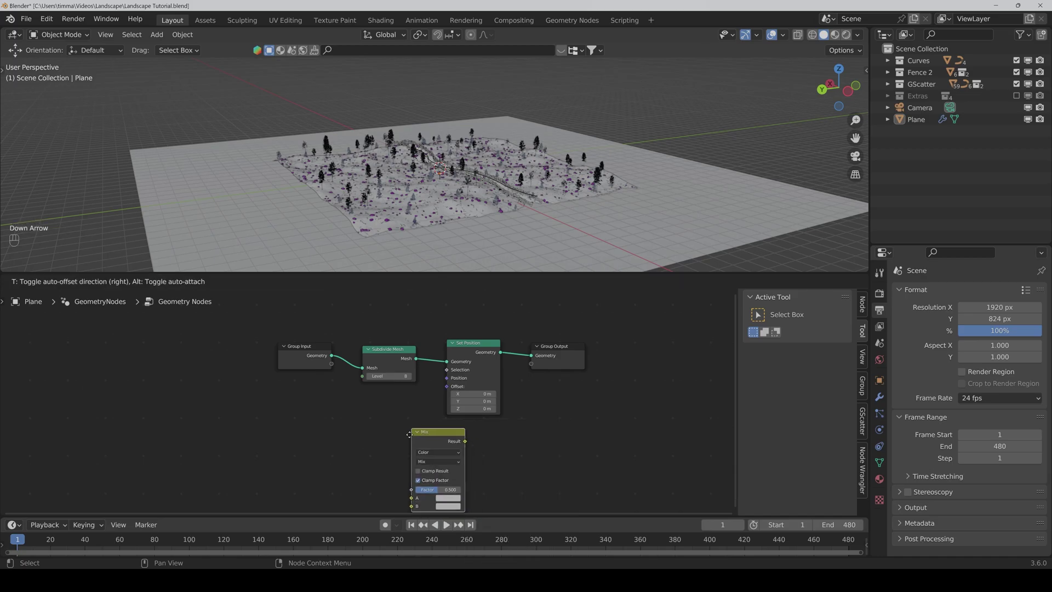
pyautogui.click(364, 405)
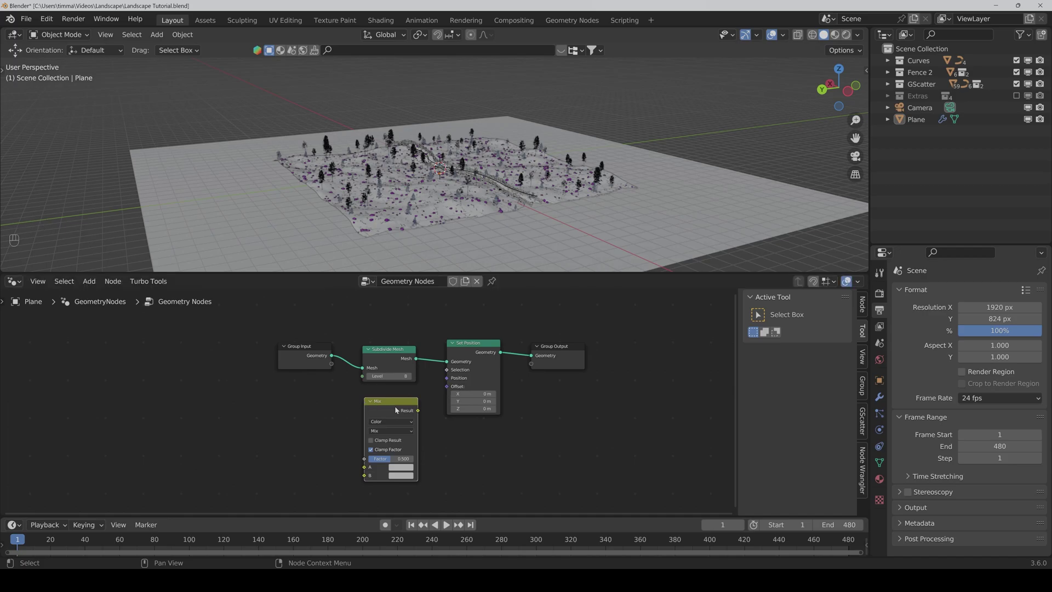
pyautogui.moveTo(417, 412); pyautogui.dragTo(446, 382)
pyautogui.moveTo(455, 458); pyautogui.dragTo(486, 442, button='middle')
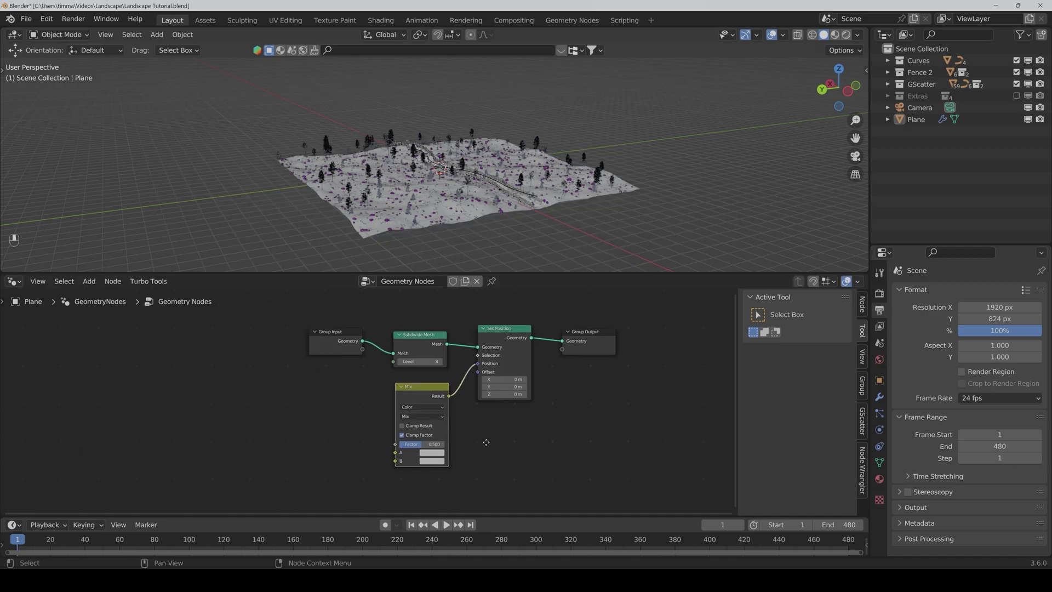
pyautogui.click(296, 454)
# Add a Map Range node feeding the Mix node's Factor
pyautogui.hotkey('ctrl', 'shift', 'a')
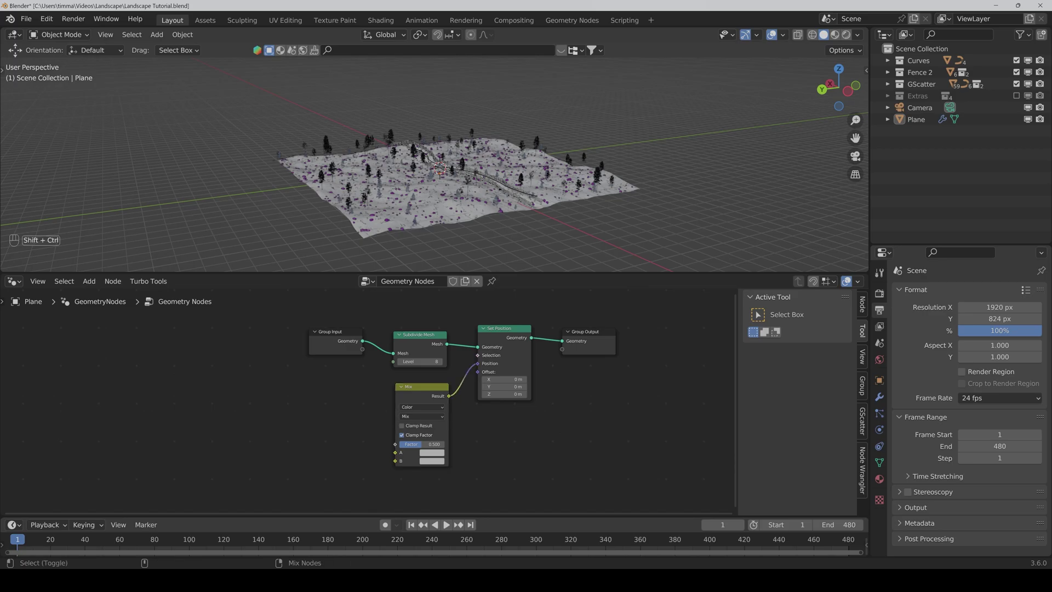
pyautogui.write('map rang')
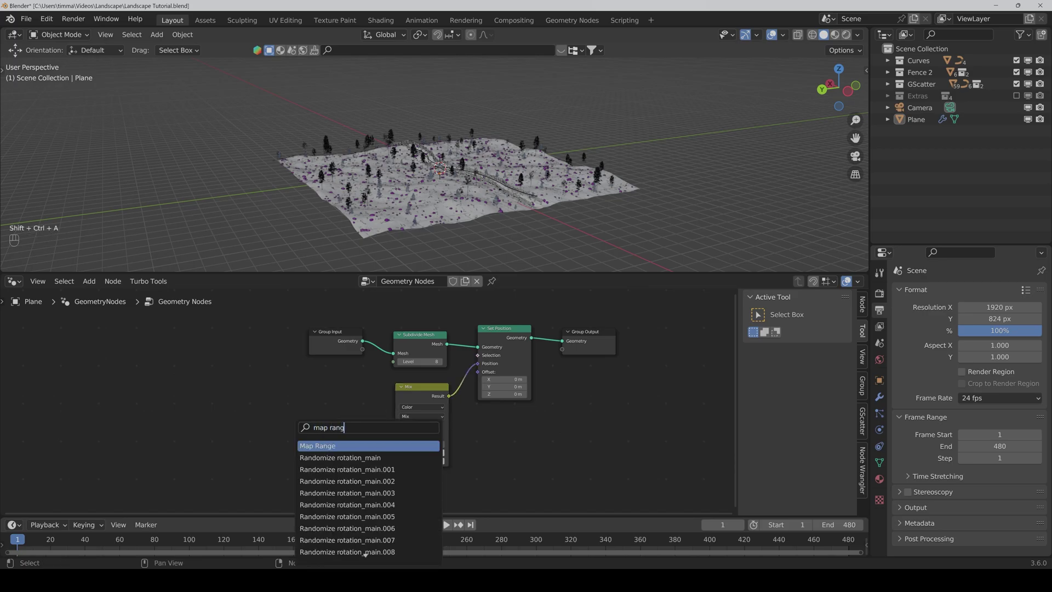
pyautogui.press('Return')
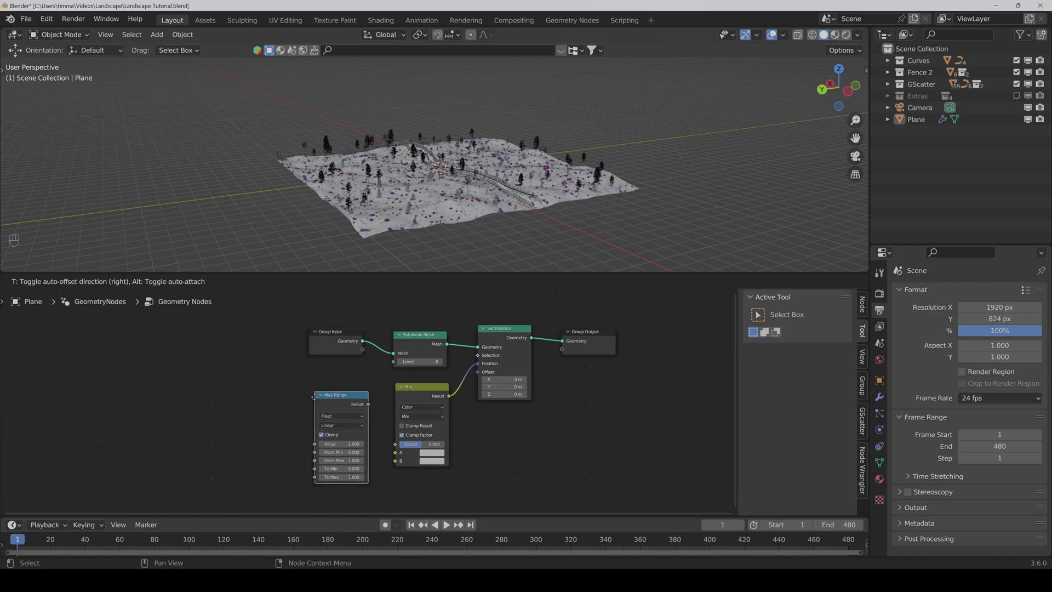
pyautogui.click(336, 396)
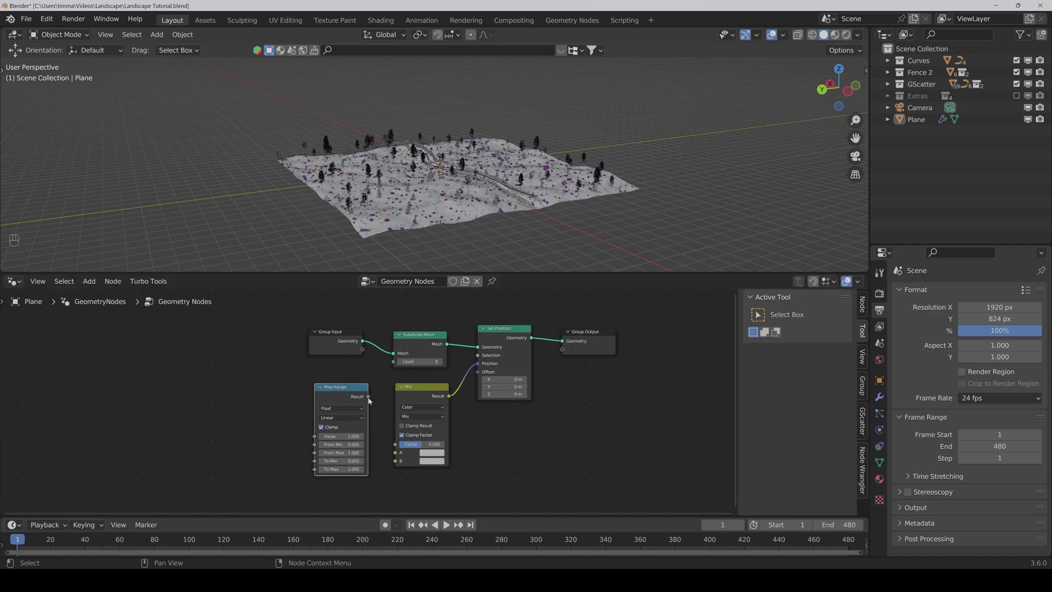
pyautogui.moveTo(369, 399); pyautogui.dragTo(399, 448)
pyautogui.scroll(-3, 399, 448)
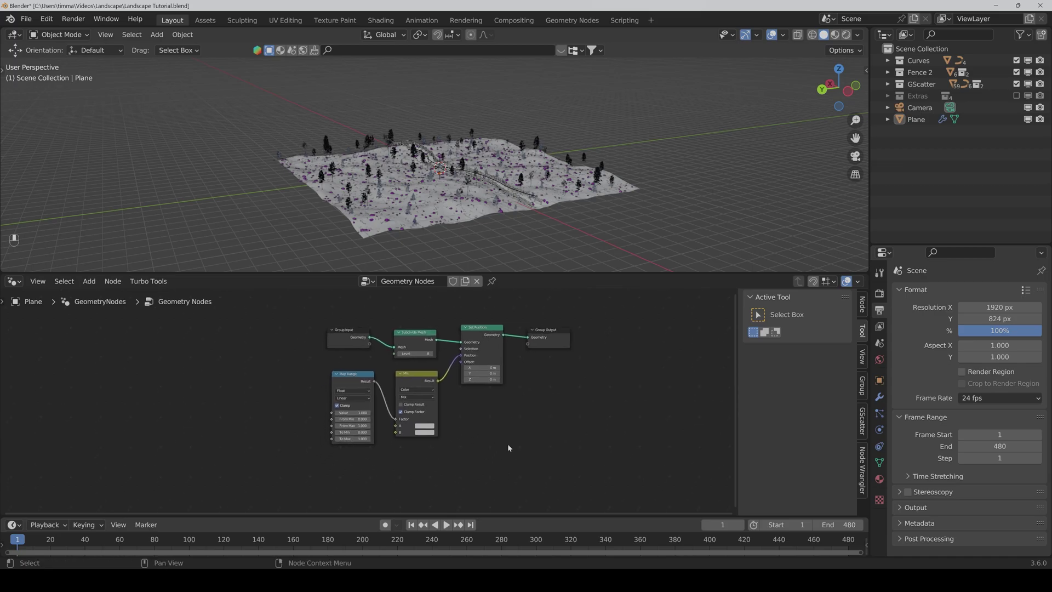
# Add a Combine XYZ node feeding the Mix node's B input
pyautogui.hotkey('shift', 'ctrl', 'a')
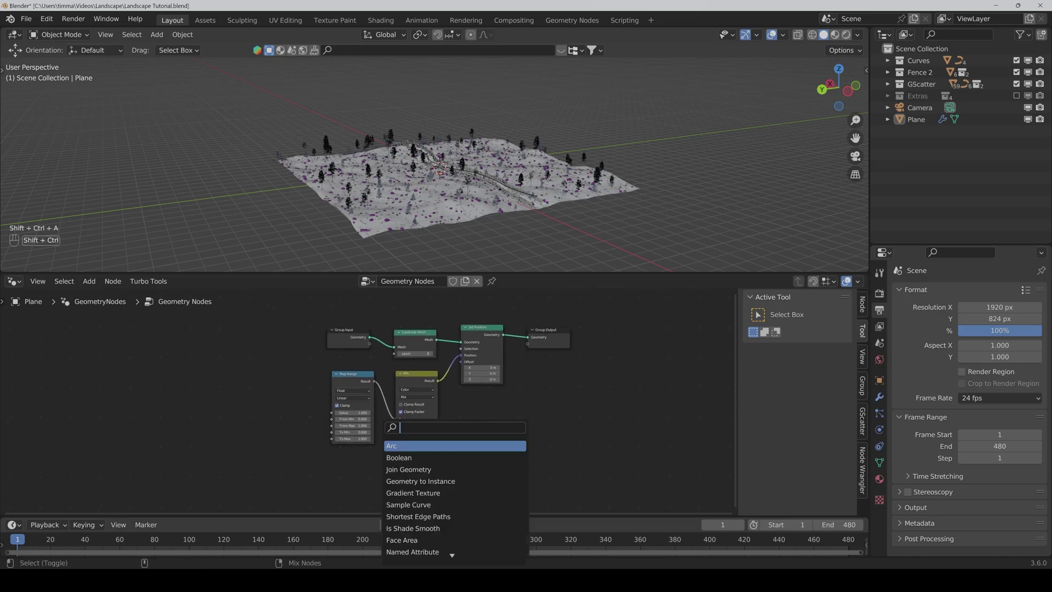
pyautogui.write('combine x')
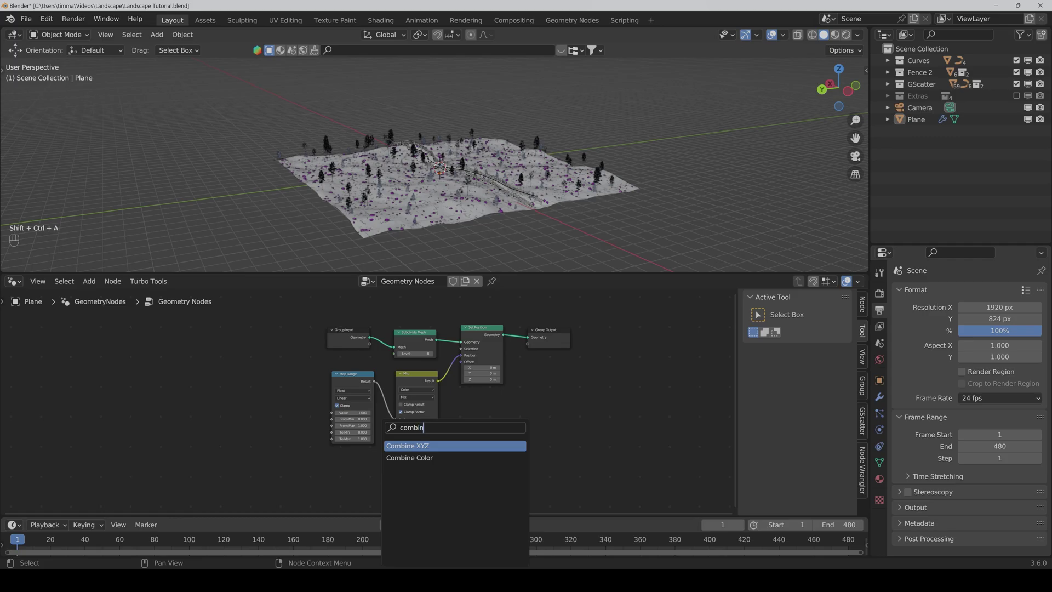
pyautogui.press('Return')
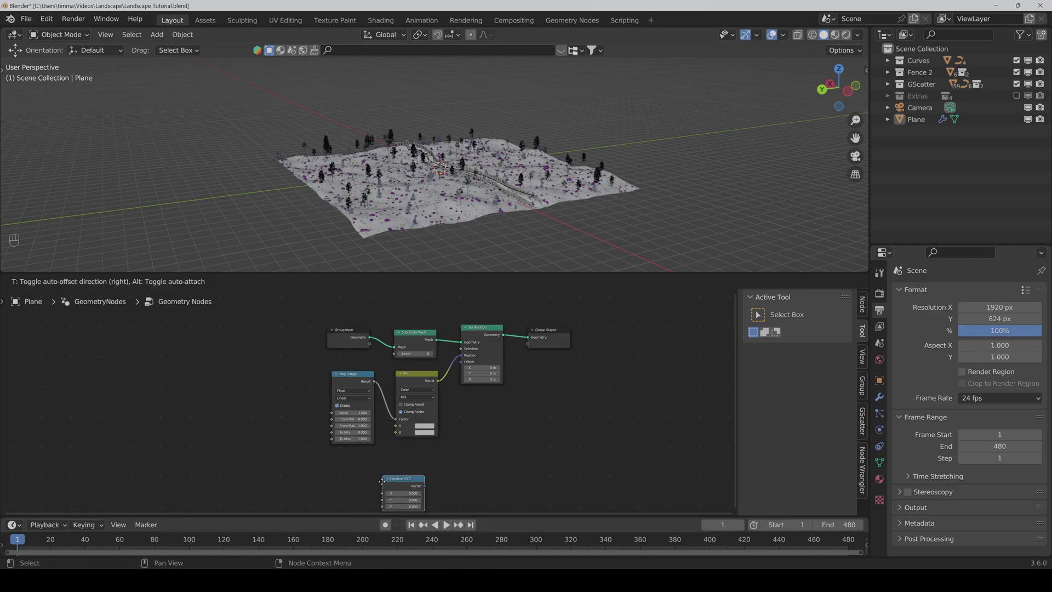
pyautogui.click(369, 462)
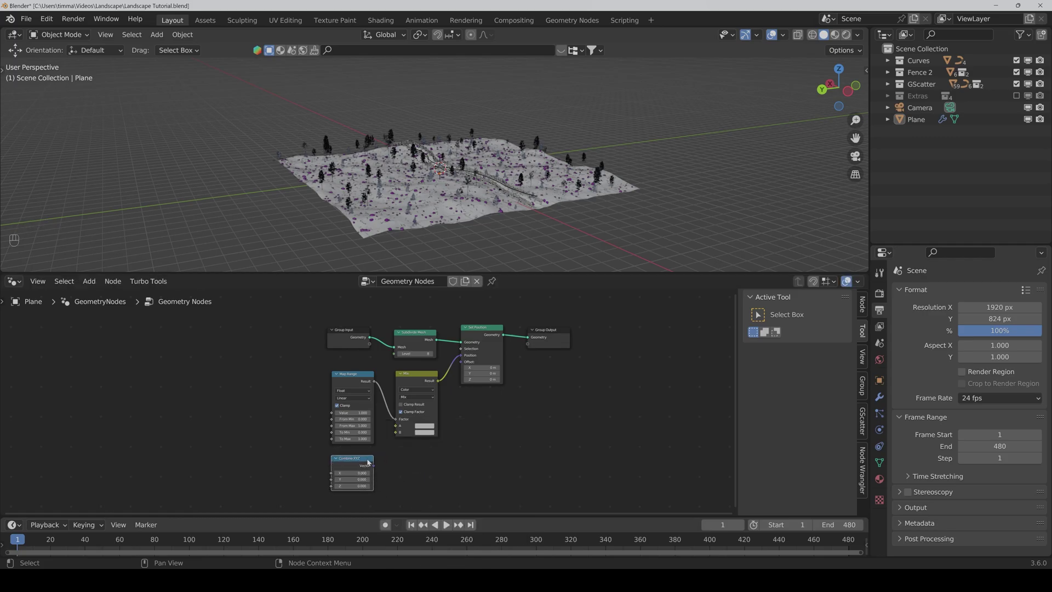
pyautogui.moveTo(375, 467); pyautogui.dragTo(396, 433)
pyautogui.moveTo(446, 463); pyautogui.dragTo(487, 466, button='middle')
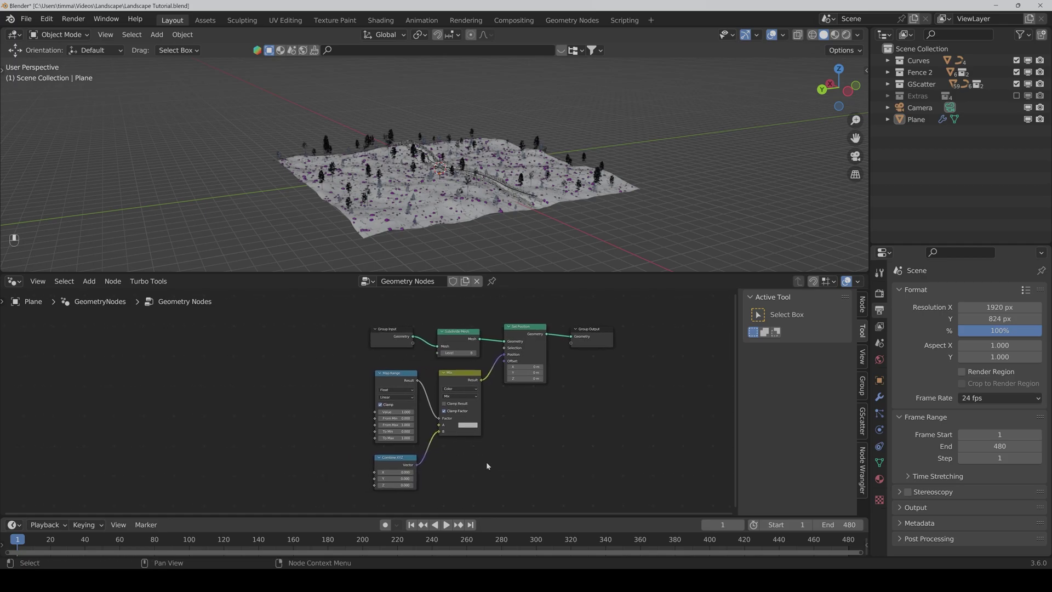
pyautogui.hotkey('ctrl', 'shift', 'a')
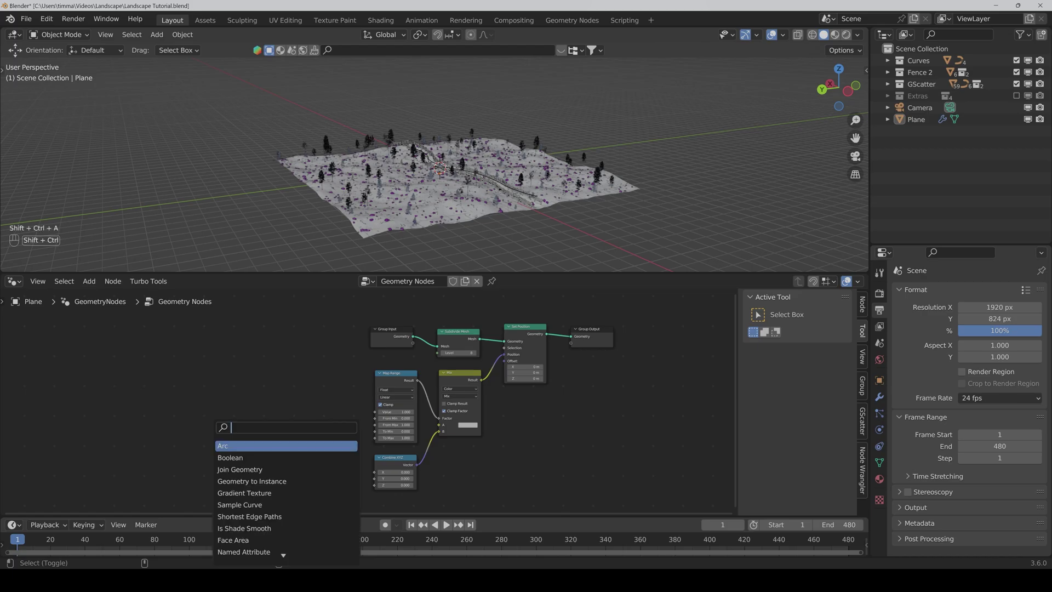
# Add a Multiply math node connected to the Combine XYZ Z input
pyautogui.write('math')
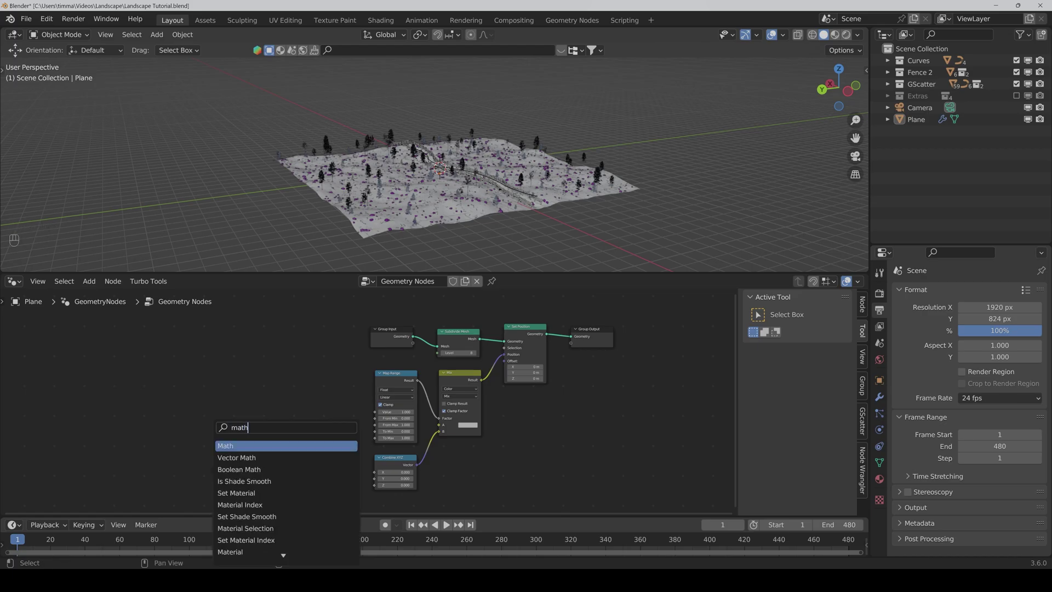
pyautogui.press('Return')
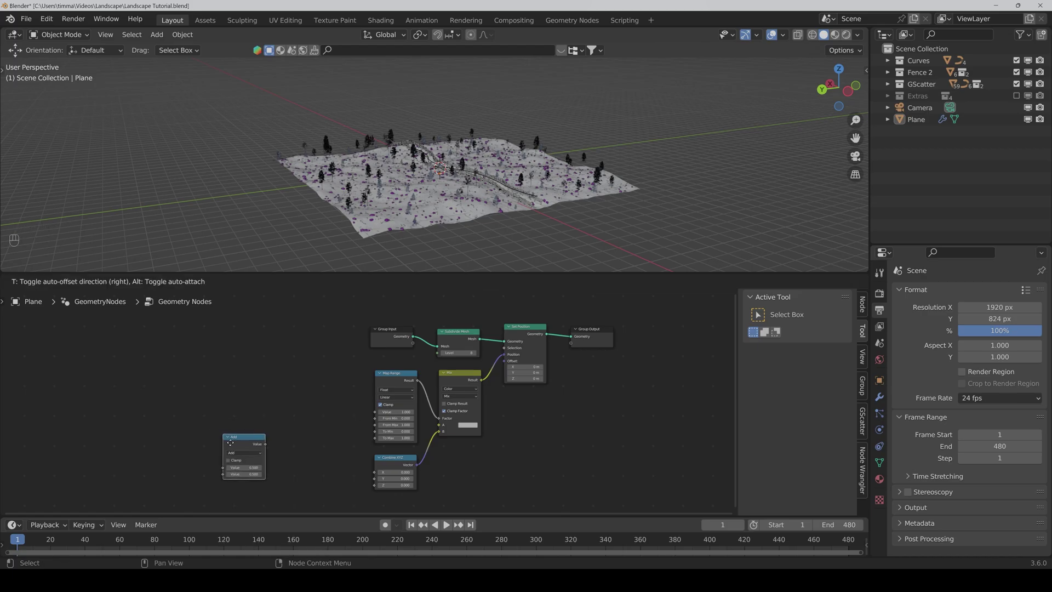
pyautogui.click(296, 452)
pyautogui.click(312, 466)
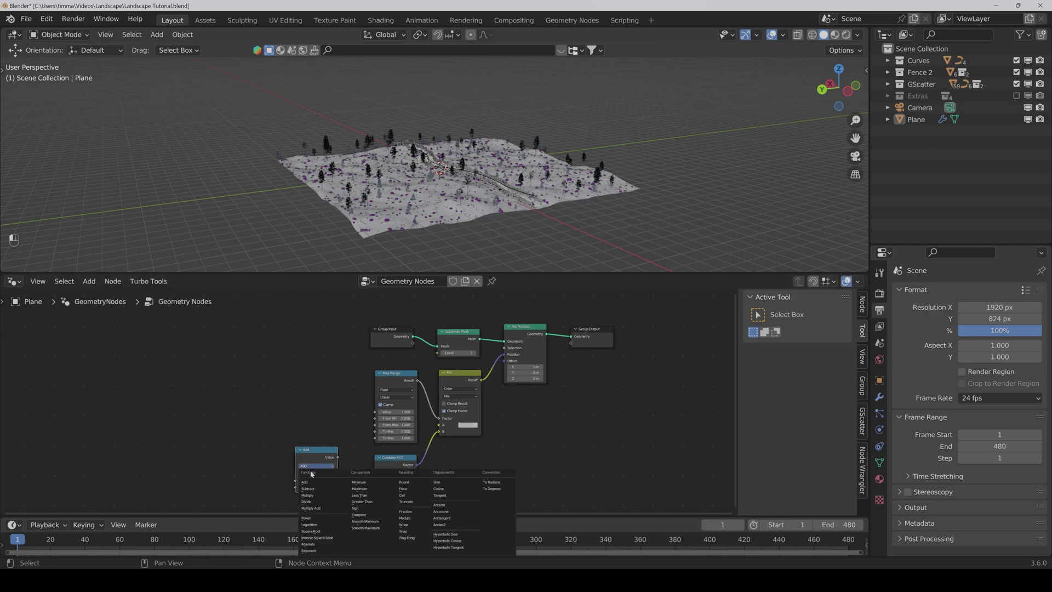
pyautogui.click(308, 496)
pyautogui.scroll(2, 525, 460)
pyautogui.moveTo(525, 460); pyautogui.dragTo(553, 412, button='middle')
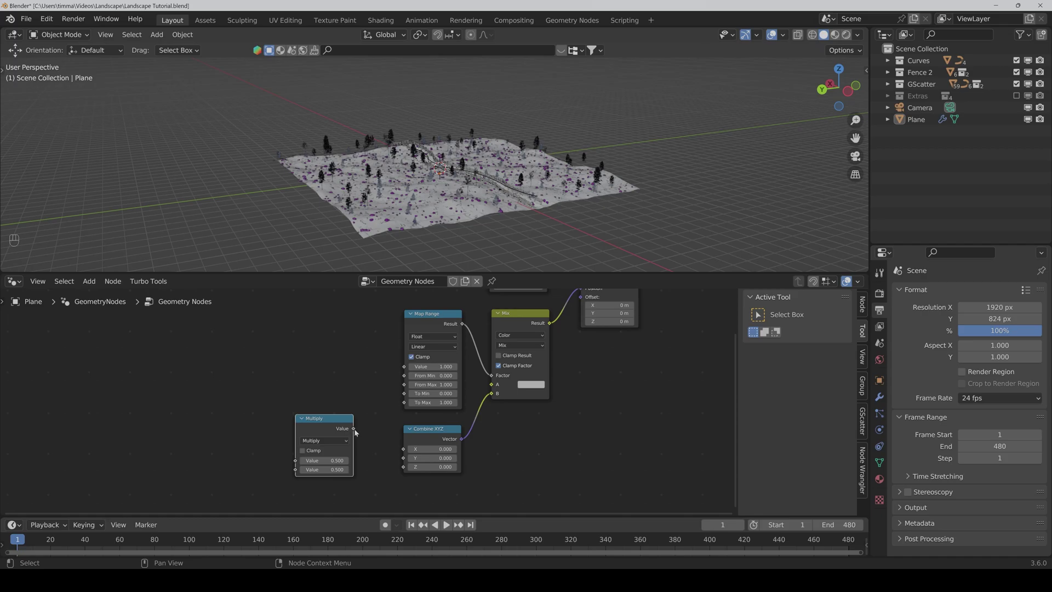
pyautogui.moveTo(354, 428); pyautogui.dragTo(404, 466)
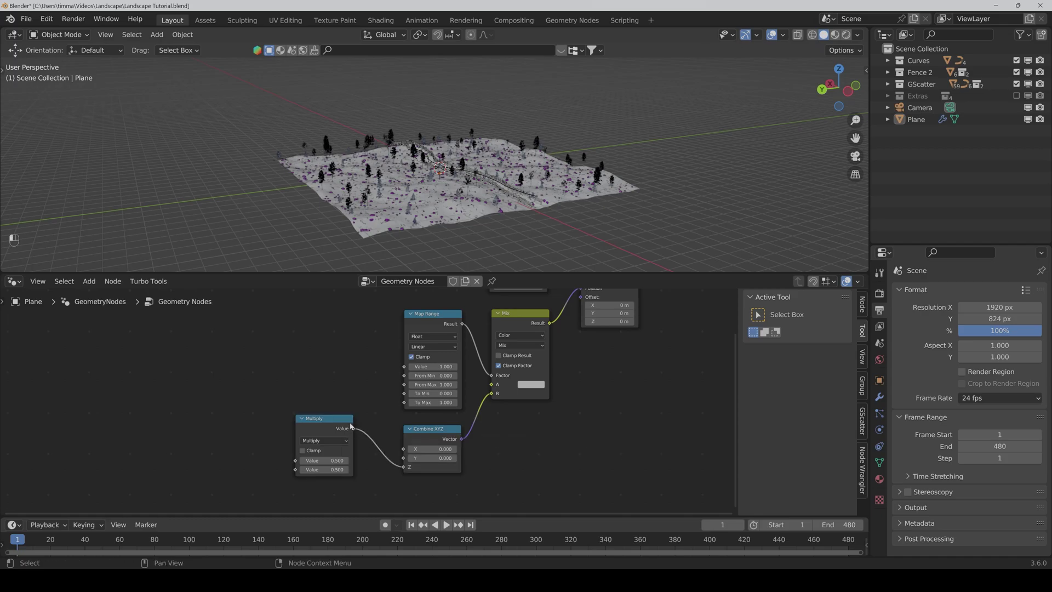
pyautogui.moveTo(353, 427); pyautogui.dragTo(368, 433)
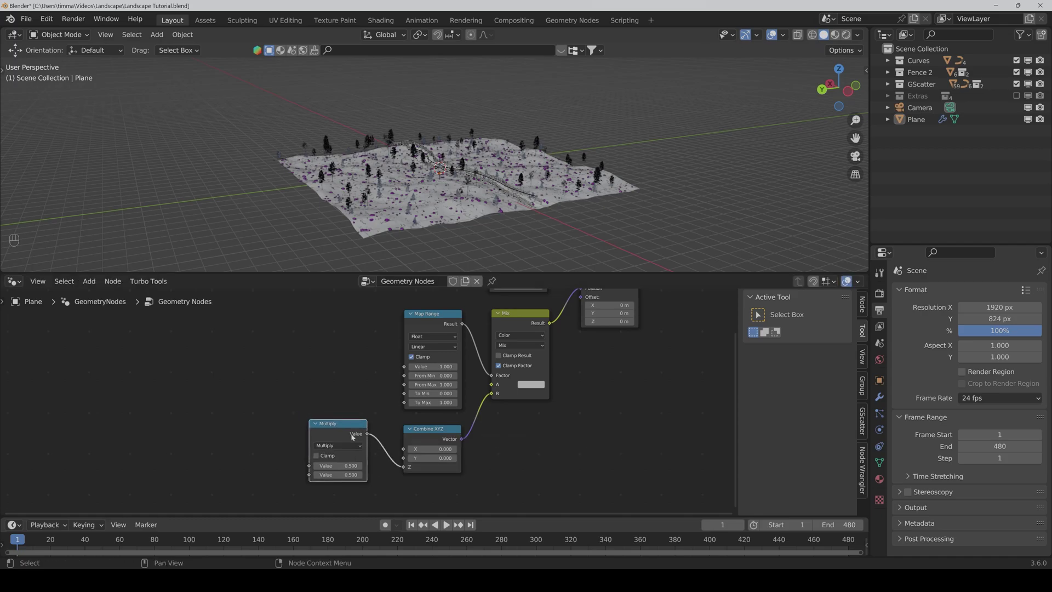
pyautogui.click(254, 426)
# Add a Color Ramp whose Color feeds Multiply's first Value
pyautogui.hotkey('shift', 'ctrl', 'a')
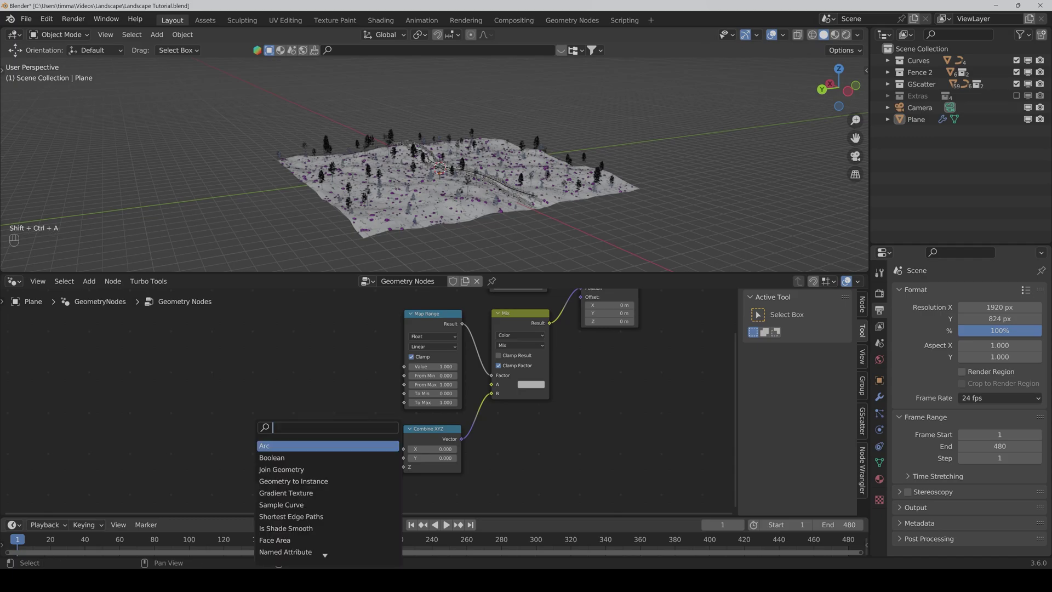
pyautogui.write('color')
pyautogui.press('Down')
pyautogui.press('Down')
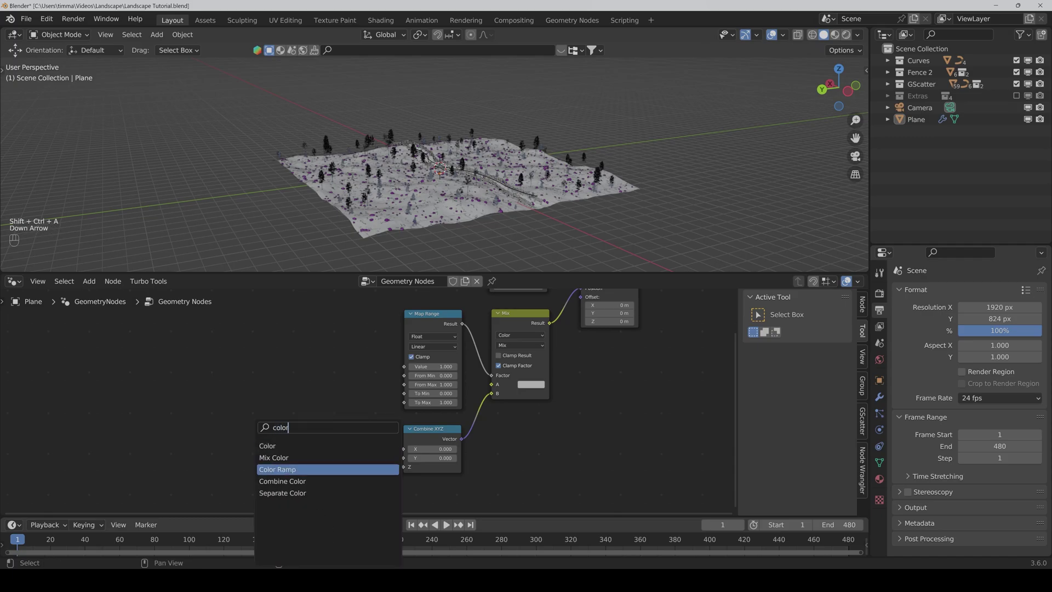
pyautogui.press('Return')
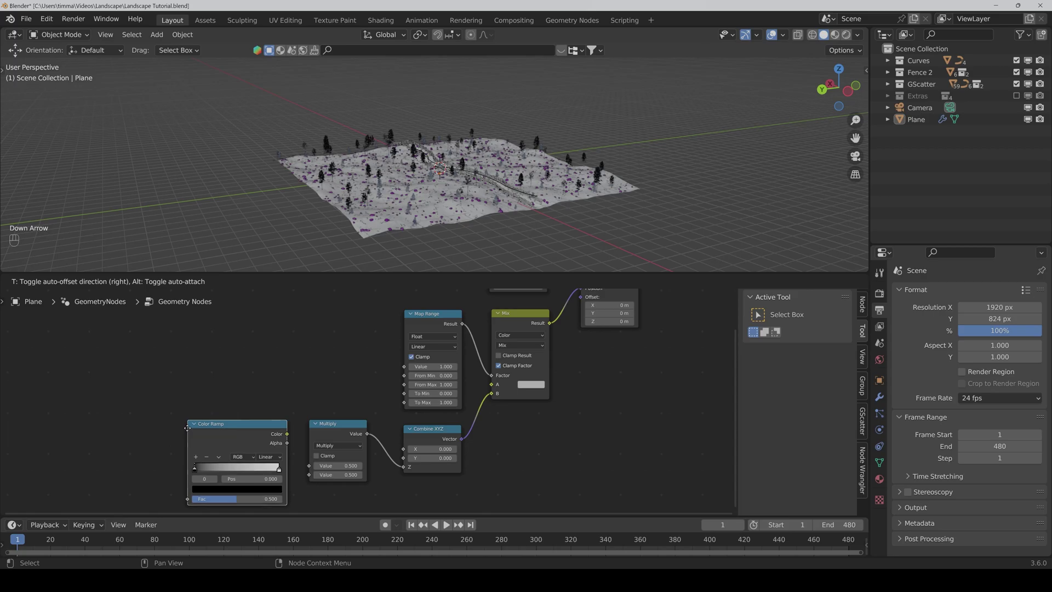
pyautogui.click(187, 428)
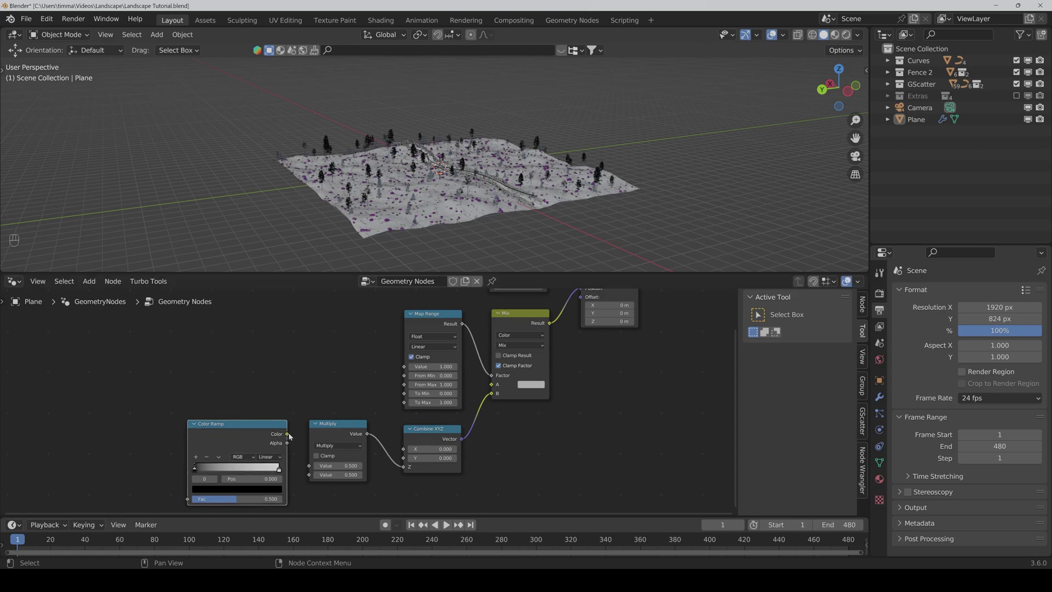
pyautogui.moveTo(287, 434); pyautogui.dragTo(331, 471)
pyautogui.moveTo(107, 442); pyautogui.dragTo(204, 429, button='middle')
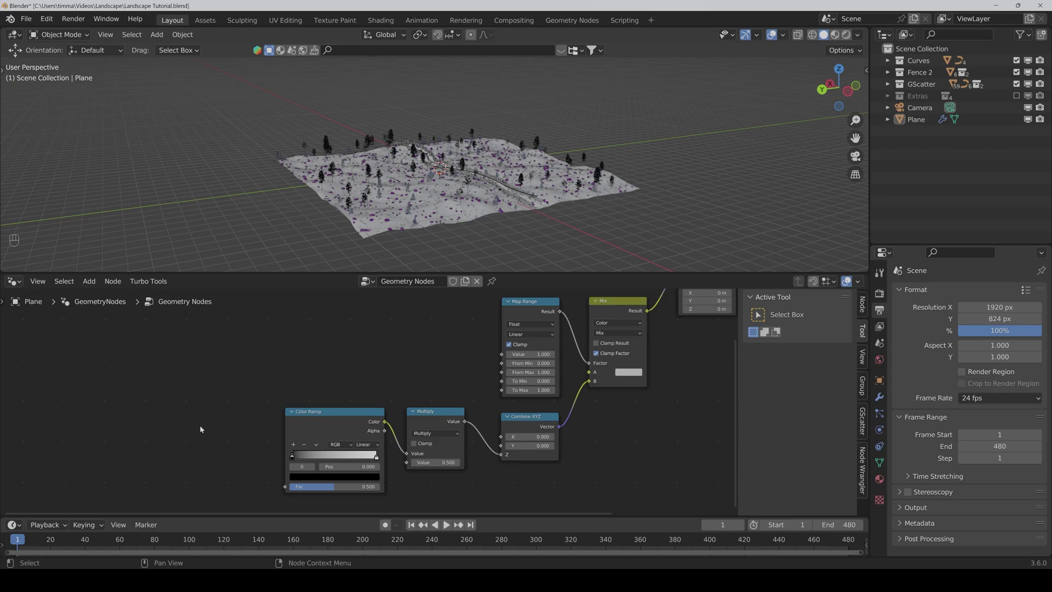
# Add a Noise Texture whose Fac drives the Color Ramp
pyautogui.hotkey('ctrl', 'shift', 'a')
pyautogui.write('n')
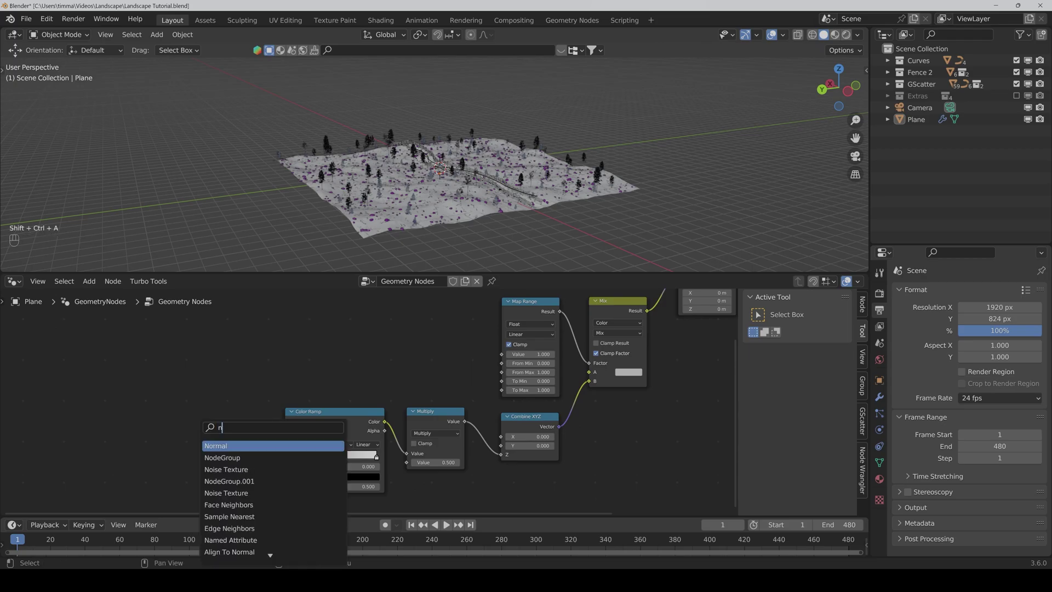
pyautogui.write('oise')
pyautogui.press('Return')
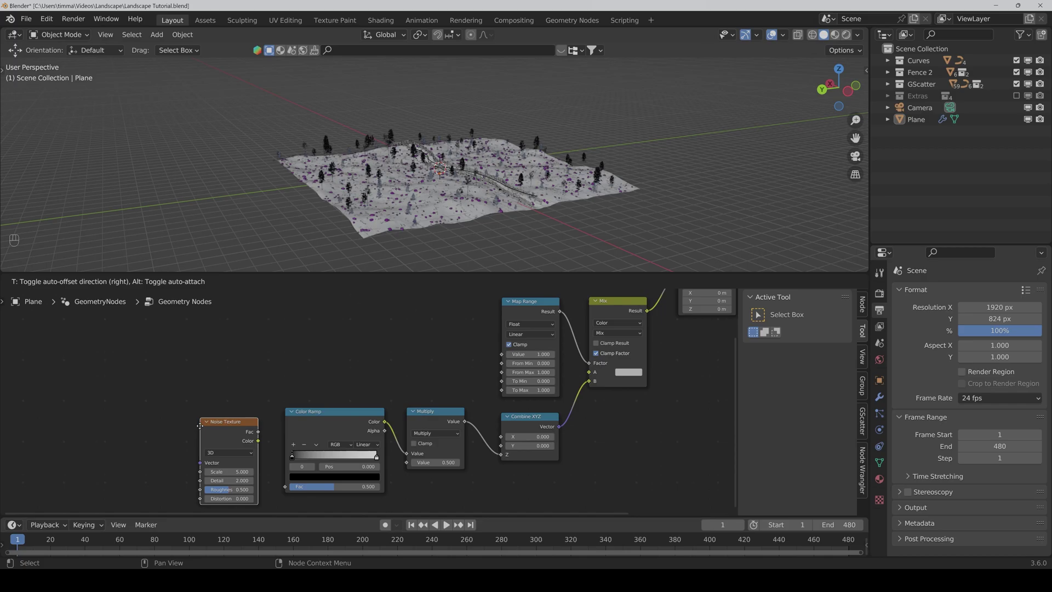
pyautogui.click(199, 419)
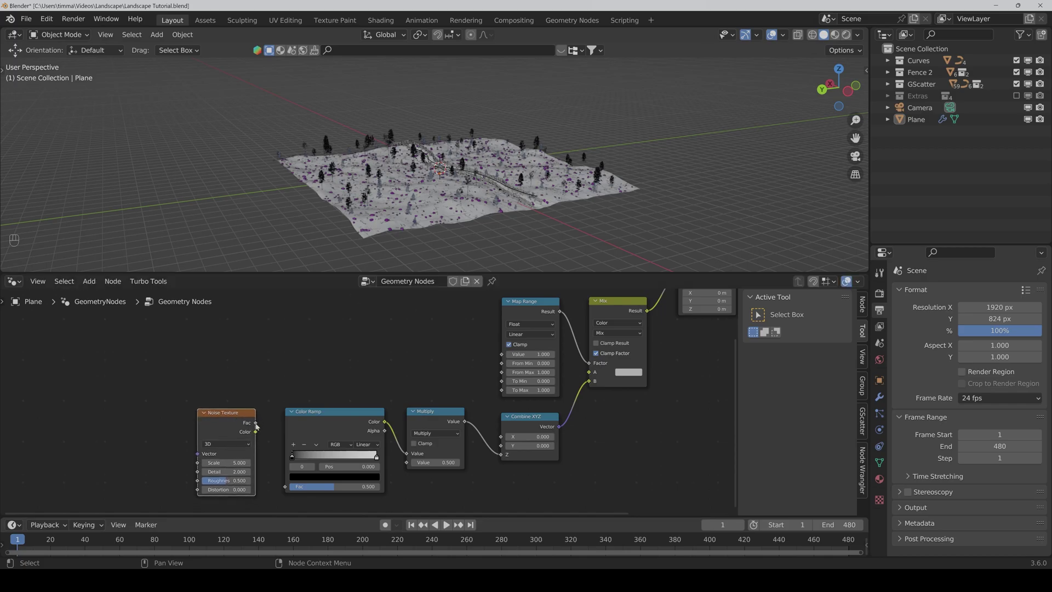
pyautogui.moveTo(257, 426); pyautogui.dragTo(285, 487)
pyautogui.scroll(-1, 432, 362)
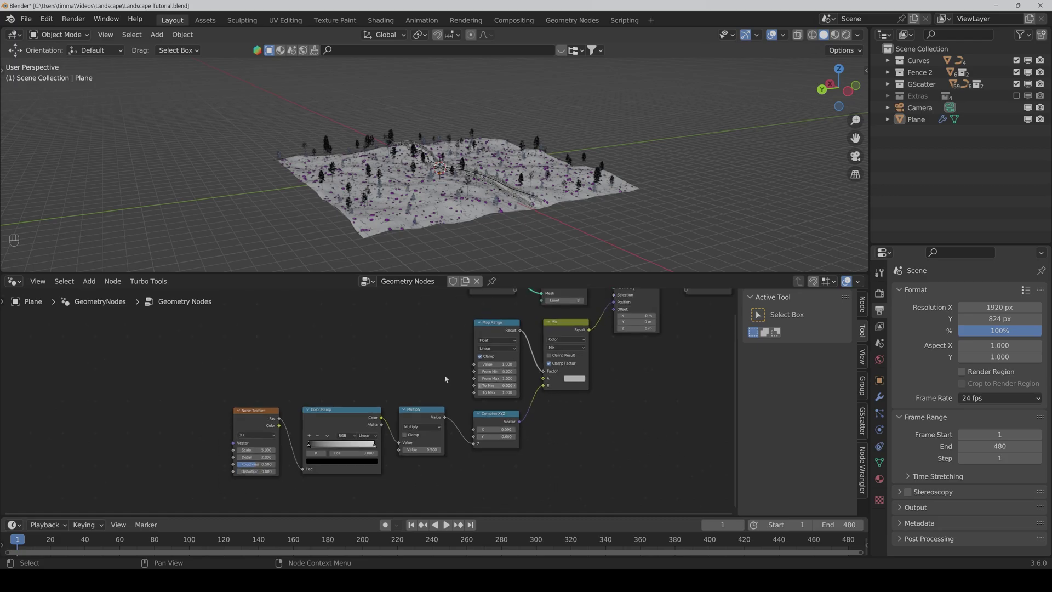
# Add a Vector Math node set to Distance, linked to Map Range Value
pyautogui.moveTo(433, 362); pyautogui.dragTo(406, 386, button='middle')
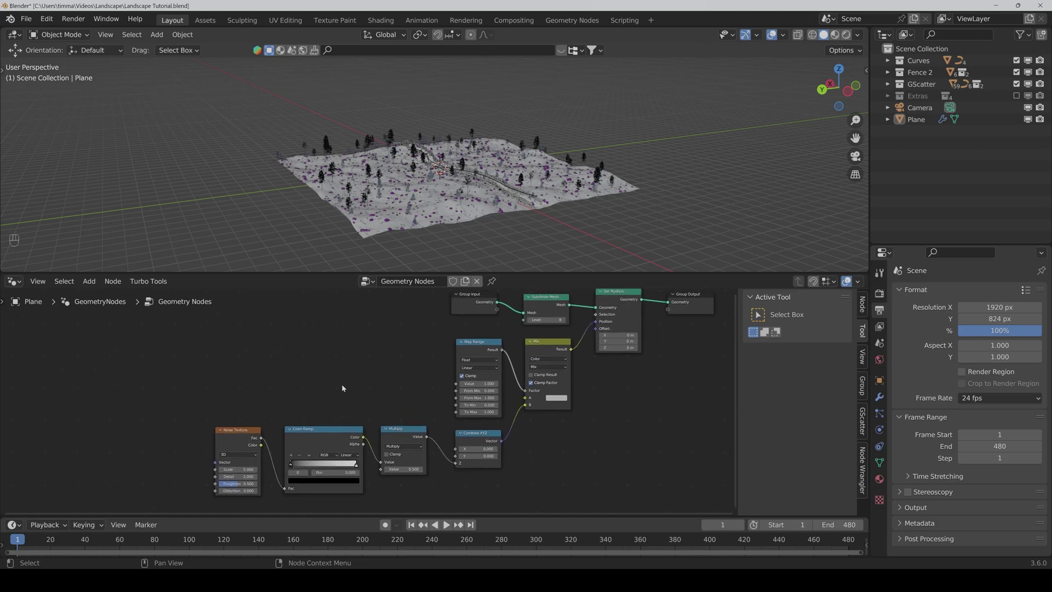
pyautogui.hotkey('ctrl', 'shift', 'a')
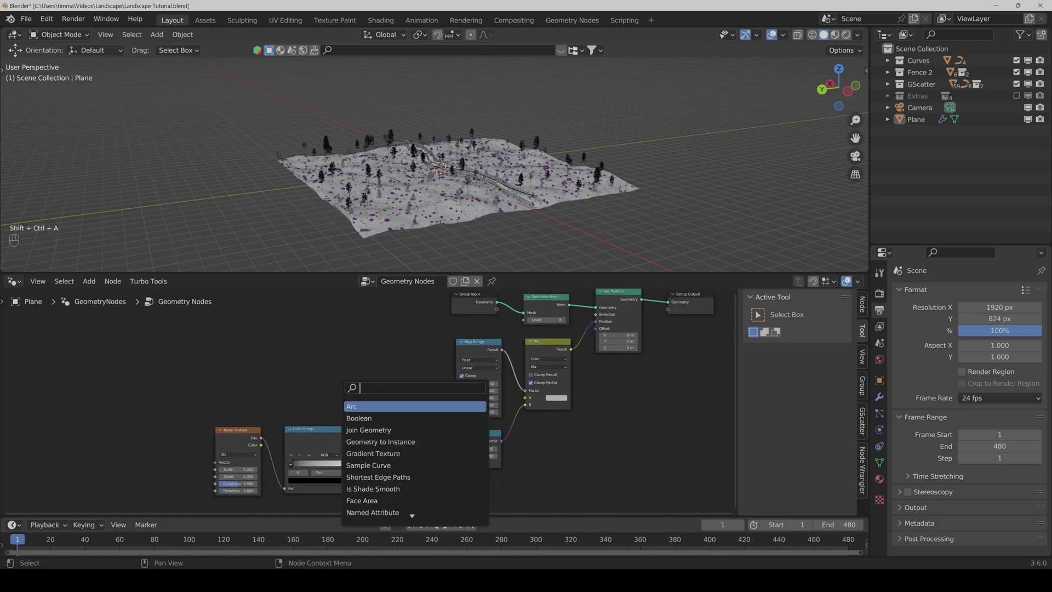
pyautogui.write('add')
pyautogui.press('Down')
pyautogui.press('Return')
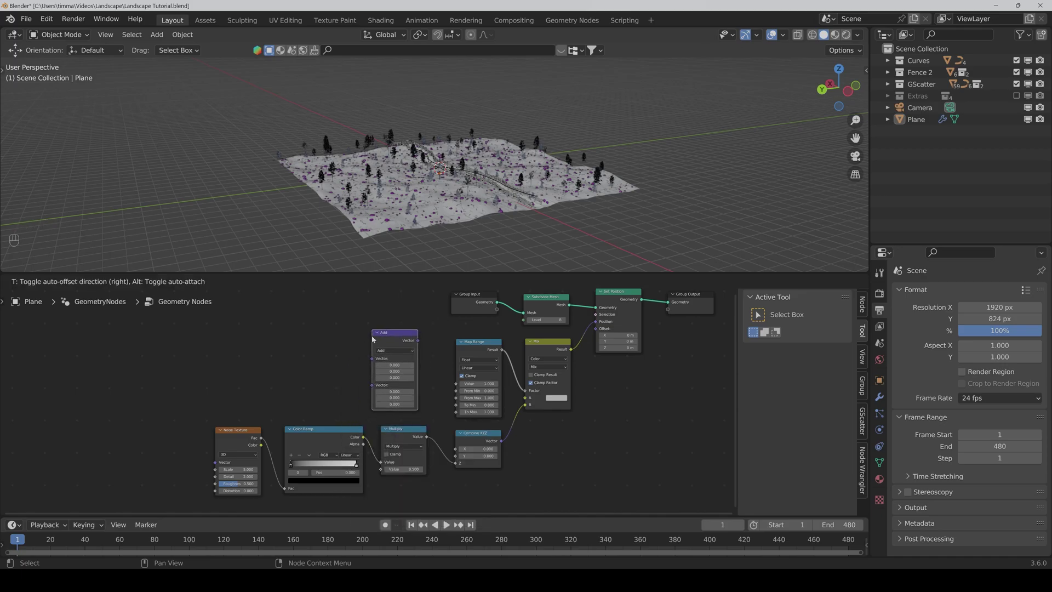
pyautogui.click(372, 339)
pyautogui.click(394, 351)
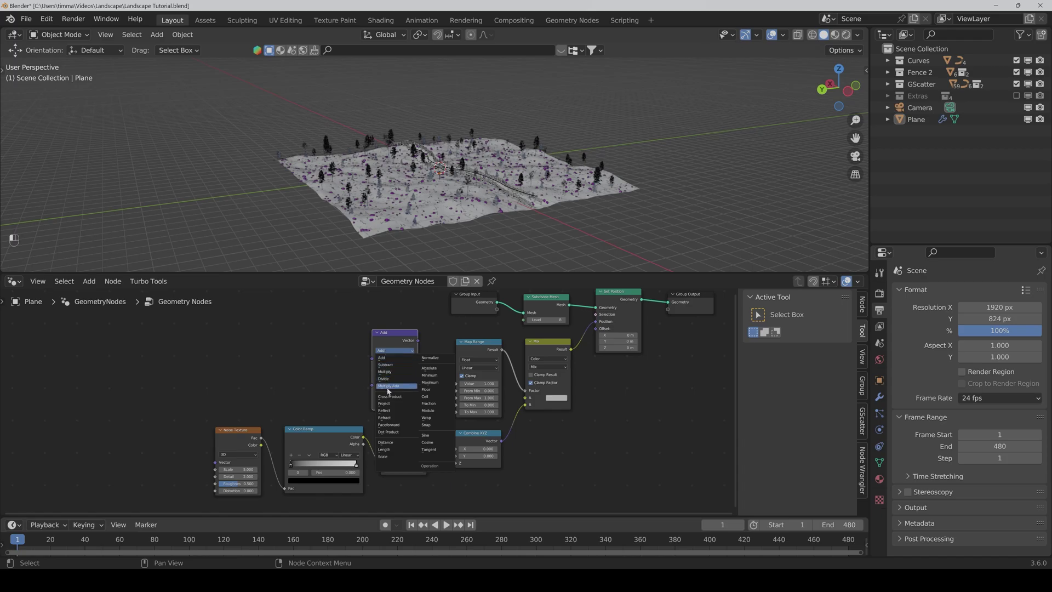
pyautogui.click(386, 442)
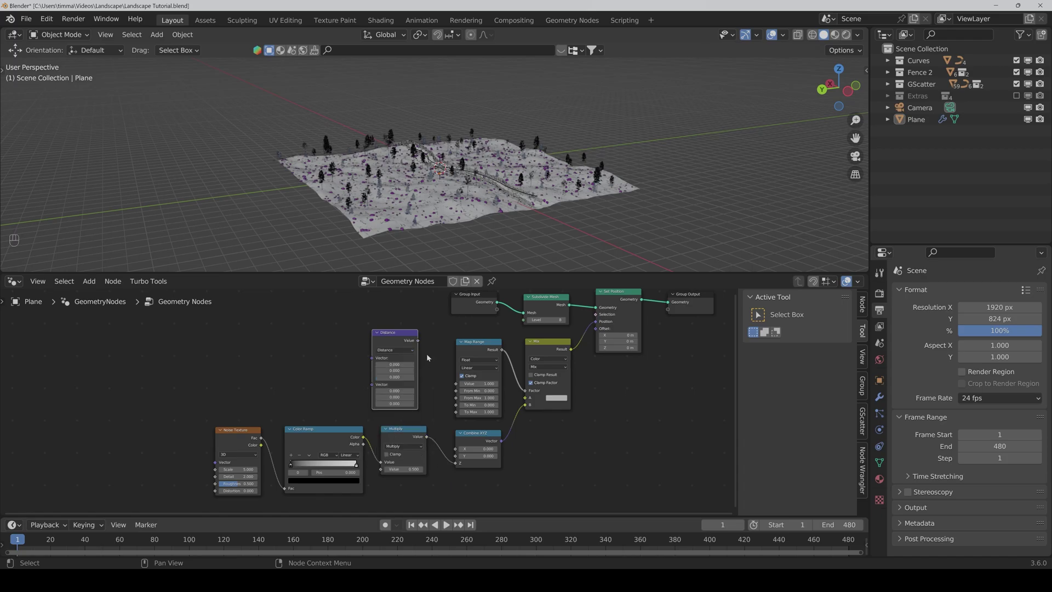
pyautogui.moveTo(418, 341)
pyautogui.mouseDown()
pyautogui.moveTo(461, 387)
pyautogui.moveTo(415, 336)
pyautogui.mouseUp()
pyautogui.click(538, 463)
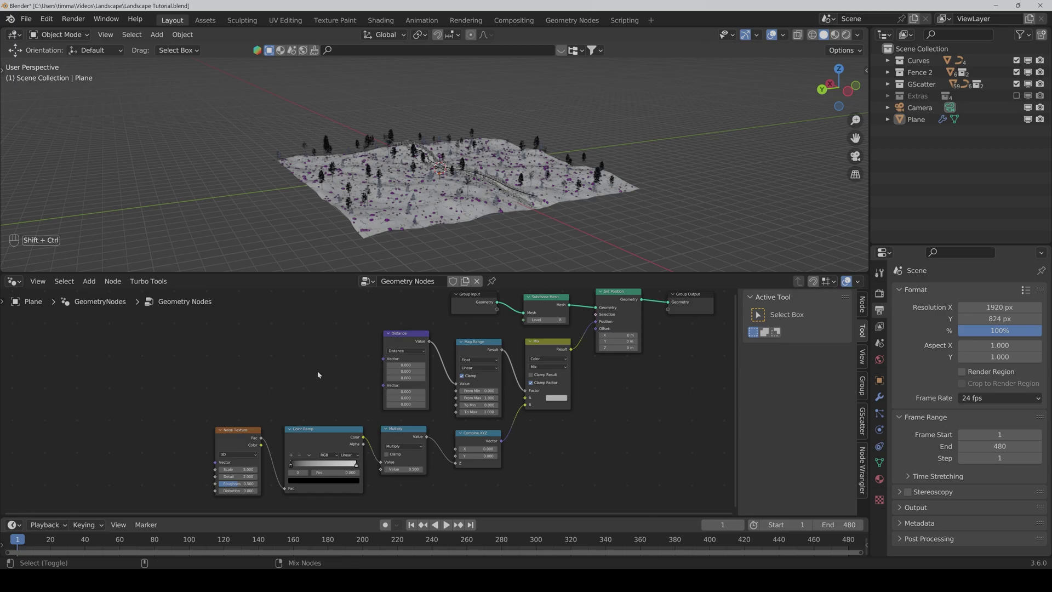
# Add Vector and Position nodes and connect both into the Distance node
pyautogui.hotkey('ctrl', 'shift', 'a')
pyautogui.write('vecto')
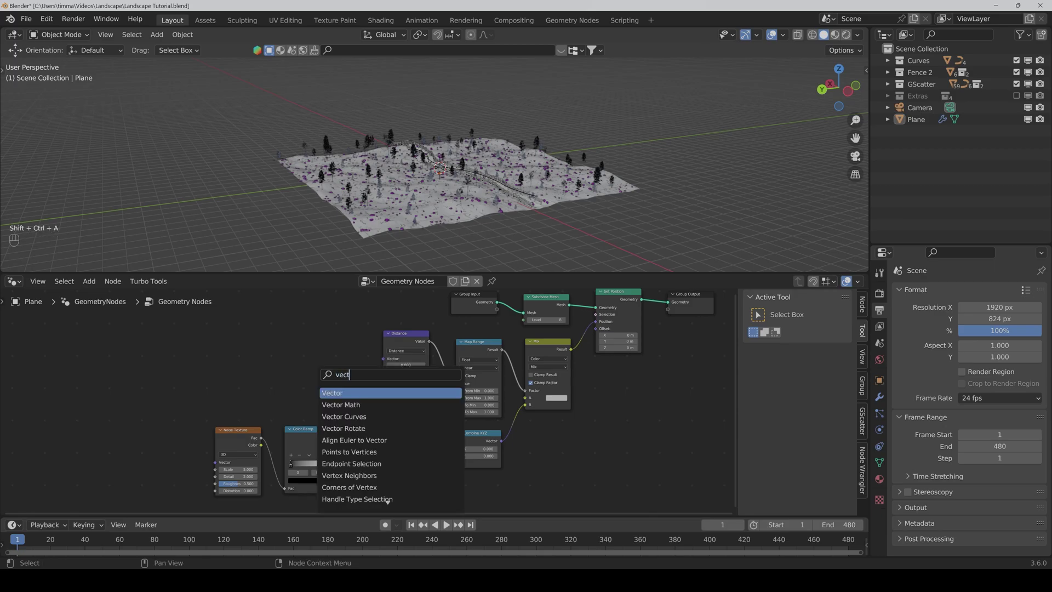
pyautogui.press('Return')
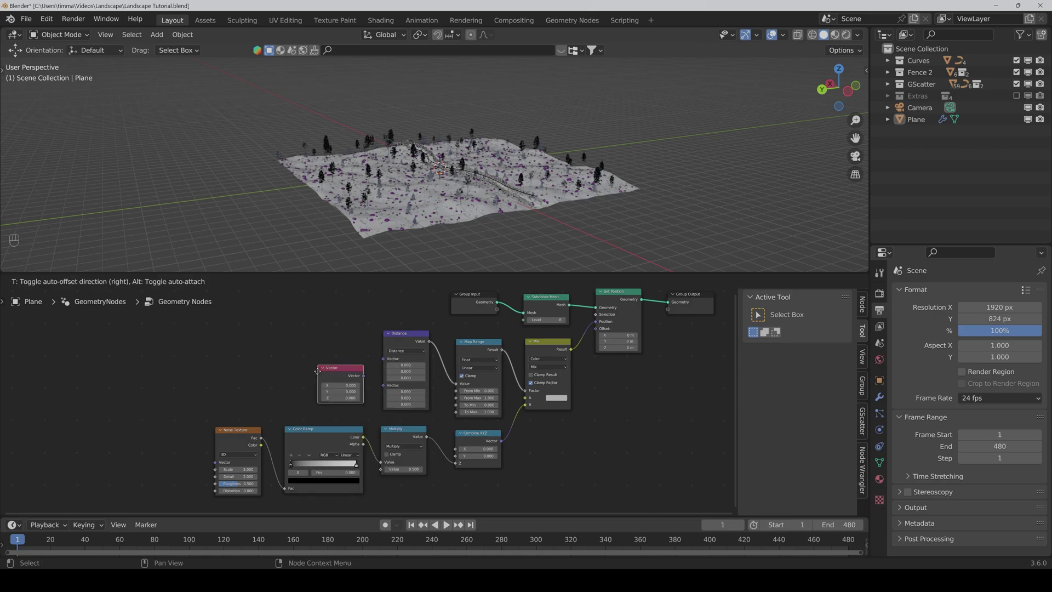
pyautogui.click(311, 343)
pyautogui.click(316, 408)
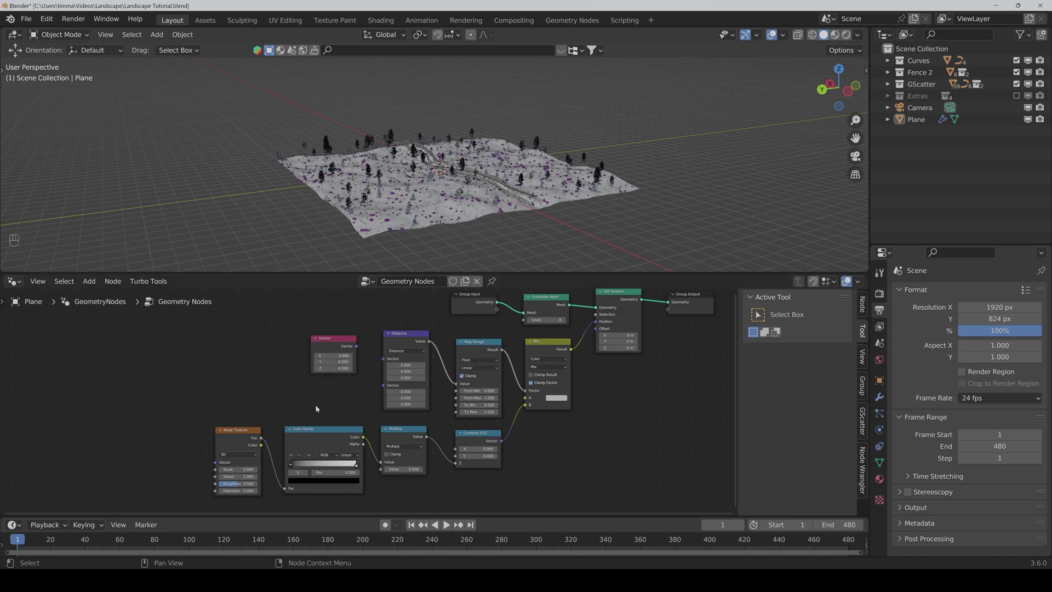
pyautogui.hotkey('ctrl', 'shift', 'a')
pyautogui.write('p')
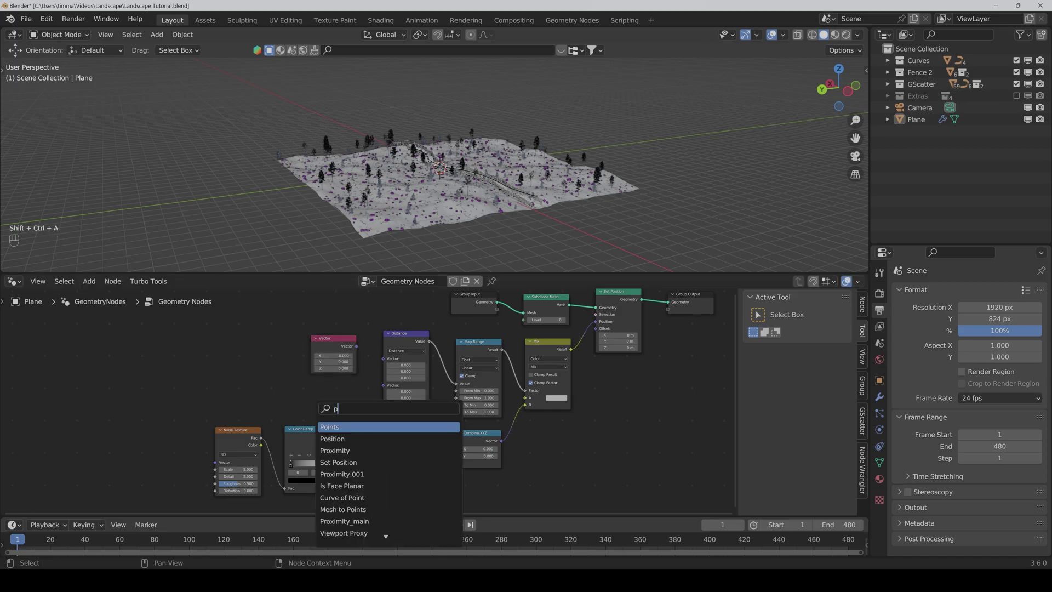
pyautogui.write('os')
pyautogui.press('Return')
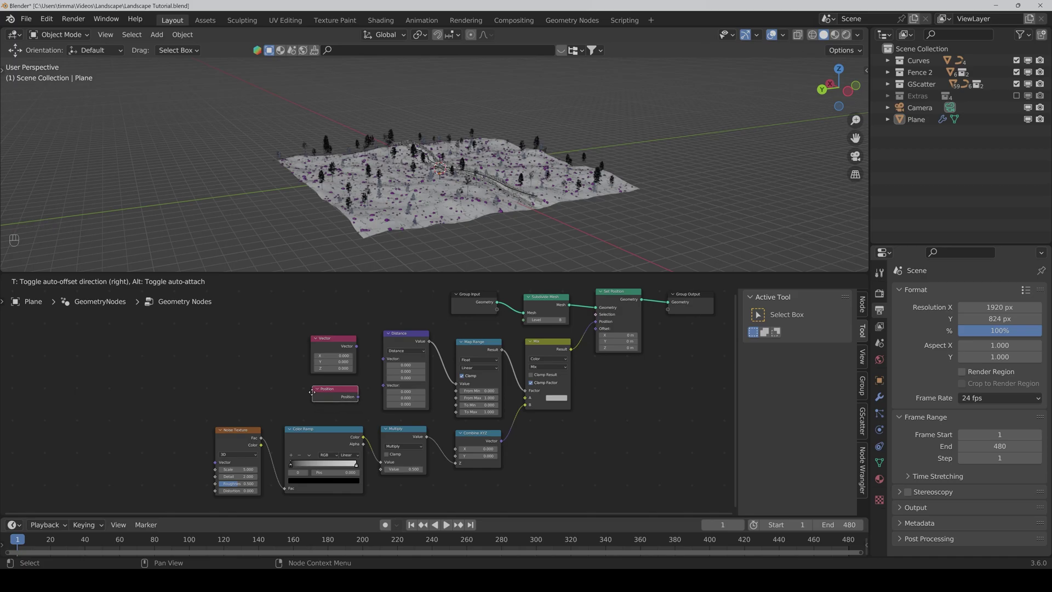
pyautogui.click(311, 391)
pyautogui.moveTo(357, 346); pyautogui.dragTo(383, 359)
pyautogui.moveTo(357, 395); pyautogui.dragTo(384, 366)
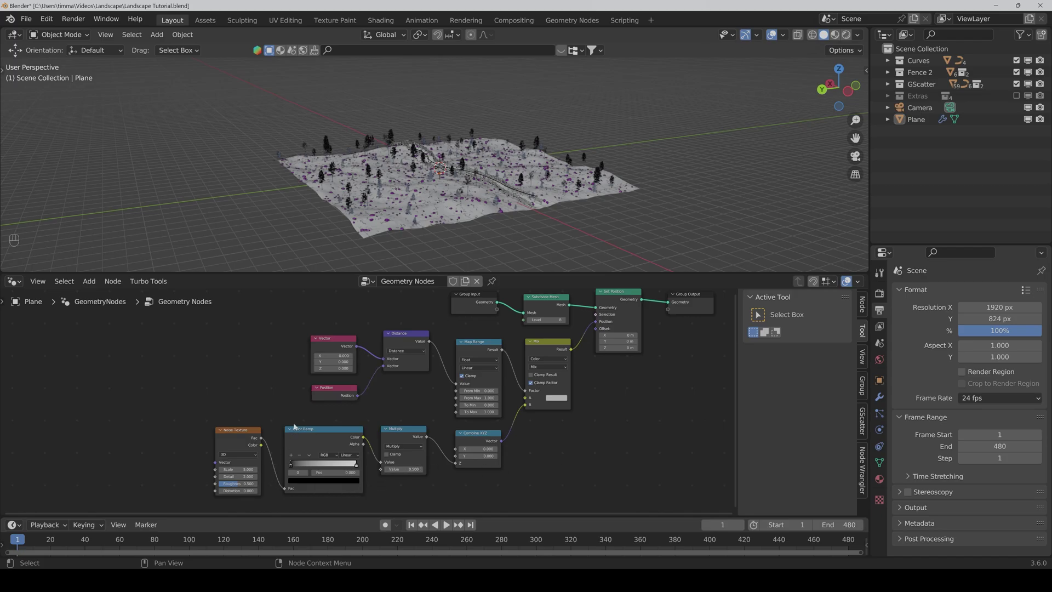
# Make the Noise Texture 4D with Scale 0.01
pyautogui.scroll(1, 294, 426)
pyautogui.moveTo(295, 426); pyautogui.dragTo(308, 389, button='middle')
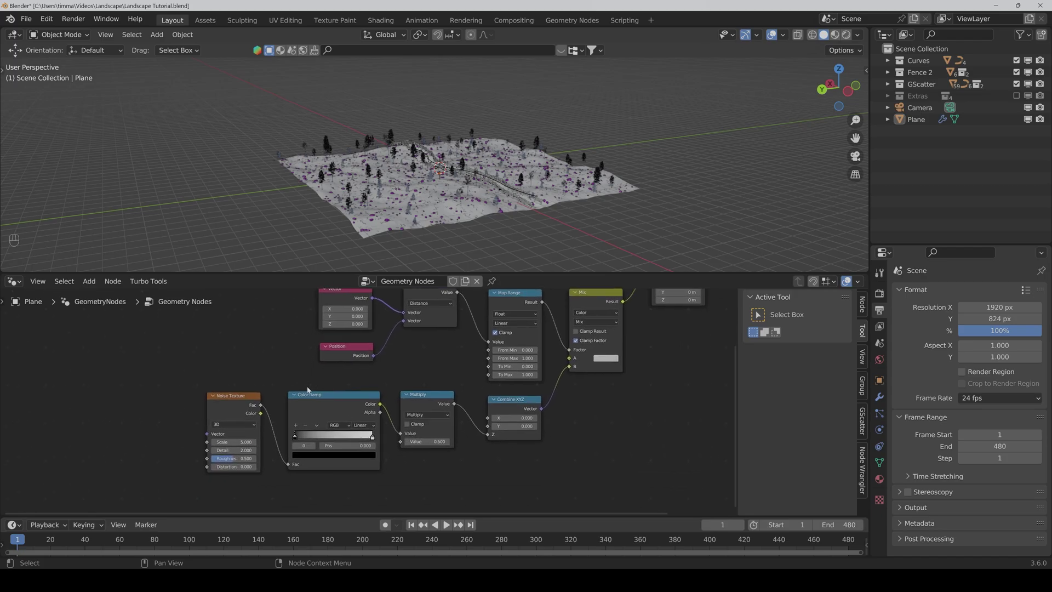
pyautogui.click(230, 425)
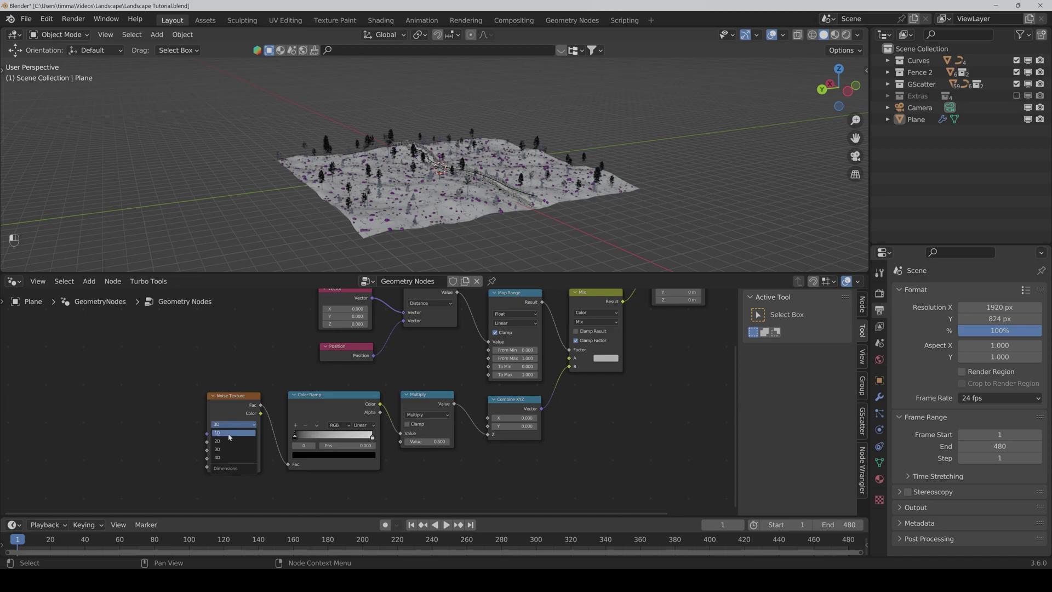
pyautogui.click(222, 461)
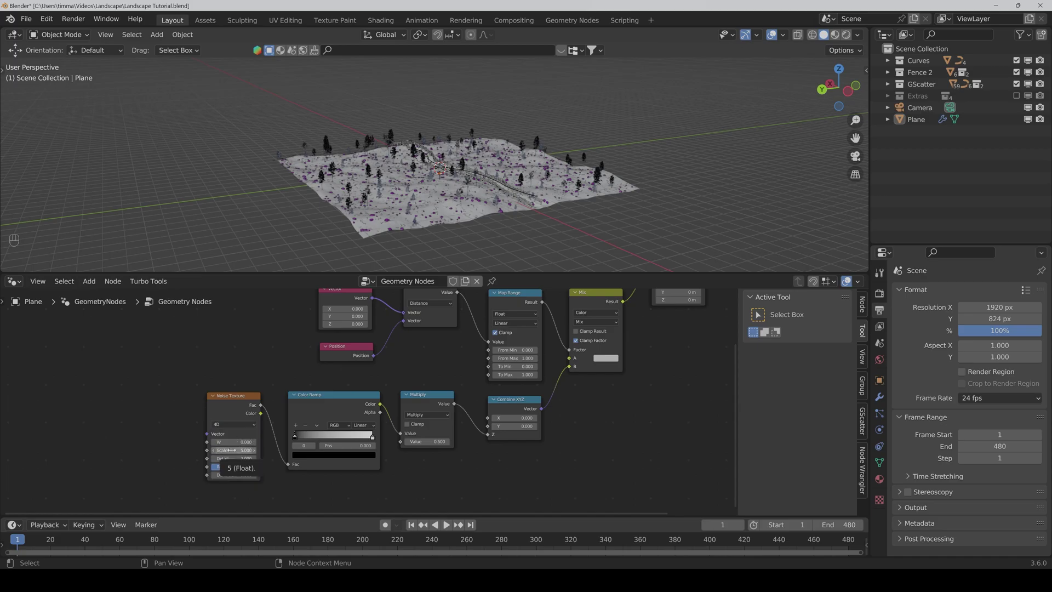
pyautogui.click(231, 450)
pyautogui.press('BackSpace')
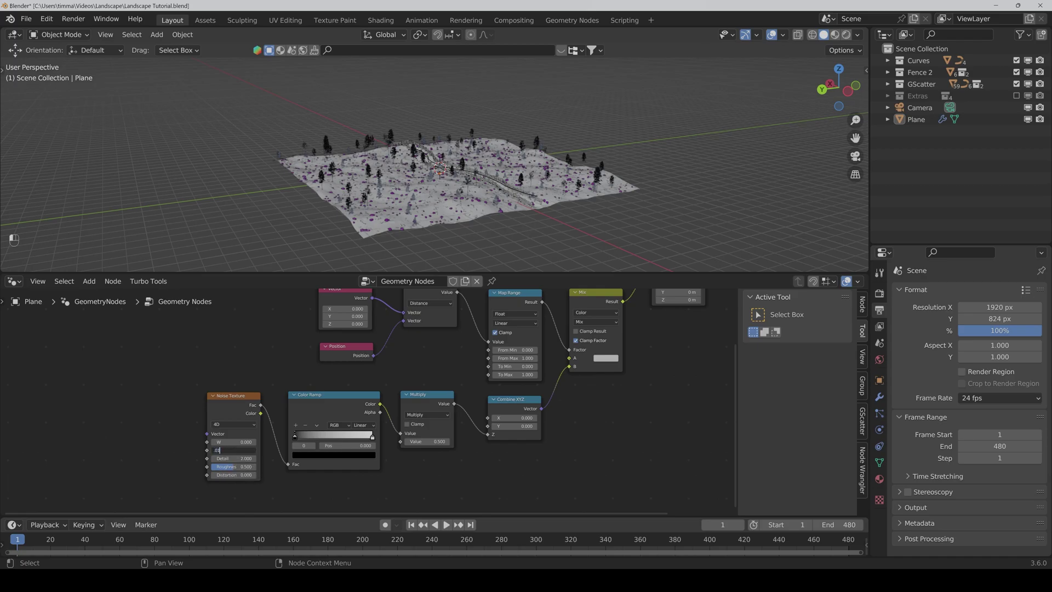
pyautogui.write('.01')
pyautogui.press('Return')
# Move the Color Ramp's black stop to position 0.4
pyautogui.moveTo(303, 439); pyautogui.dragTo(324, 441)
pyautogui.click(328, 445)
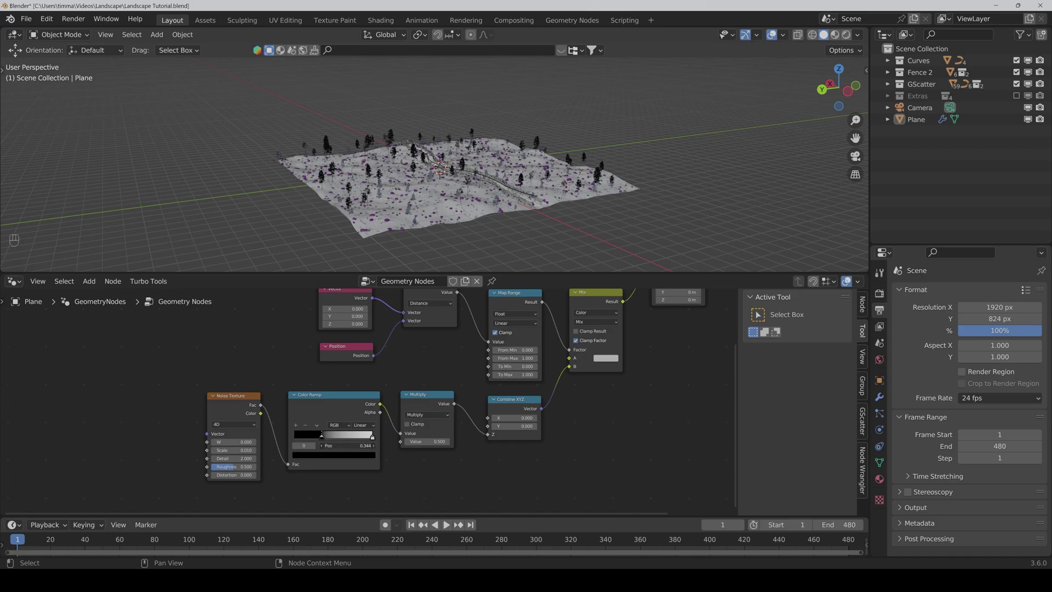
pyautogui.write('0.4')
pyautogui.press('Return')
# Connect the Position output to the Mix node's A input
pyautogui.scroll(-2, 571, 389)
pyautogui.moveTo(571, 389); pyautogui.dragTo(487, 426, button='middle')
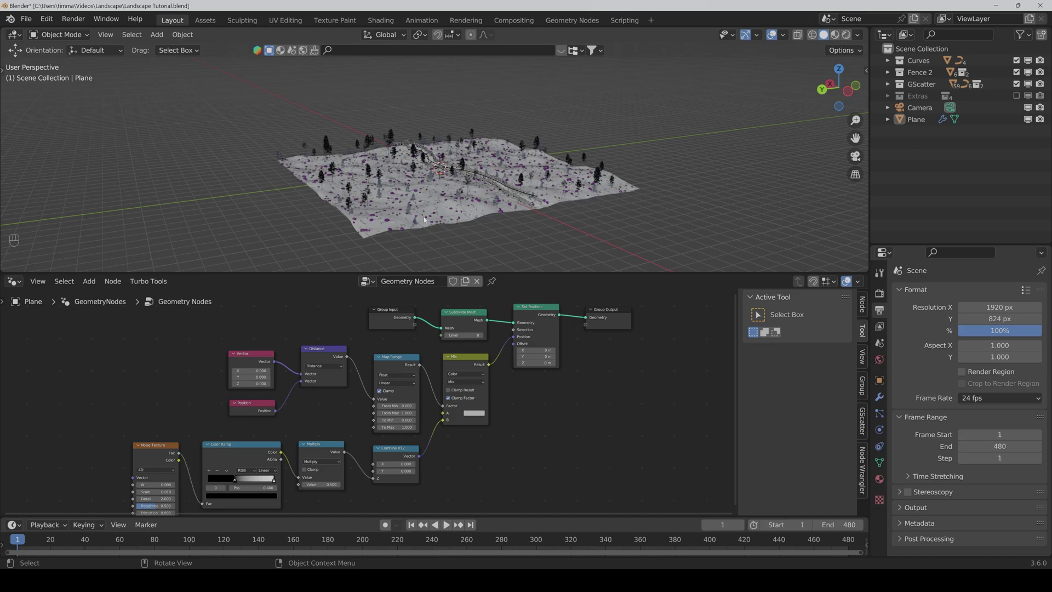
pyautogui.moveTo(276, 411); pyautogui.dragTo(443, 413)
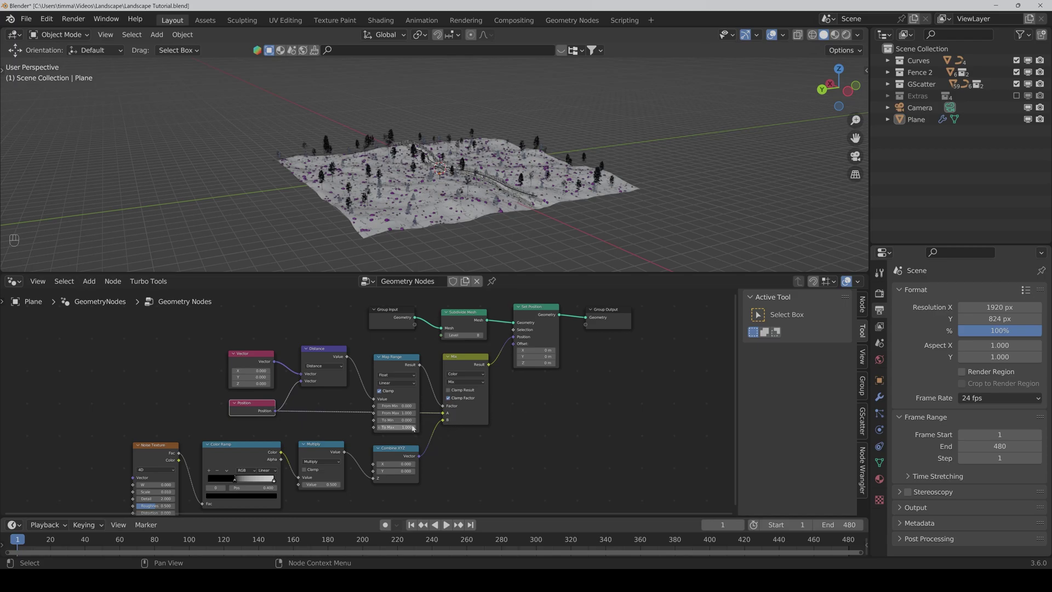
# Set the Map Range To Min to 0.25 and To Max to -0.25
pyautogui.scroll(2, 420, 450)
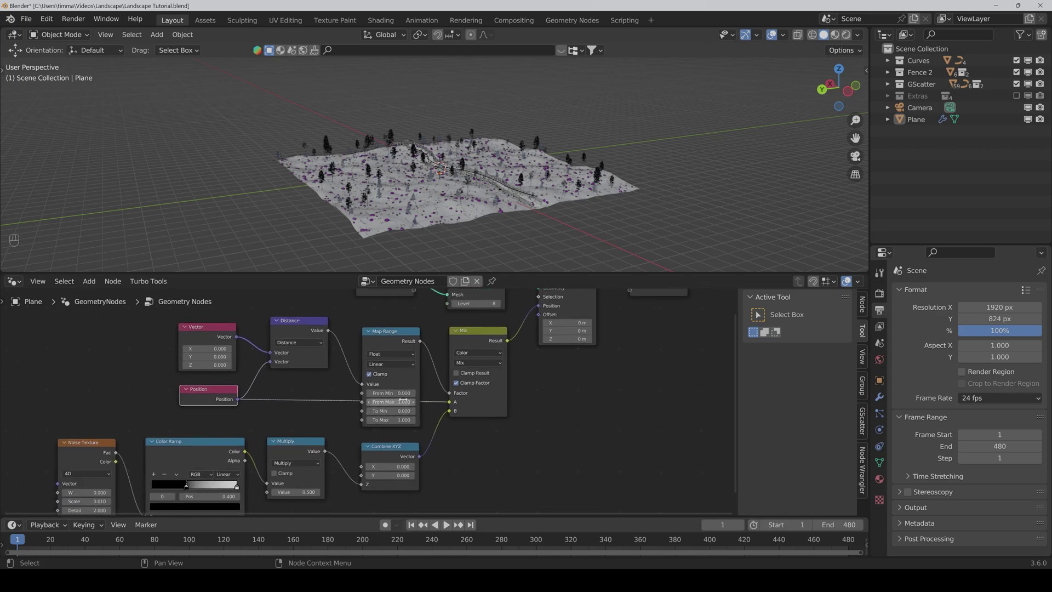
pyautogui.scroll(2, 415, 425)
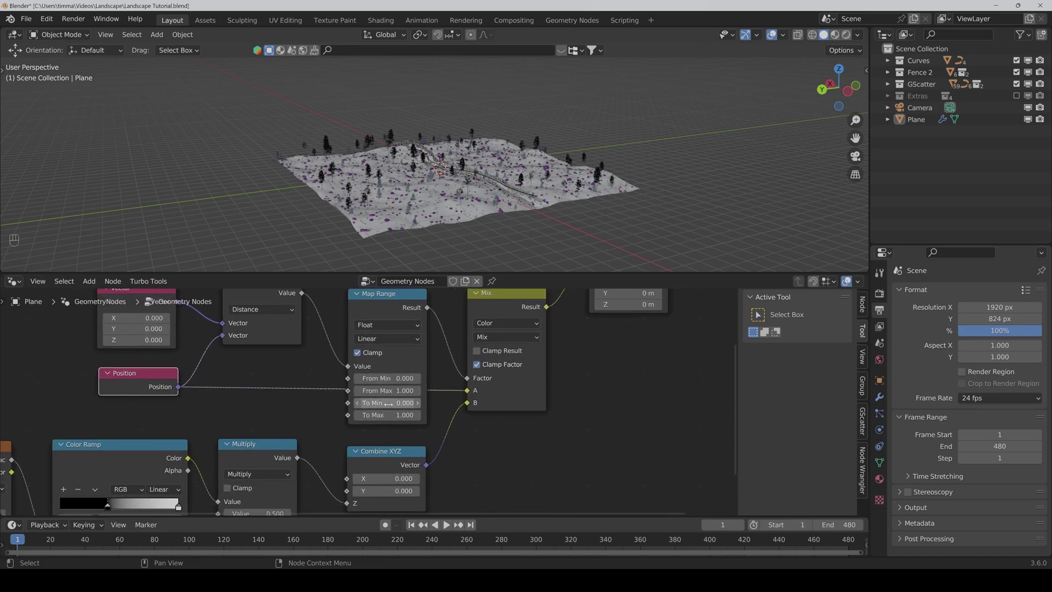
pyautogui.click(389, 403)
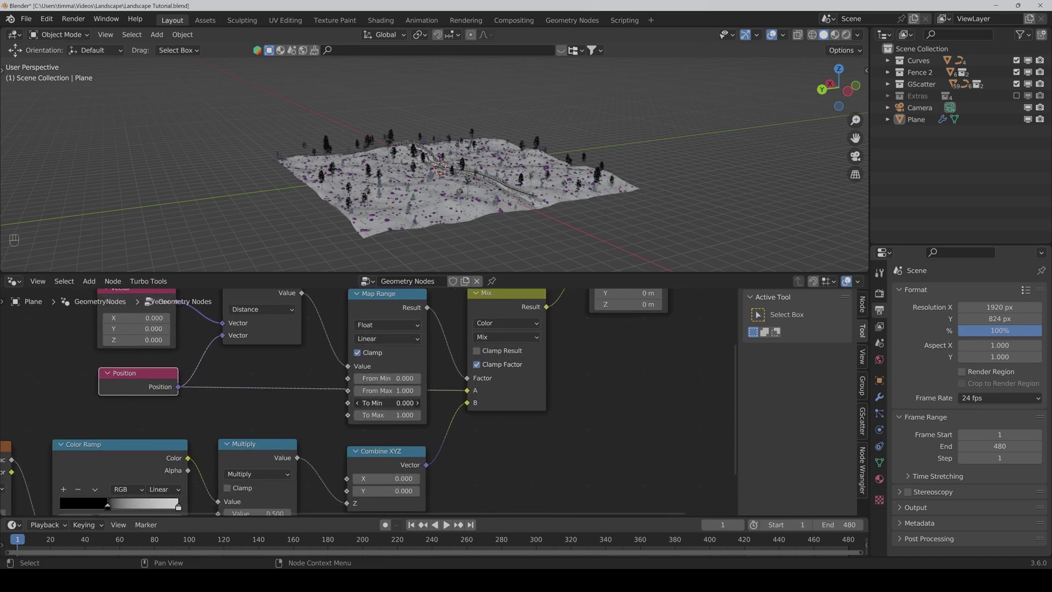
pyautogui.press('BackSpace')
pyautogui.write('.25')
pyautogui.press('Return')
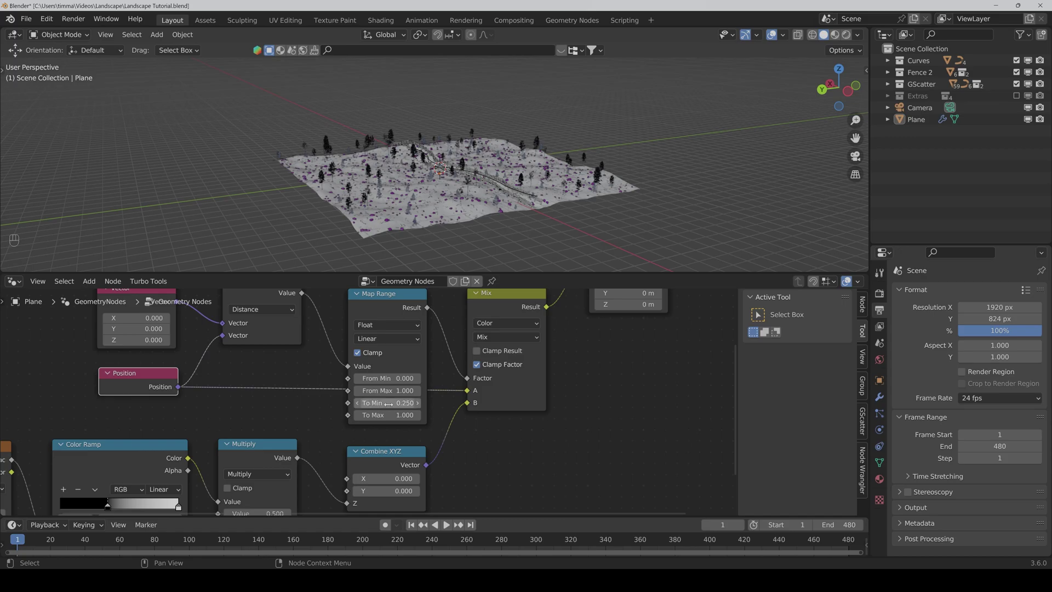
pyautogui.click(388, 415)
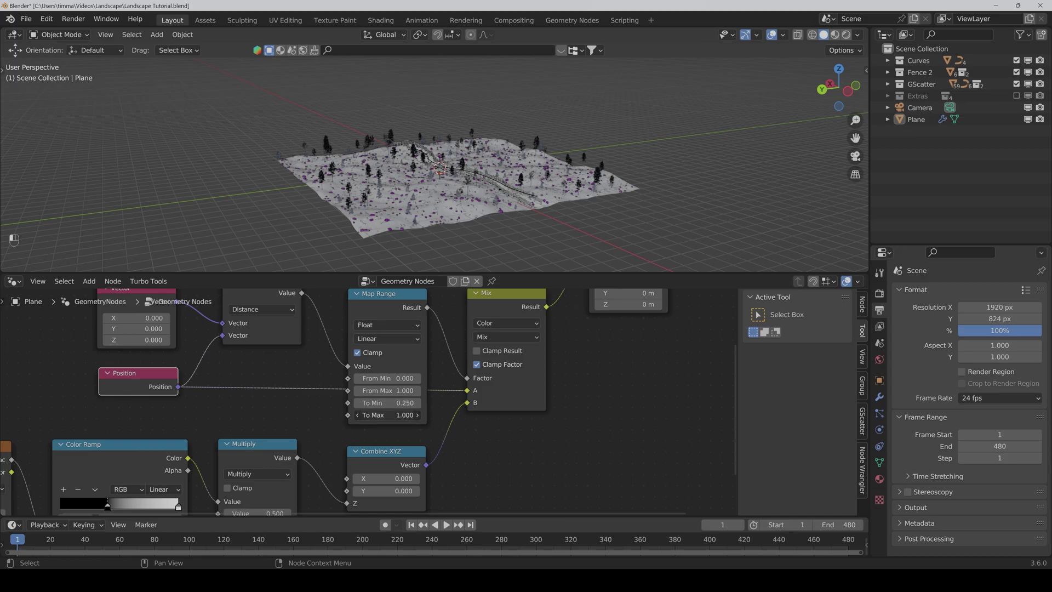
pyautogui.press('BackSpace')
pyautogui.write('-.25')
pyautogui.press('Return')
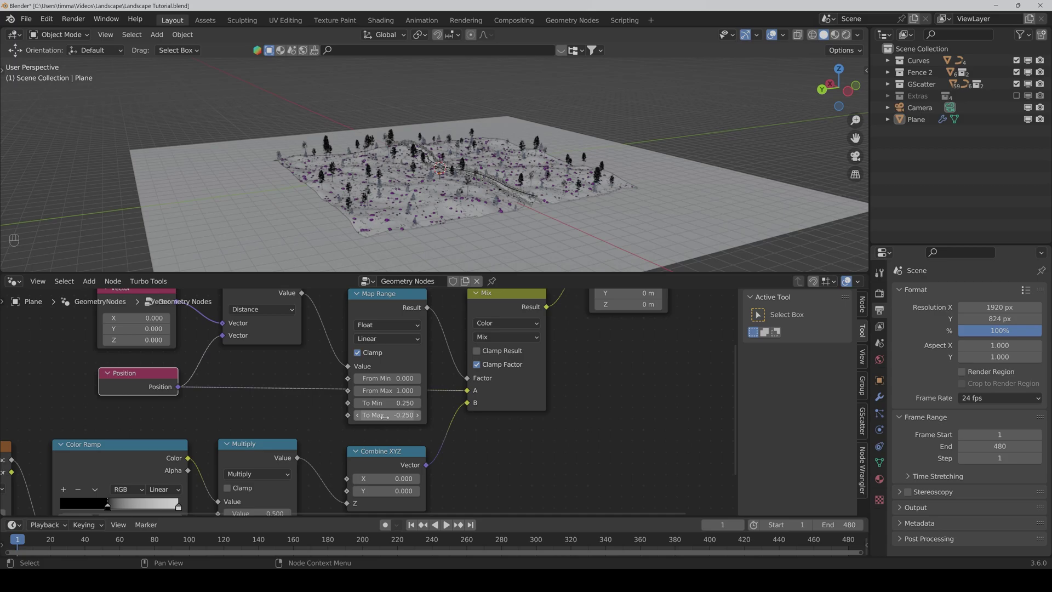
# Set the Map Range From Max to 0 and From Min to 40
pyautogui.doubleClick(383, 390)
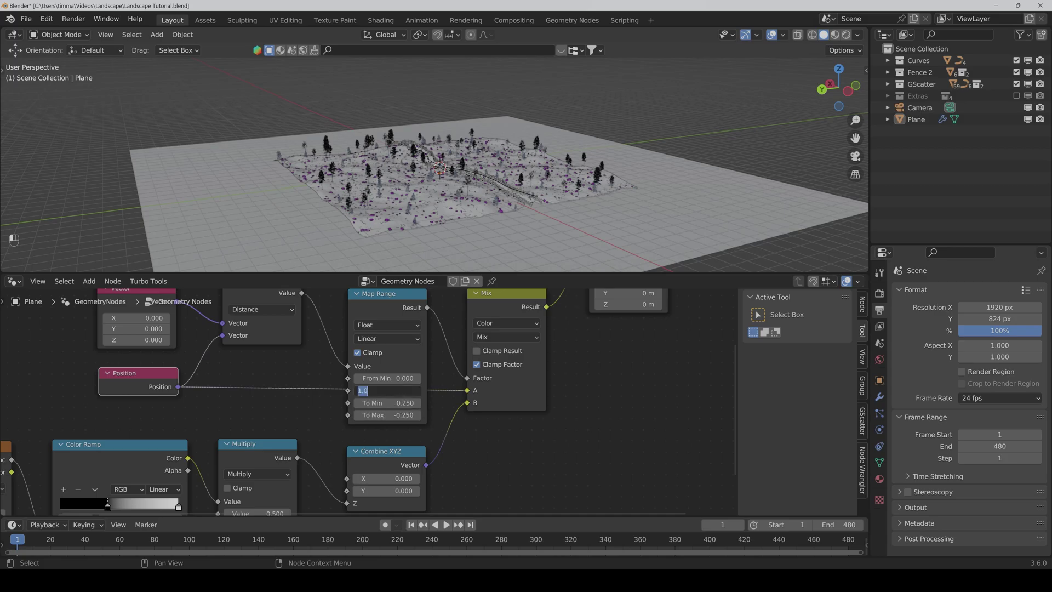
pyautogui.write('0')
pyautogui.press('Return')
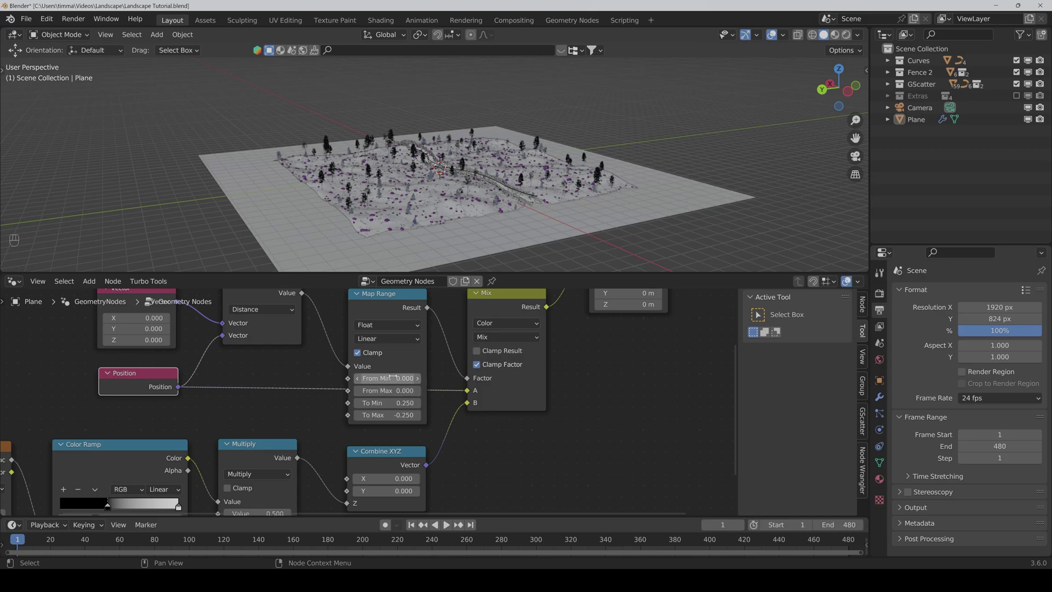
pyautogui.doubleClick(392, 378)
pyautogui.write('2')
pyautogui.press('Return')
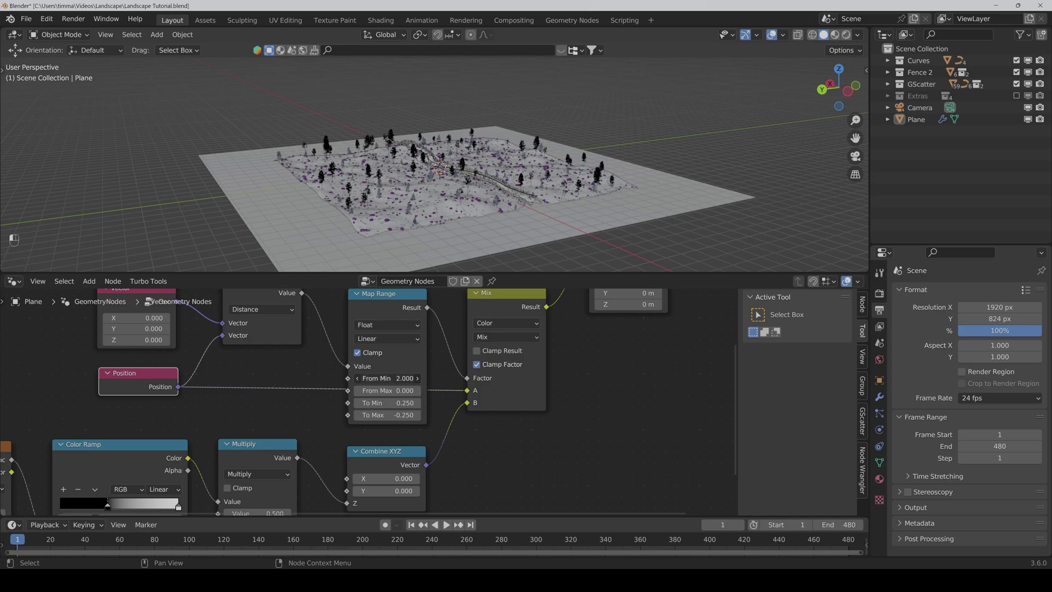
pyautogui.moveTo(393, 378); pyautogui.dragTo(441, 378)
pyautogui.moveTo(479, 455); pyautogui.dragTo(507, 409, button='middle')
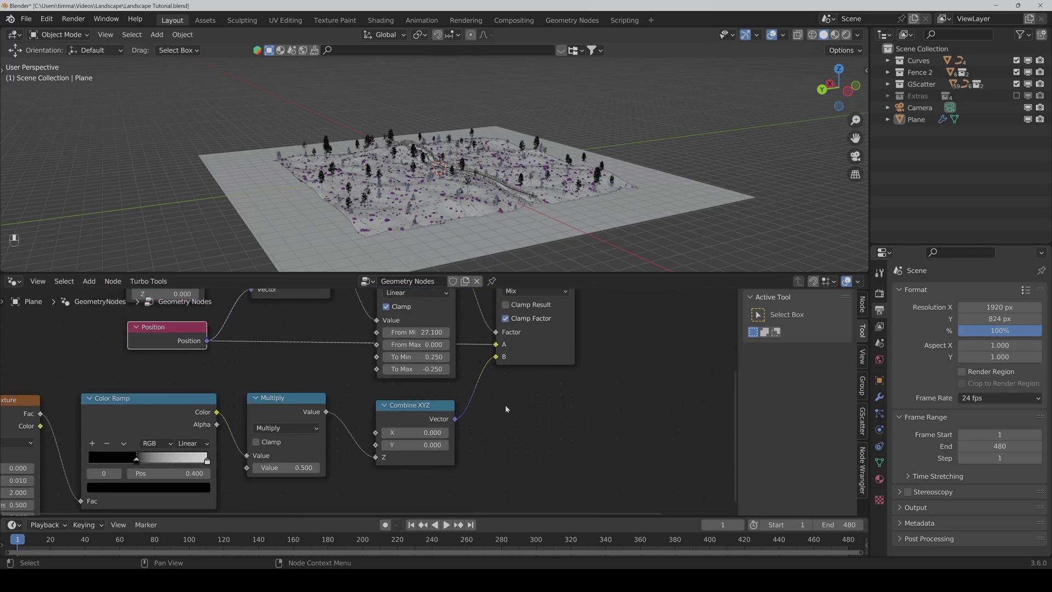
pyautogui.moveTo(416, 332); pyautogui.dragTo(447, 333)
pyautogui.click(416, 332)
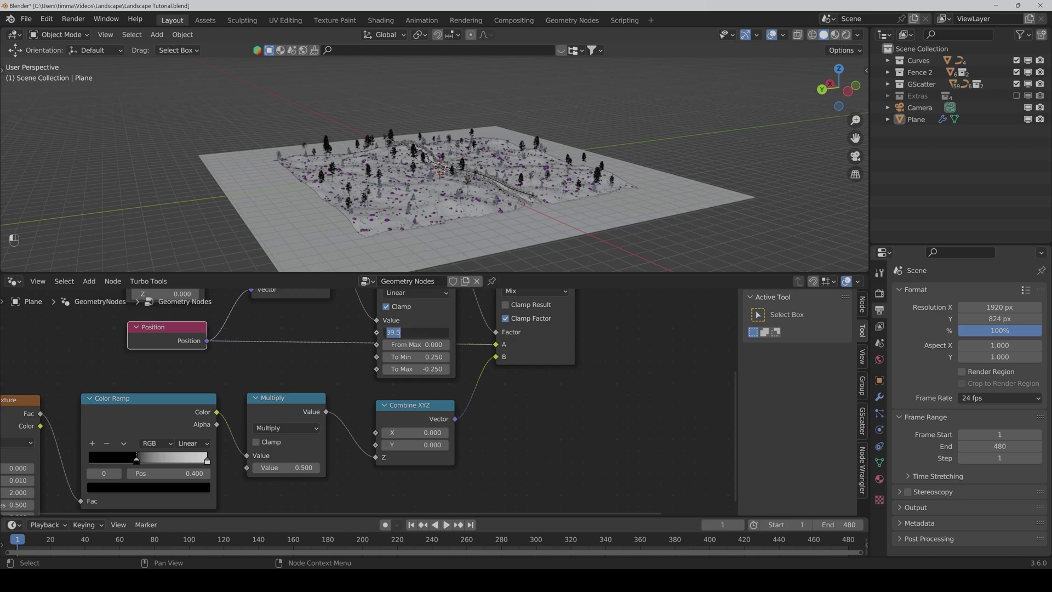
pyautogui.write('40')
pyautogui.press('Return')
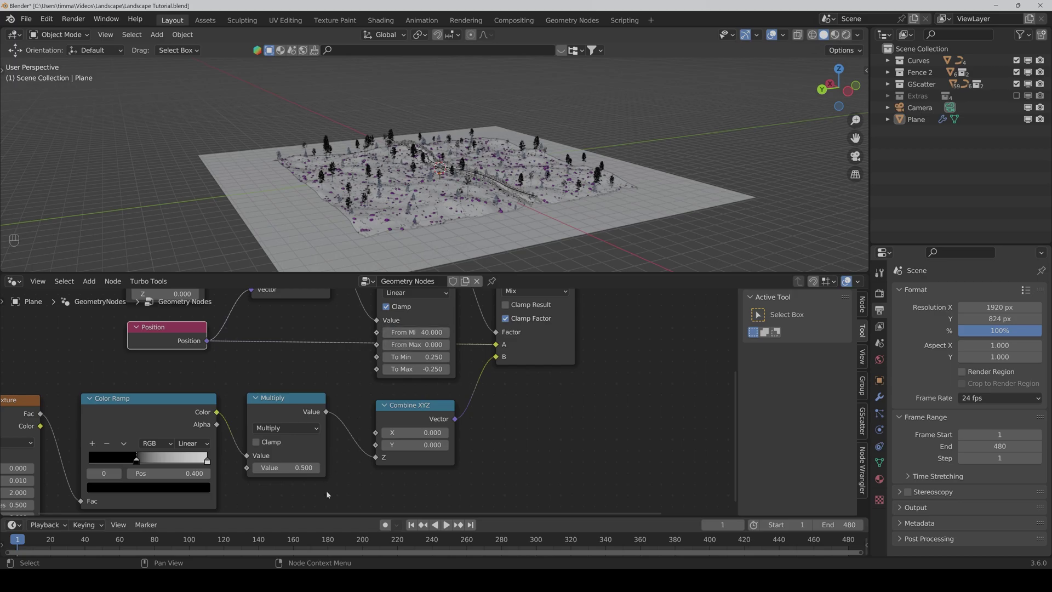
# Set the Multiply node's Value to 400 as the height multiplier
pyautogui.click(286, 467)
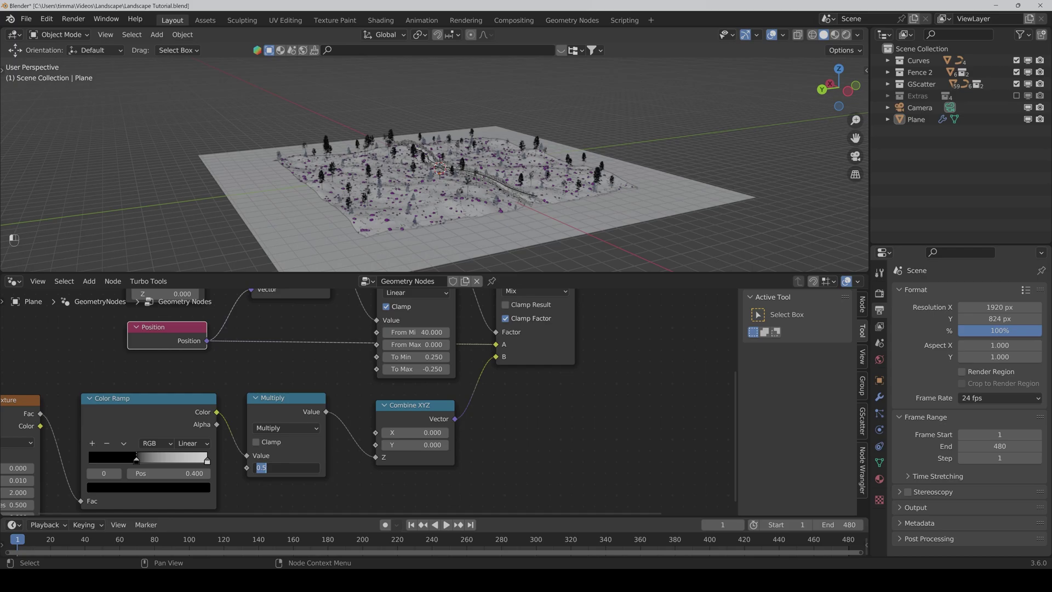
pyautogui.write('400')
pyautogui.press('Return')
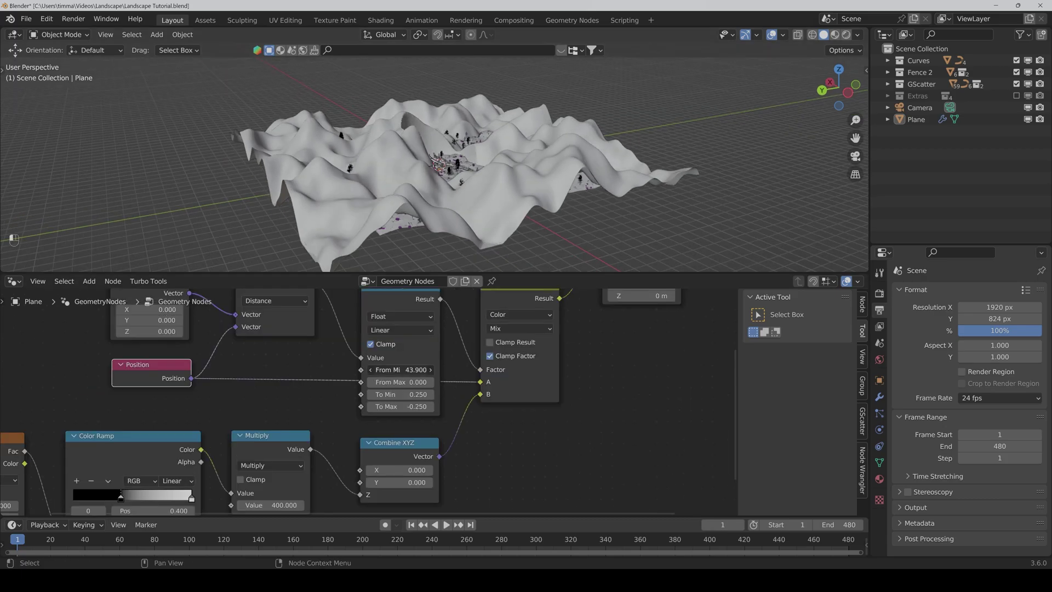
# Set the Map Range From Min to 250 to widen the flat centre
pyautogui.moveTo(403, 370); pyautogui.dragTo(467, 370)
pyautogui.click(400, 370)
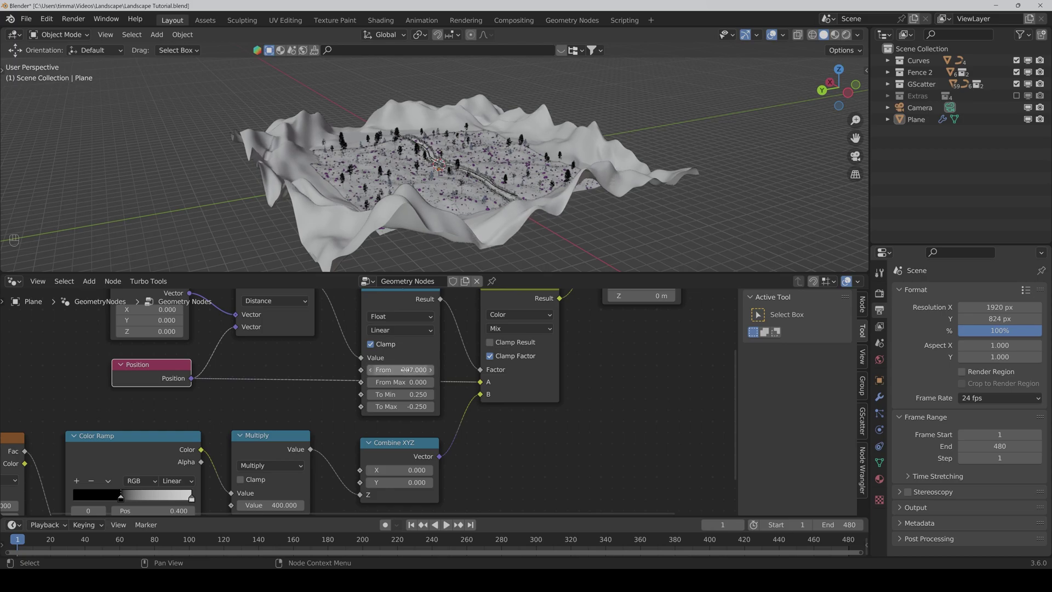
pyautogui.write('250')
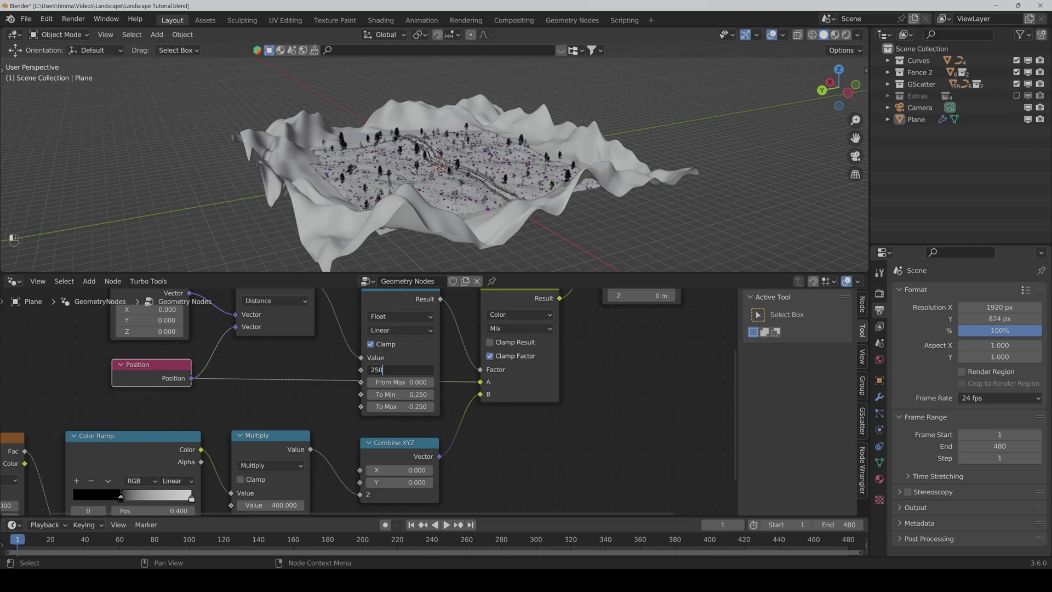
pyautogui.press('Return')
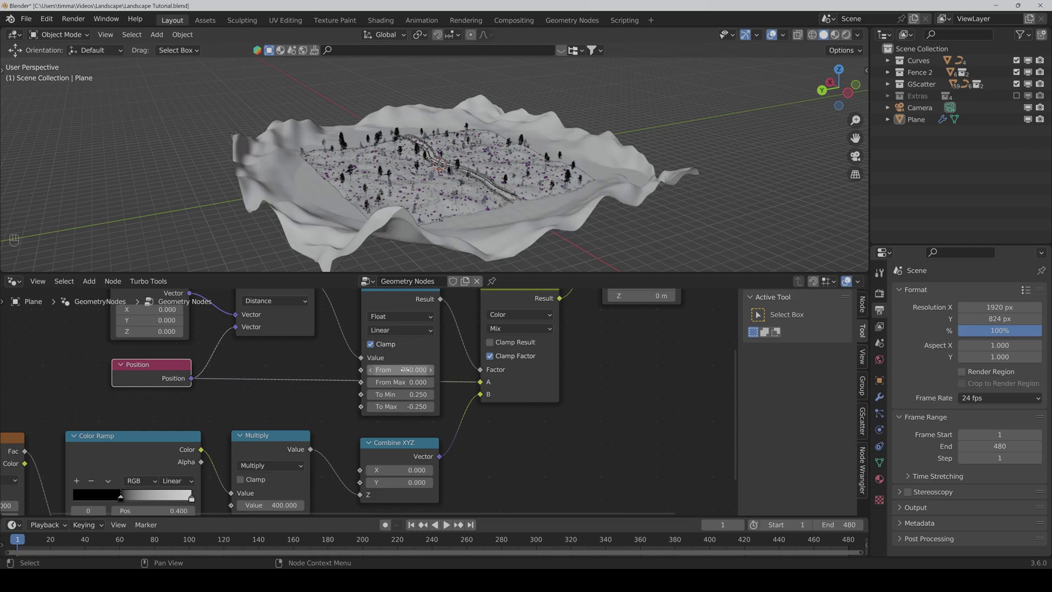
pyautogui.moveTo(510, 181); pyautogui.dragTo(448, 159, button='middle')
pyautogui.scroll(4, 447, 159)
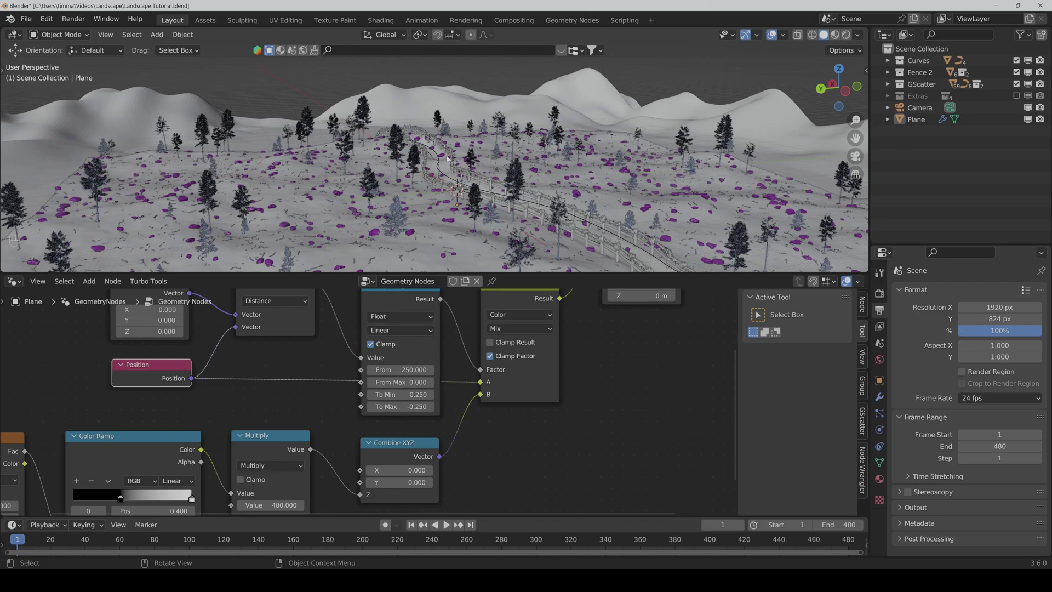
pyautogui.scroll(3, 447, 159)
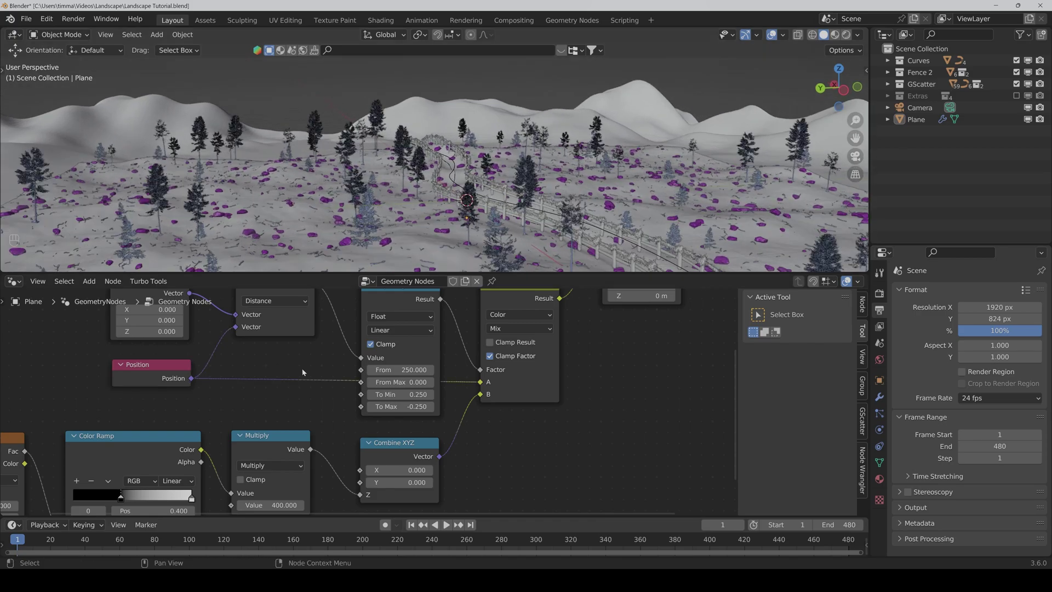
pyautogui.scroll(-4, 318, 389)
pyautogui.moveTo(438, 413); pyautogui.dragTo(446, 385, button='middle')
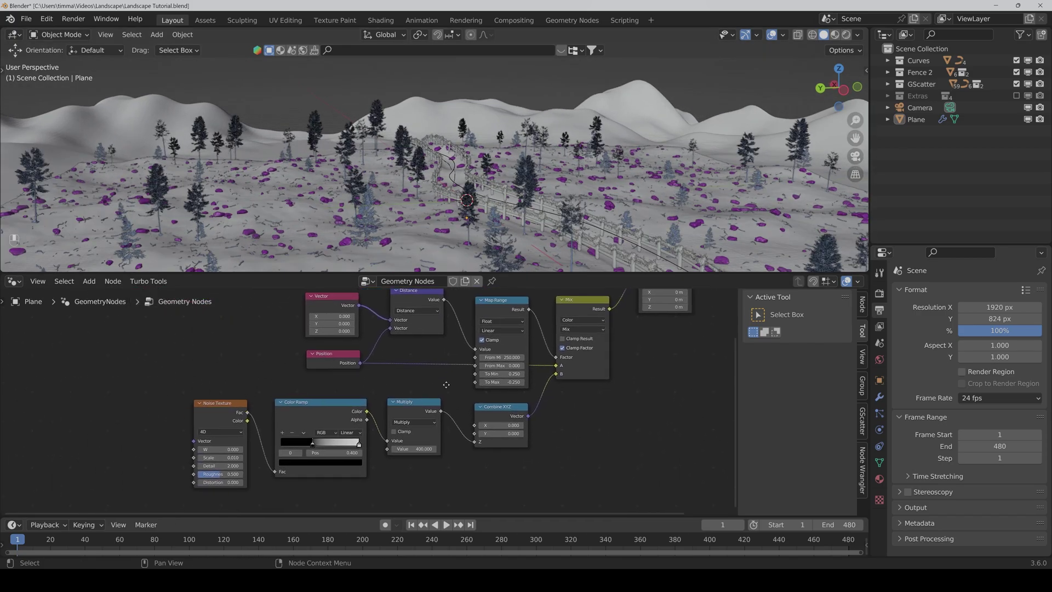
# Set the Noise Texture Detail to 15
pyautogui.click(227, 466)
pyautogui.write('15')
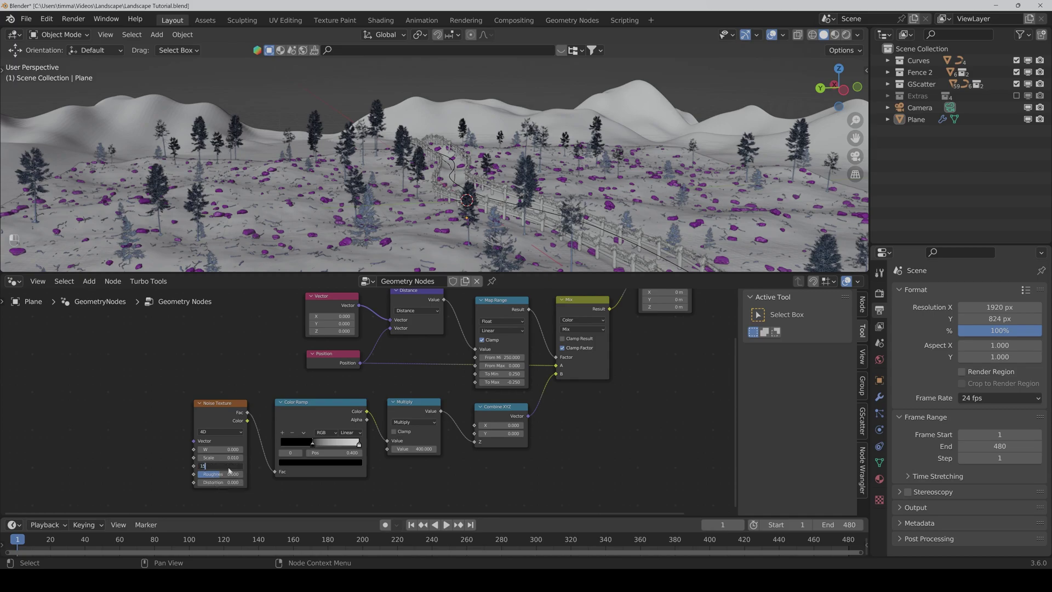
pyautogui.press('Return')
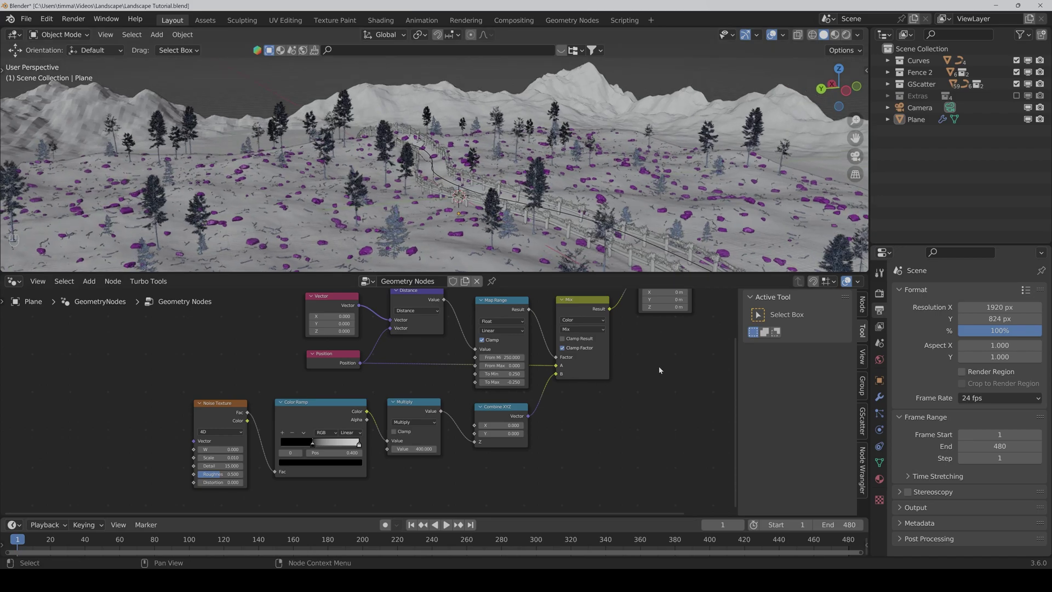
# Raise the Subdivide Mesh Level from 8 to 10 for finer terrain
pyautogui.moveTo(659, 371); pyautogui.dragTo(609, 434, button='middle')
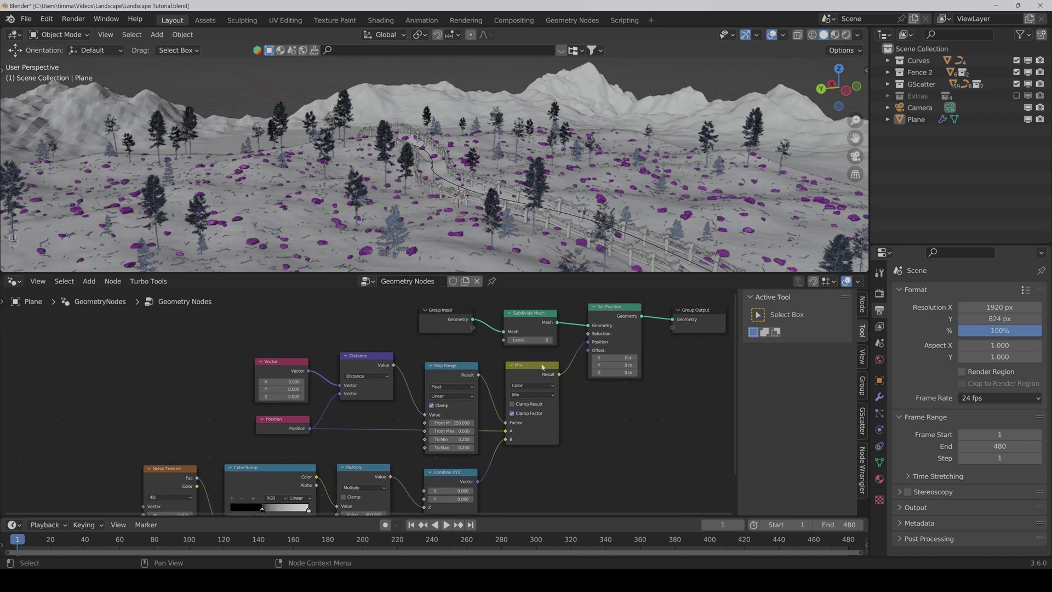
pyautogui.moveTo(620, 385); pyautogui.dragTo(511, 379, button='middle')
pyautogui.scroll(2, 557, 410)
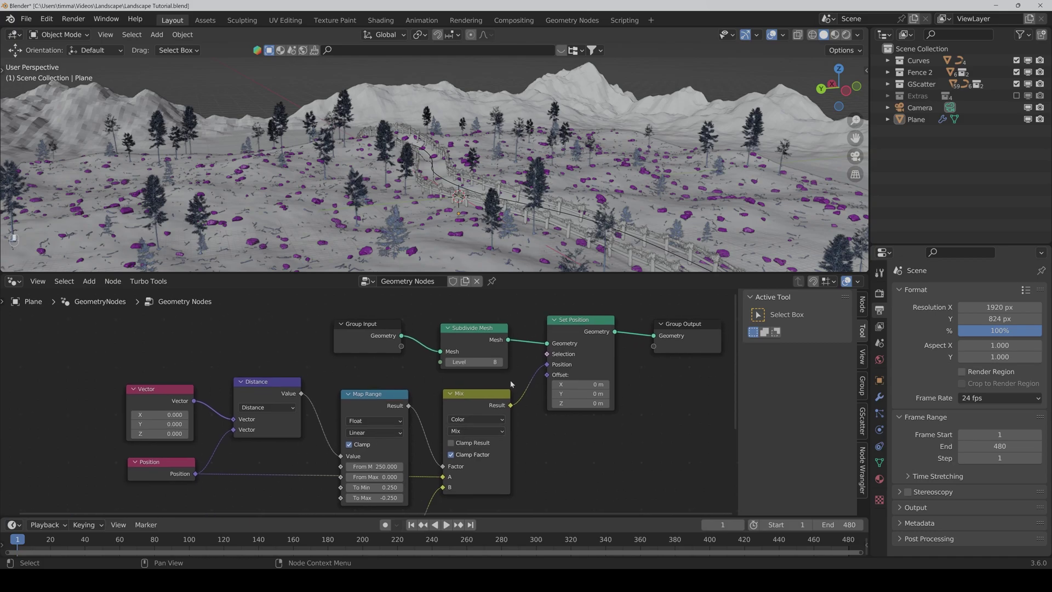
pyautogui.click(482, 362)
pyautogui.write('10')
pyautogui.press('Return')
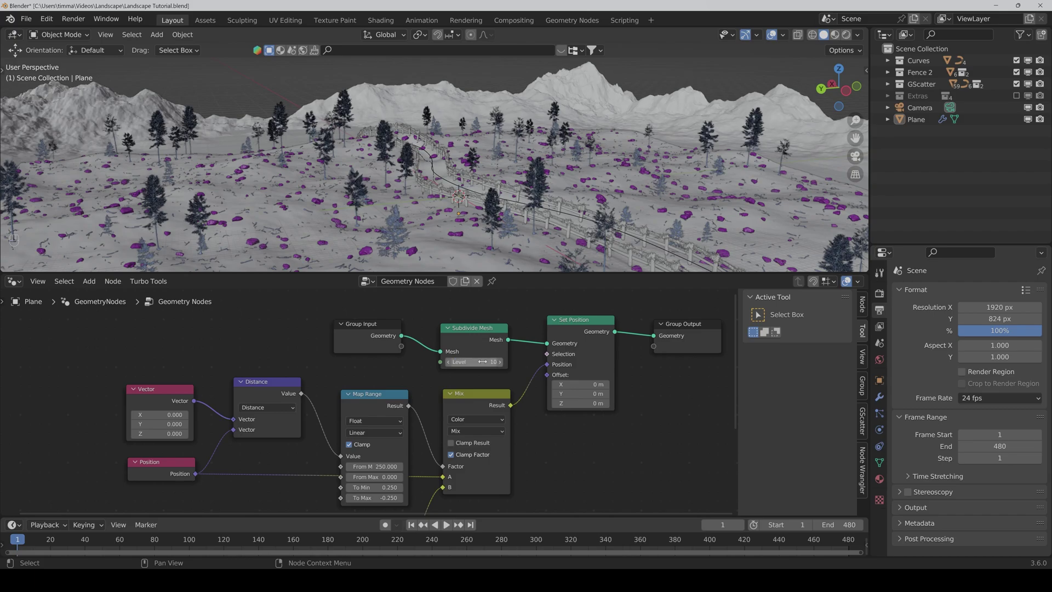
pyautogui.moveTo(383, 181); pyautogui.dragTo(433, 187, button='middle')
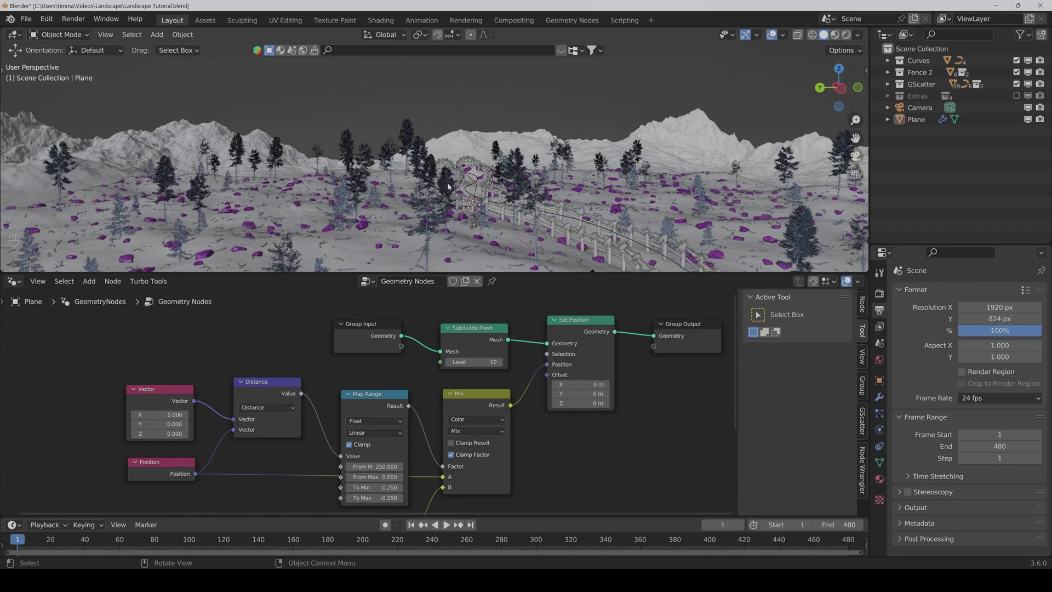
pyautogui.click(855, 157)
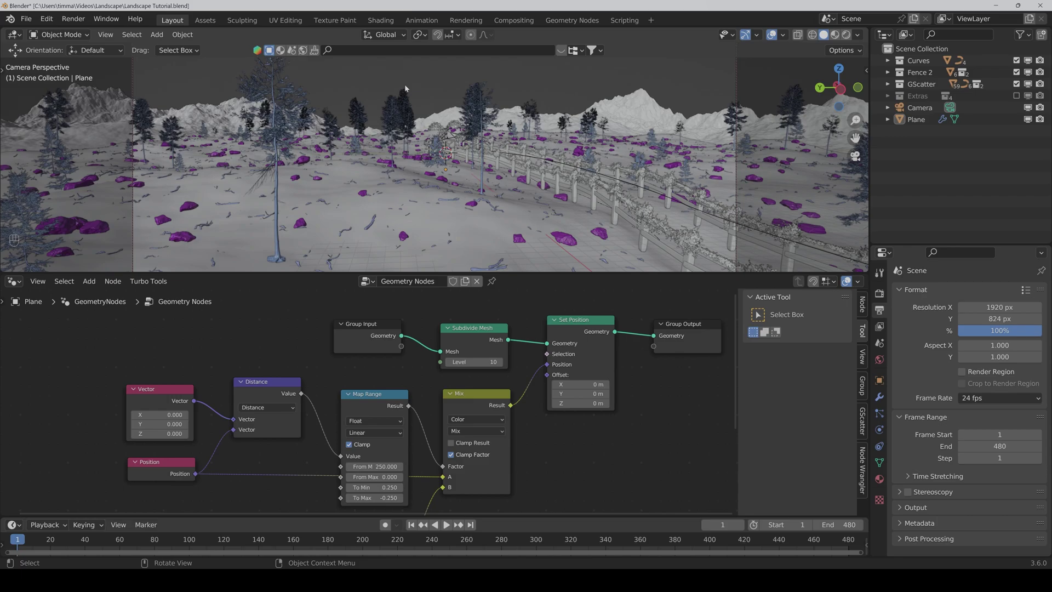
pyautogui.click(854, 156)
pyautogui.scroll(-5, 310, 168)
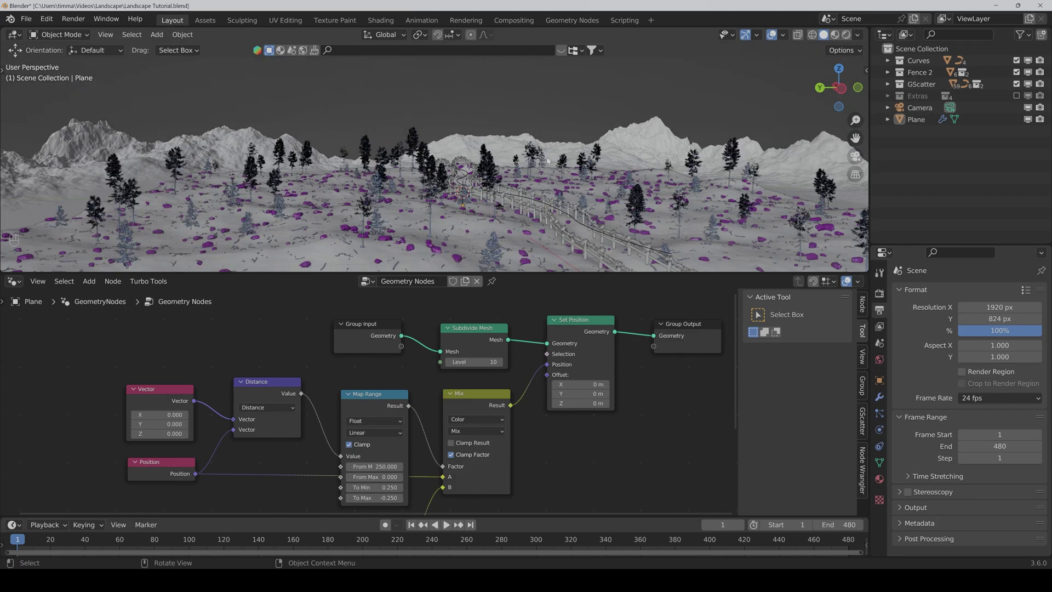
pyautogui.moveTo(309, 169); pyautogui.dragTo(323, 183, button='middle')
pyautogui.scroll(3, 323, 183)
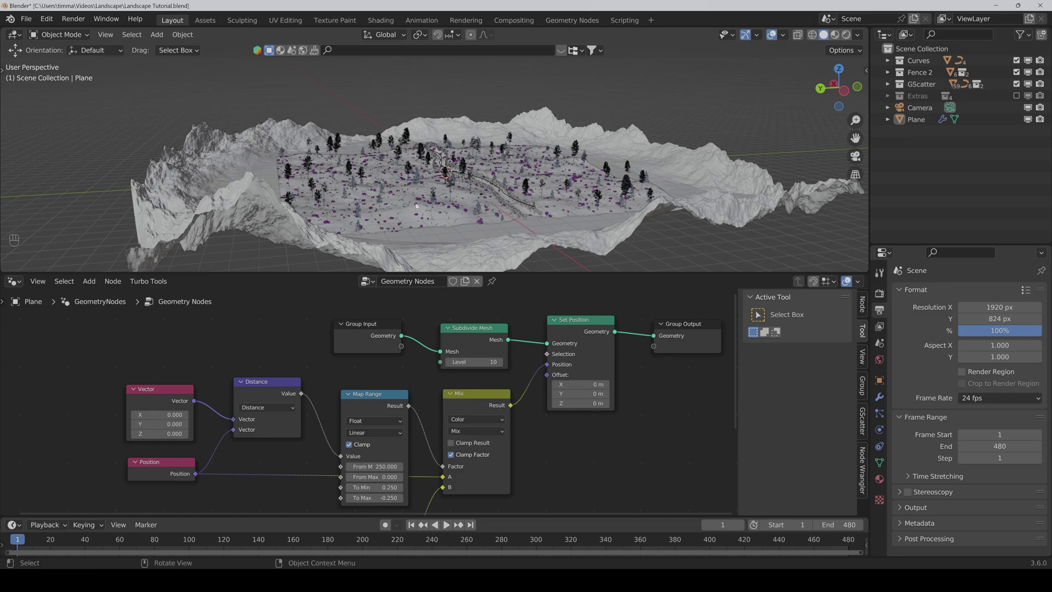
pyautogui.moveTo(417, 378); pyautogui.dragTo(436, 331, button='middle')
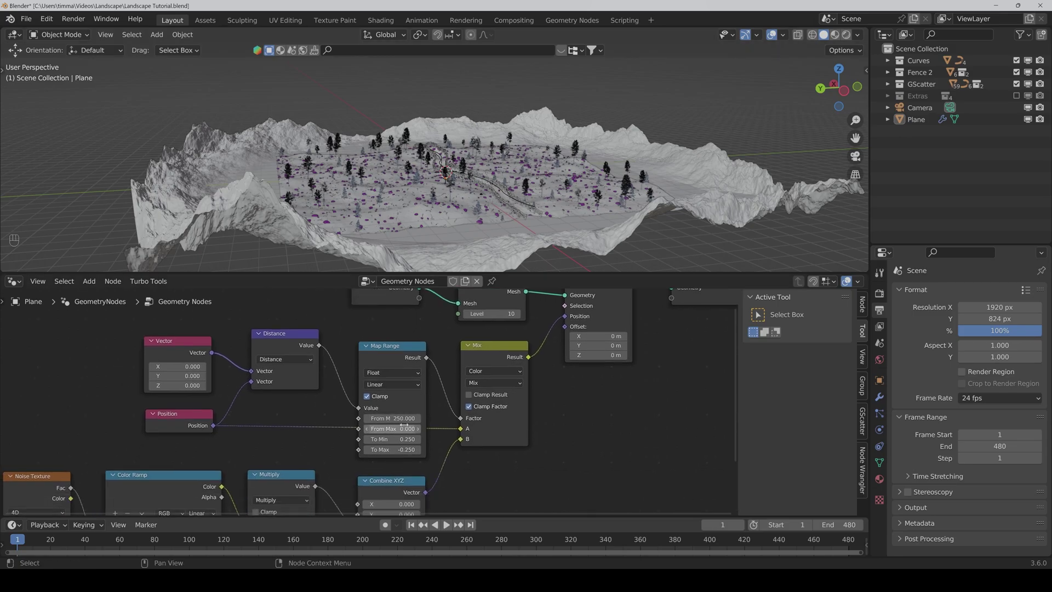
pyautogui.scroll(2, 182, 179)
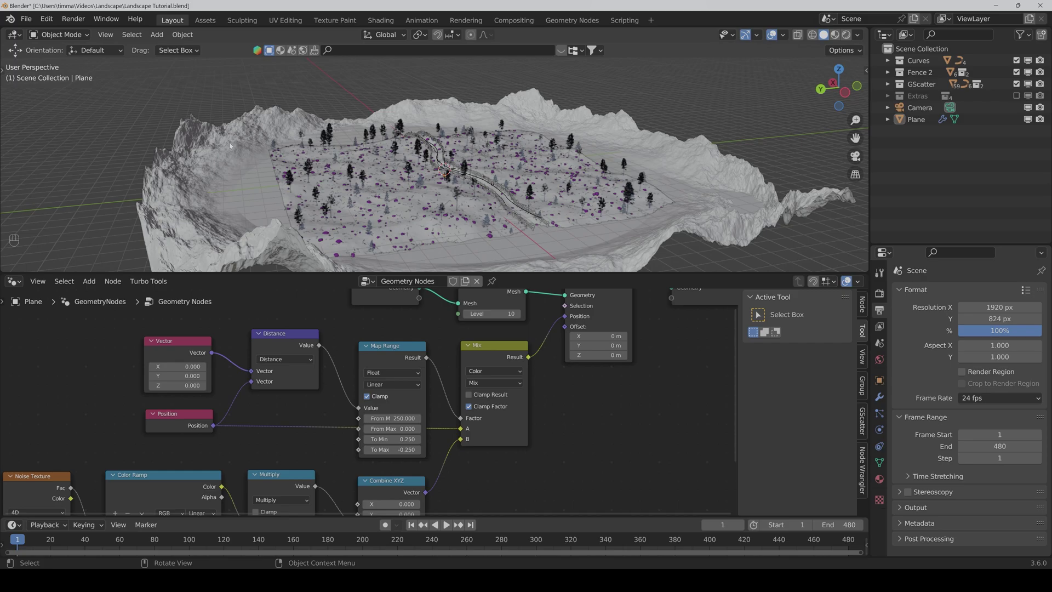
# Rename the geometry node group and the Plane object to Mountains
pyautogui.click(408, 281)
pyautogui.write('Mountains')
pyautogui.press('Return')
pyautogui.click(914, 121)
pyautogui.doubleClick(914, 121)
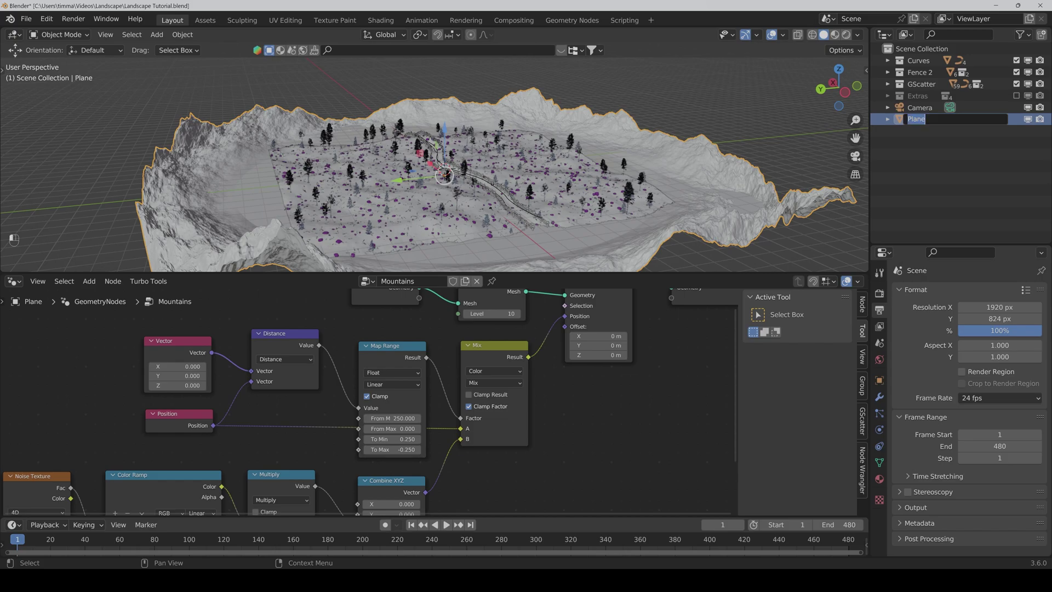
pyautogui.write('Mountains')
pyautogui.press('Return')
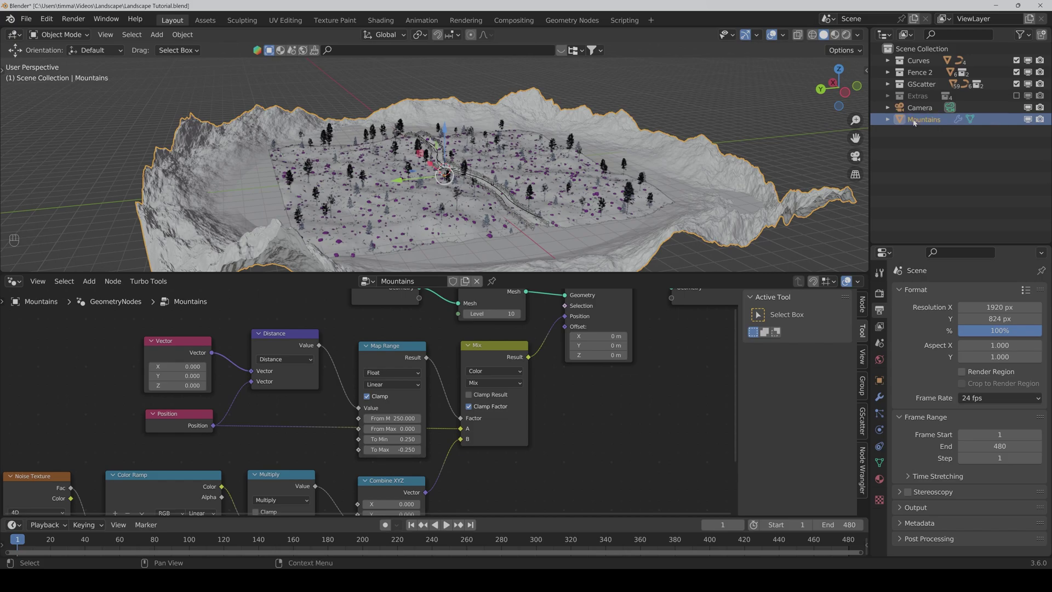
# Create a new collection named Mountains and move the Mountains object into it
pyautogui.click(922, 49)
pyautogui.rightClick(923, 50)
pyautogui.click(922, 49)
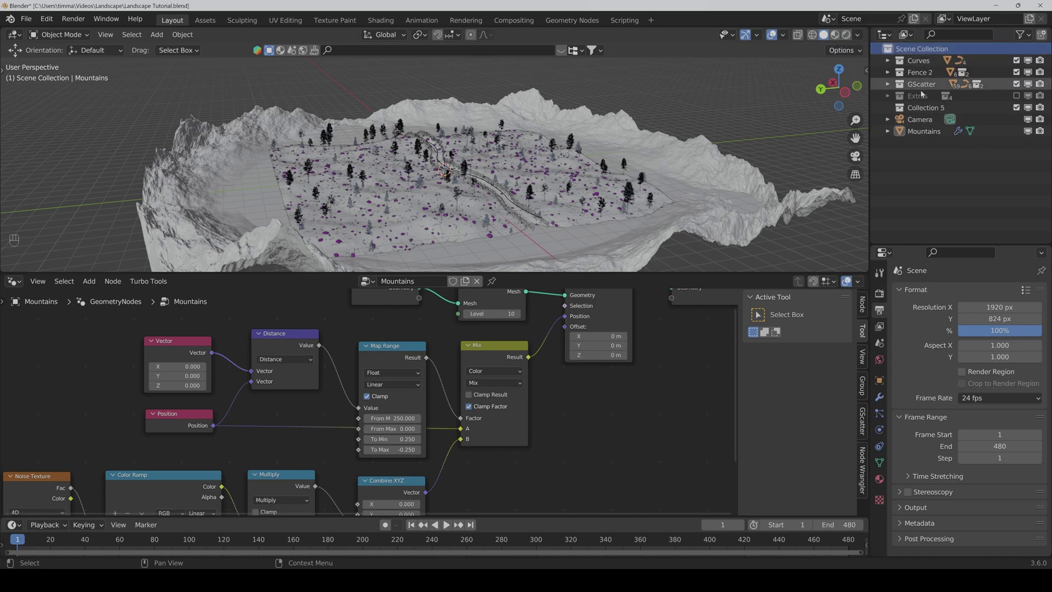
pyautogui.doubleClick(926, 107)
pyautogui.write('Mountains')
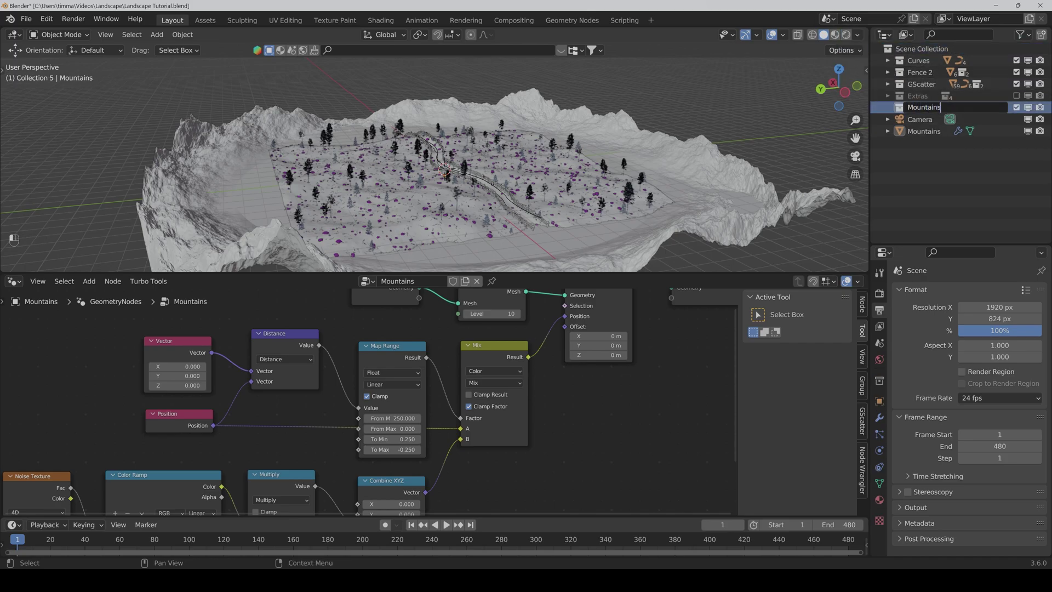
pyautogui.press('Return')
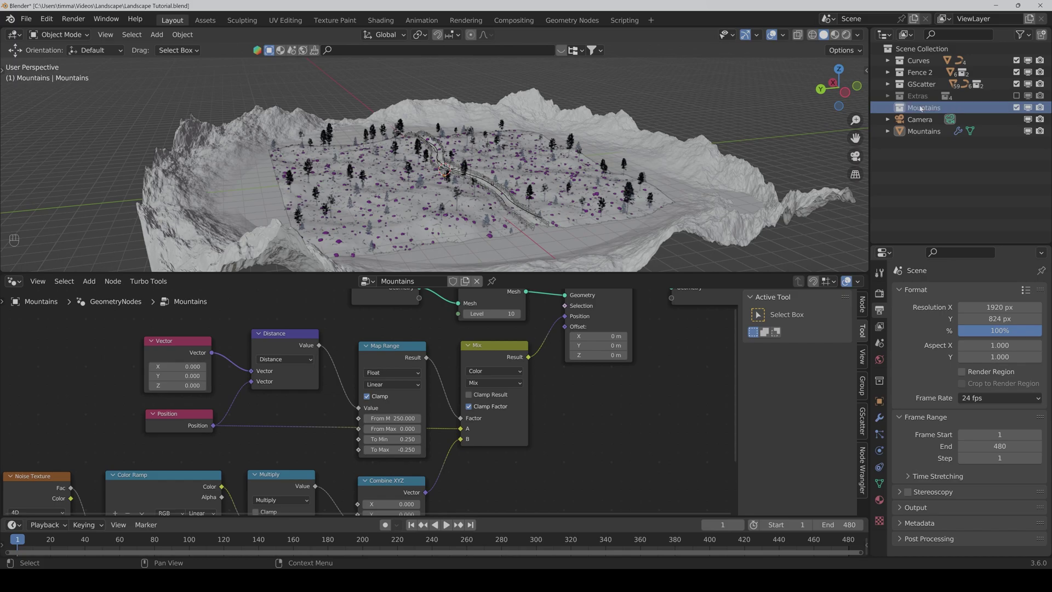
pyautogui.moveTo(917, 135); pyautogui.dragTo(925, 108)
pyautogui.click(888, 108)
pyautogui.click(888, 108)
pyautogui.click(922, 48)
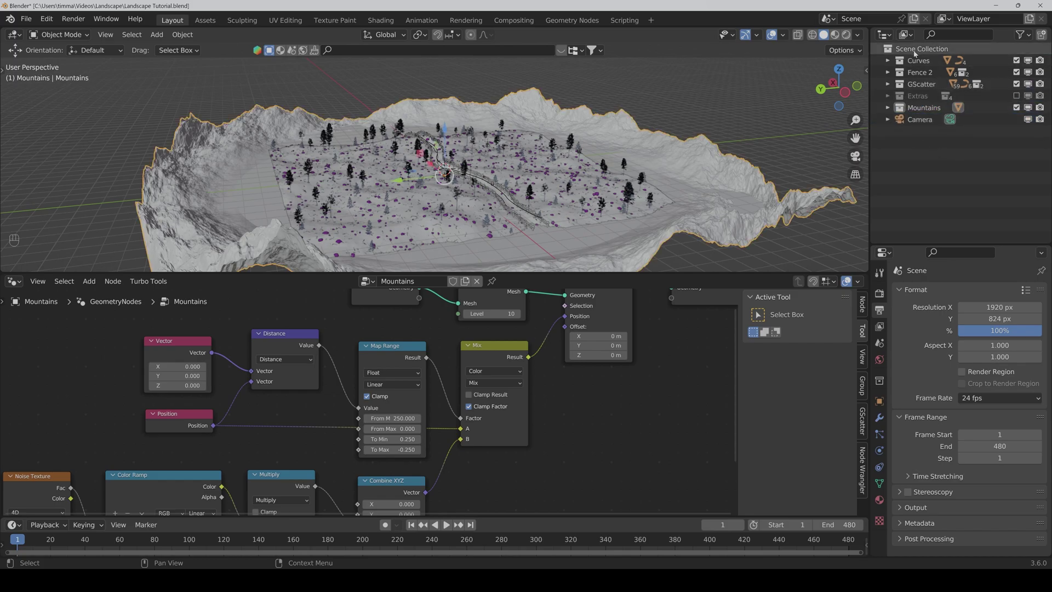
pyautogui.press('n')
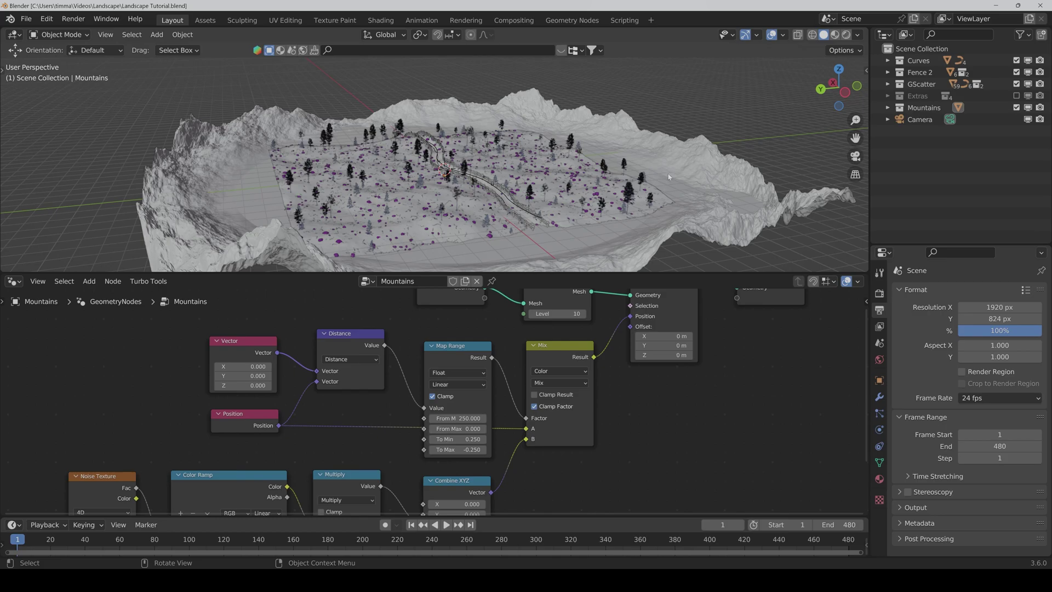
# Switch the viewport to Material Preview shading, then bring up Poly Haven's terrain textures page
pyautogui.click(835, 35)
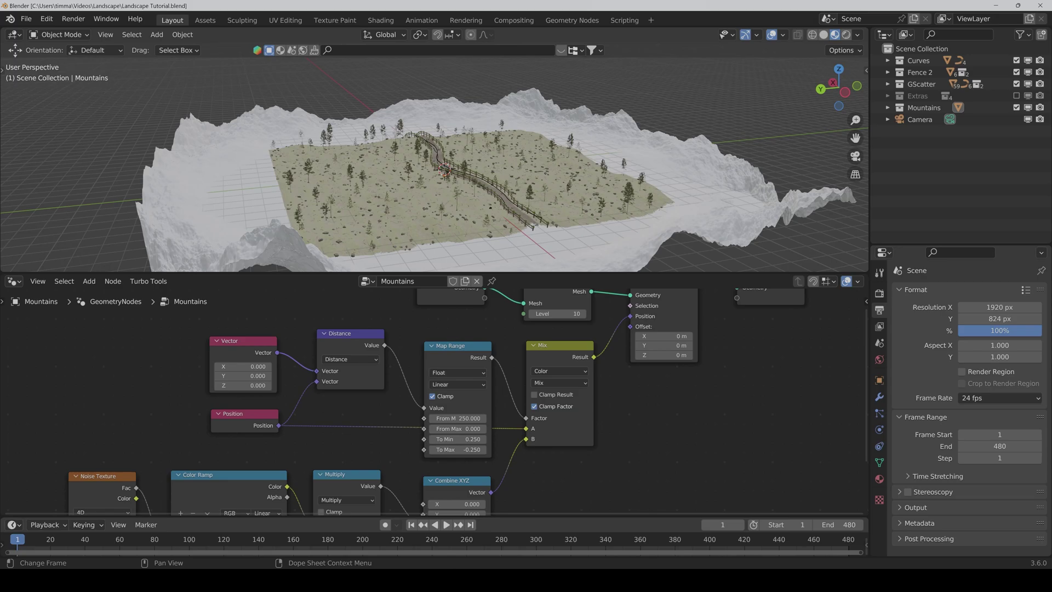
pyautogui.hotkey('alt', 'Tab')
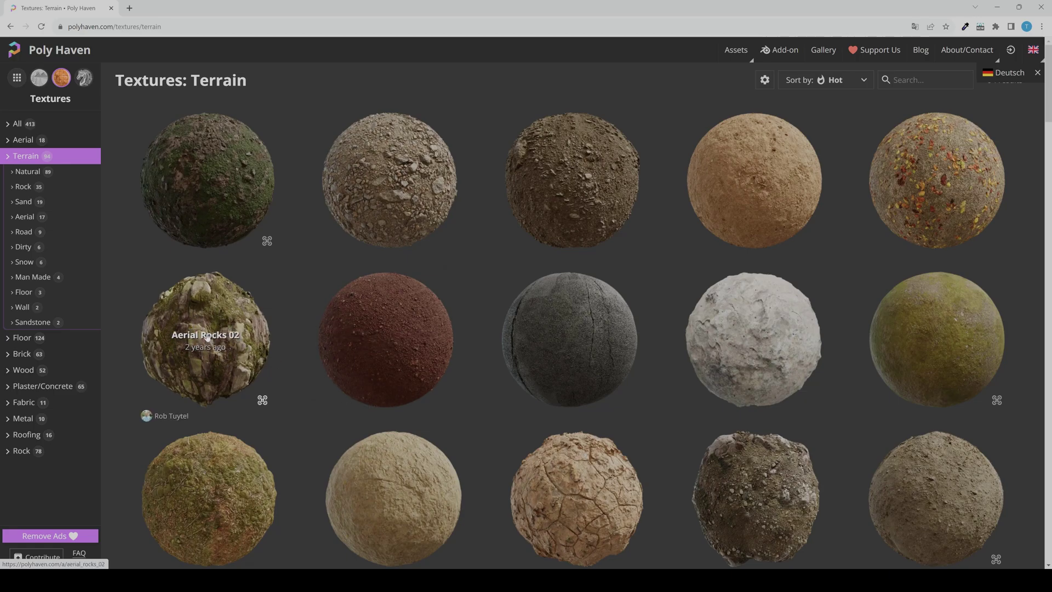
# Browse further down Poly Haven's terrain texture grid
pyautogui.scroll(-13, 485, 328)
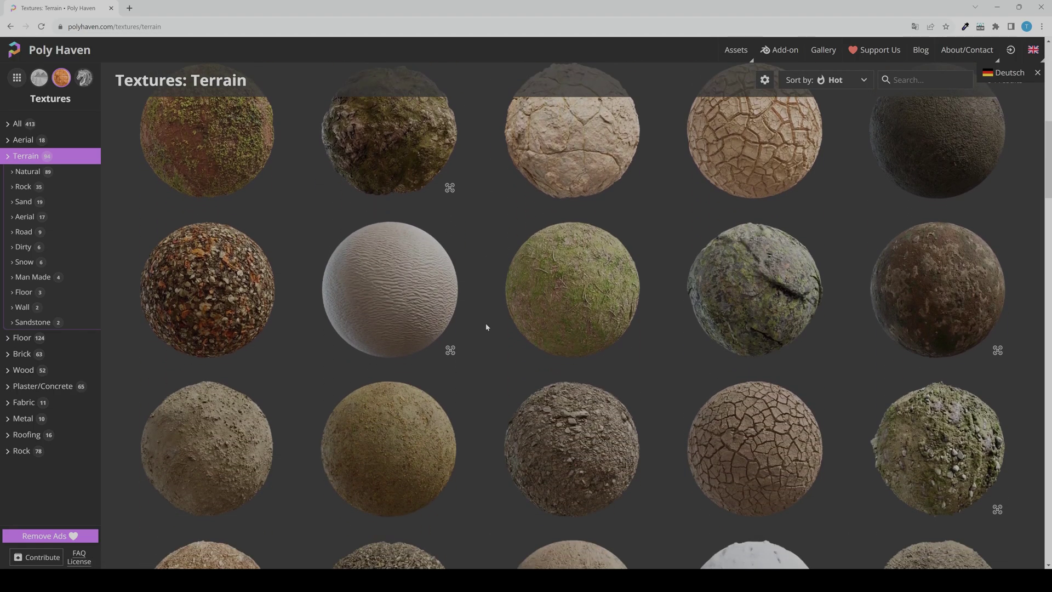
pyautogui.scroll(-2, 485, 327)
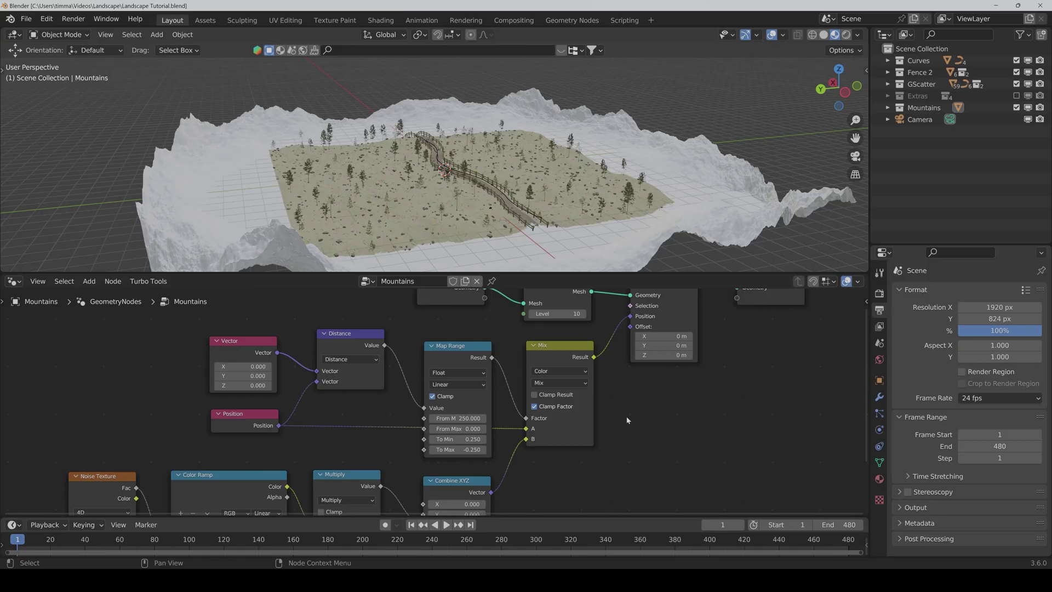
# Switch the node area to the Shader Editor, add a new material, and name it Mountains
pyautogui.click(14, 281)
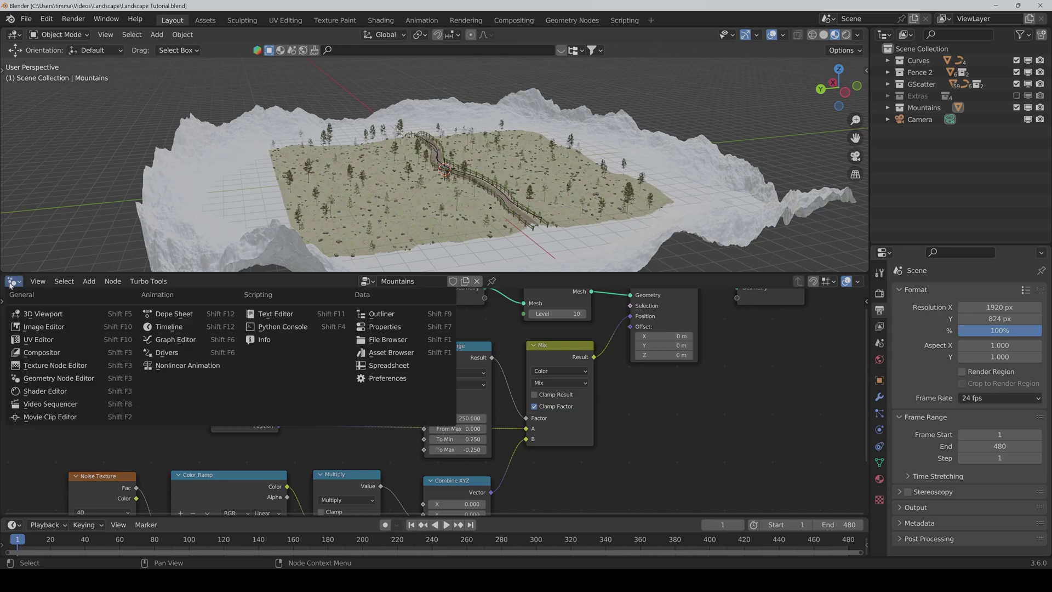
pyautogui.click(50, 394)
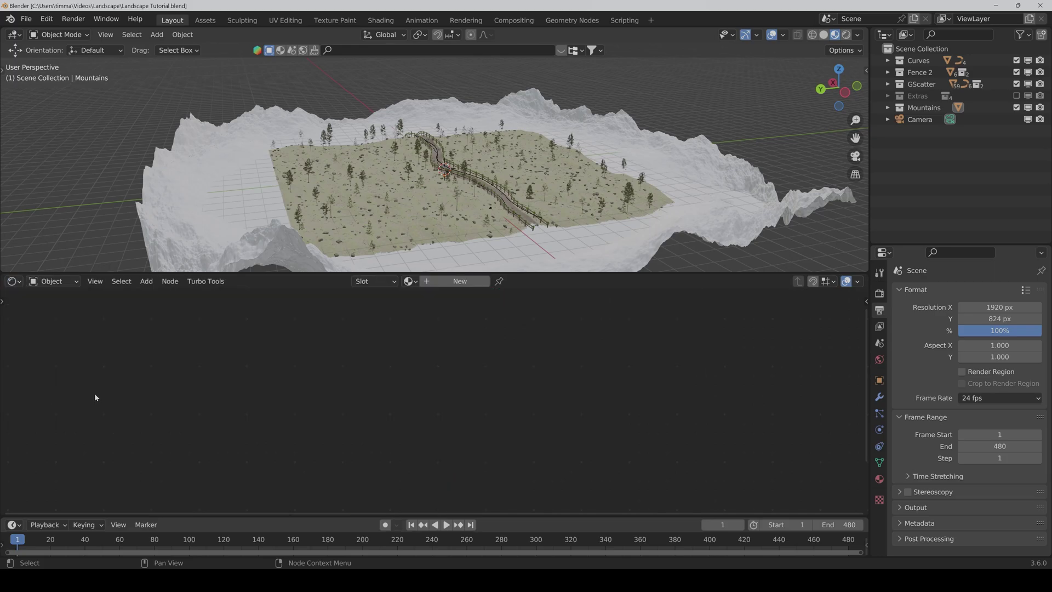
pyautogui.click(446, 283)
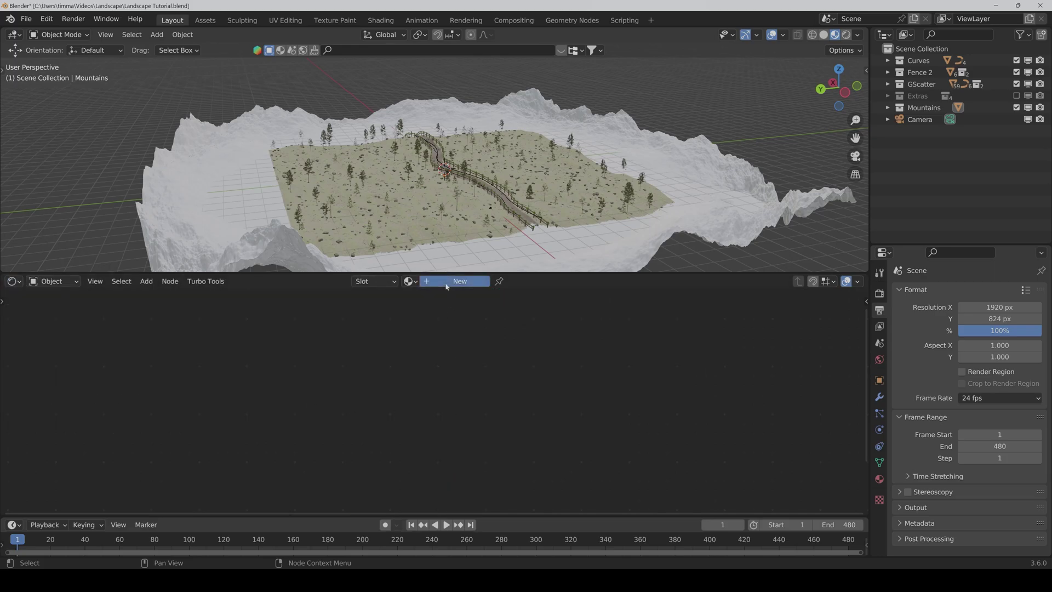
pyautogui.click(446, 282)
pyautogui.doubleClick(445, 282)
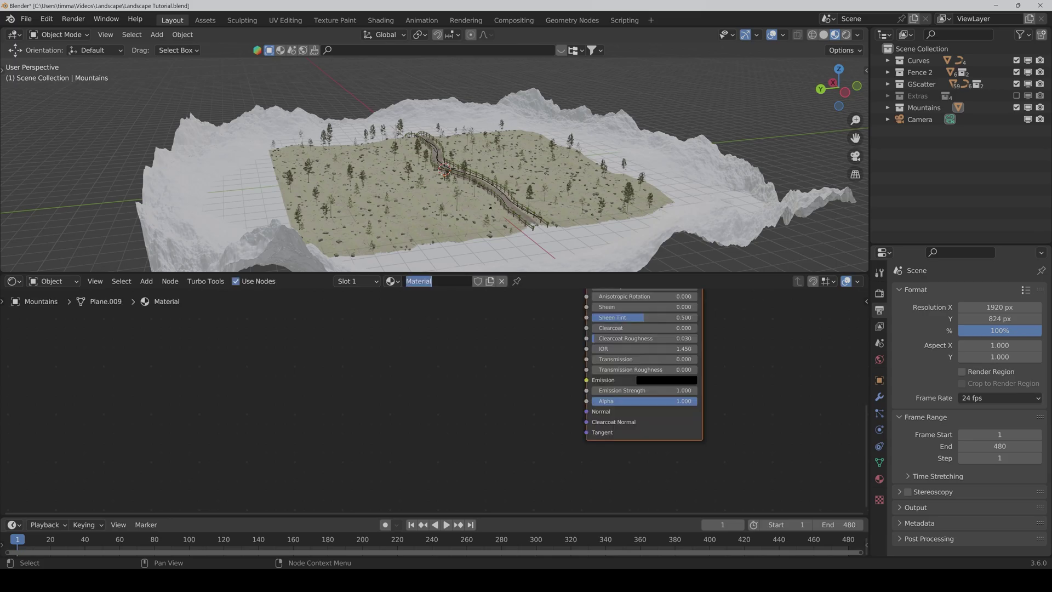
pyautogui.write('Mountains')
# Confirm the material name Mountains and frame all its nodes
pyautogui.press('Return')
pyautogui.scroll(-1, 446, 366)
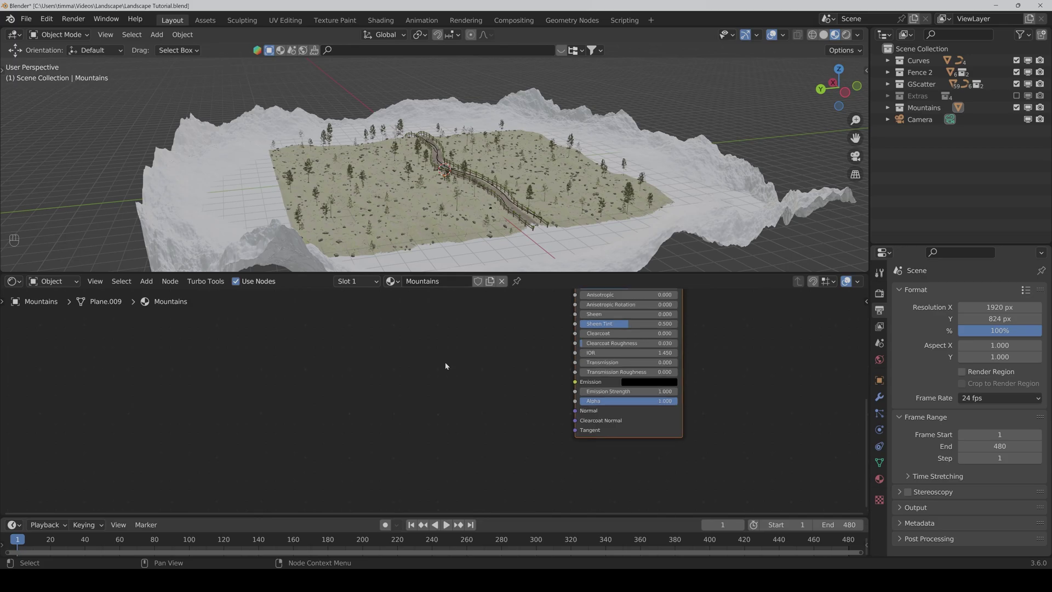
pyautogui.press('Home')
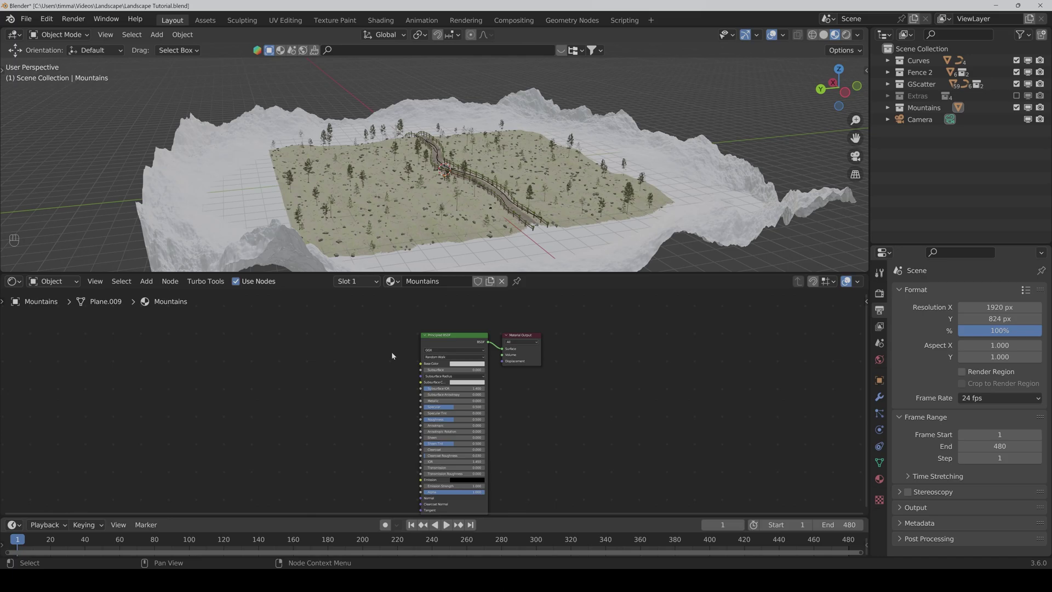
# Load the four aerial_rocks_02 textures into the Principled BSDF with Principled Texture Setup
pyautogui.click(450, 340)
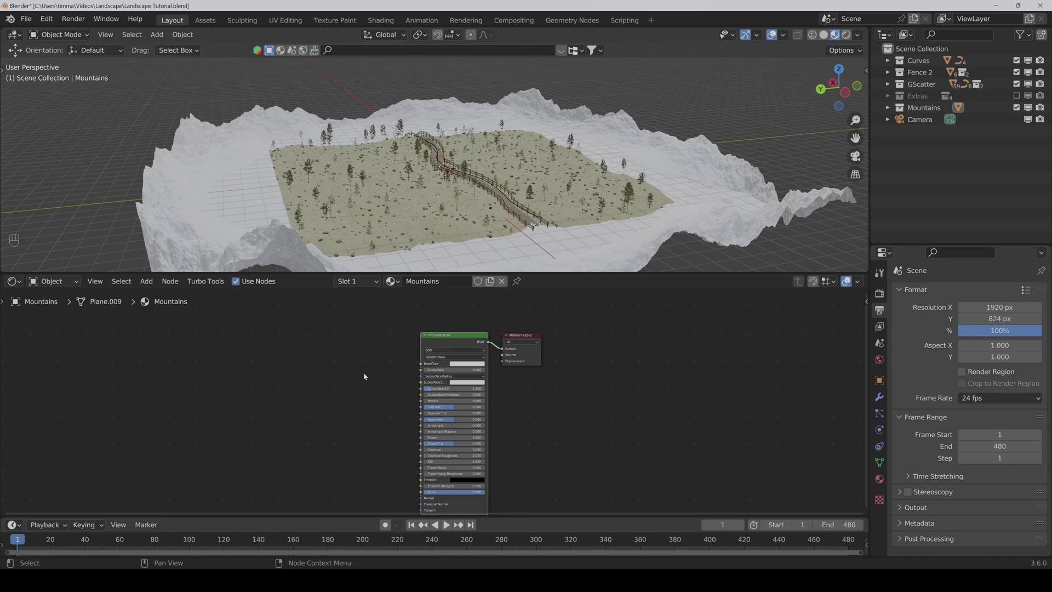
pyautogui.hotkey('shift', 'ctrl')
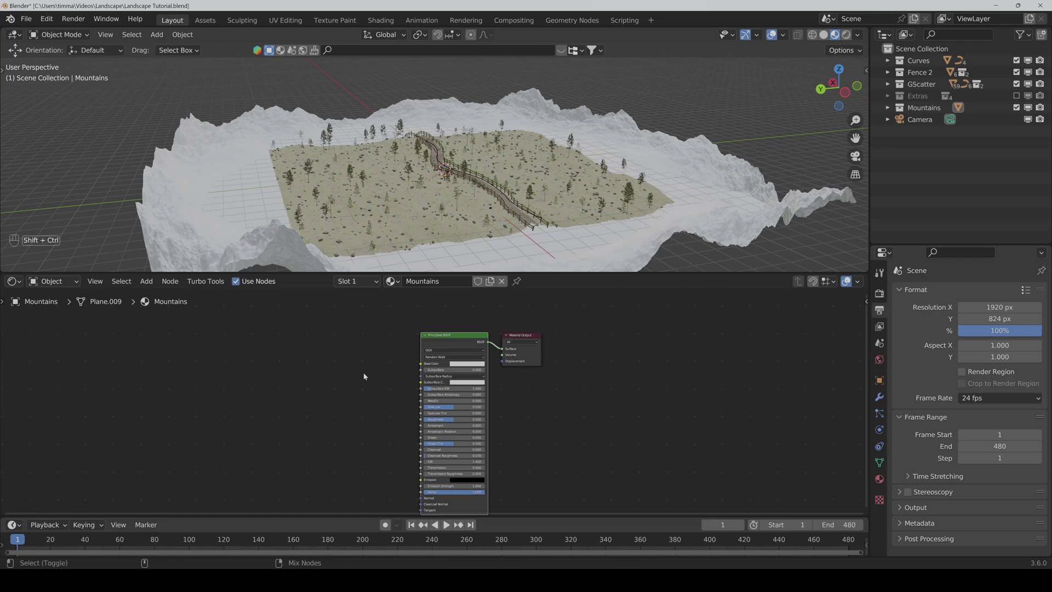
pyautogui.hotkey('shift', 'ctrl', 't')
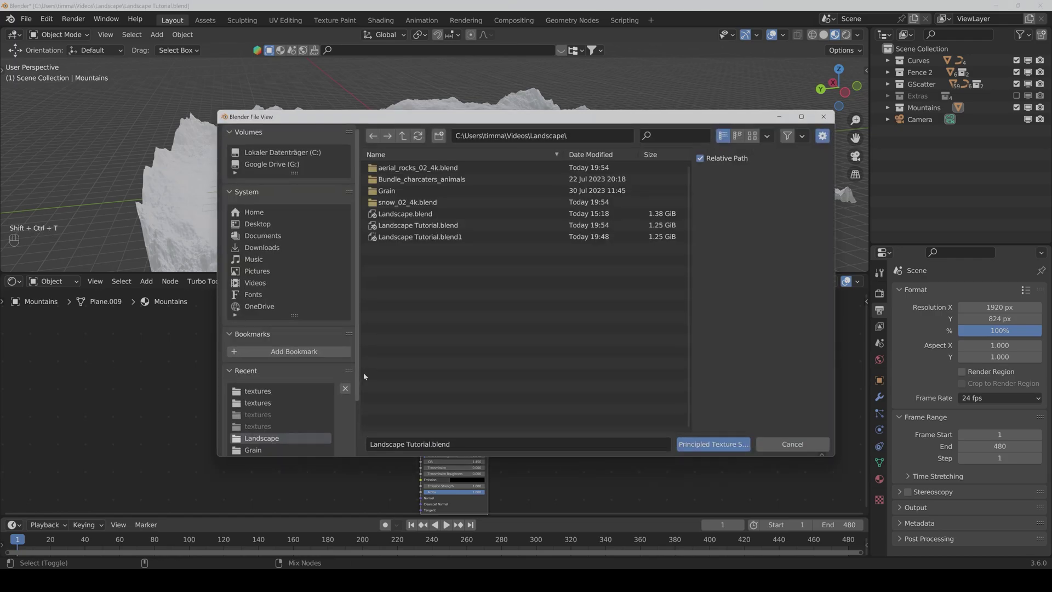
pyautogui.click(418, 168)
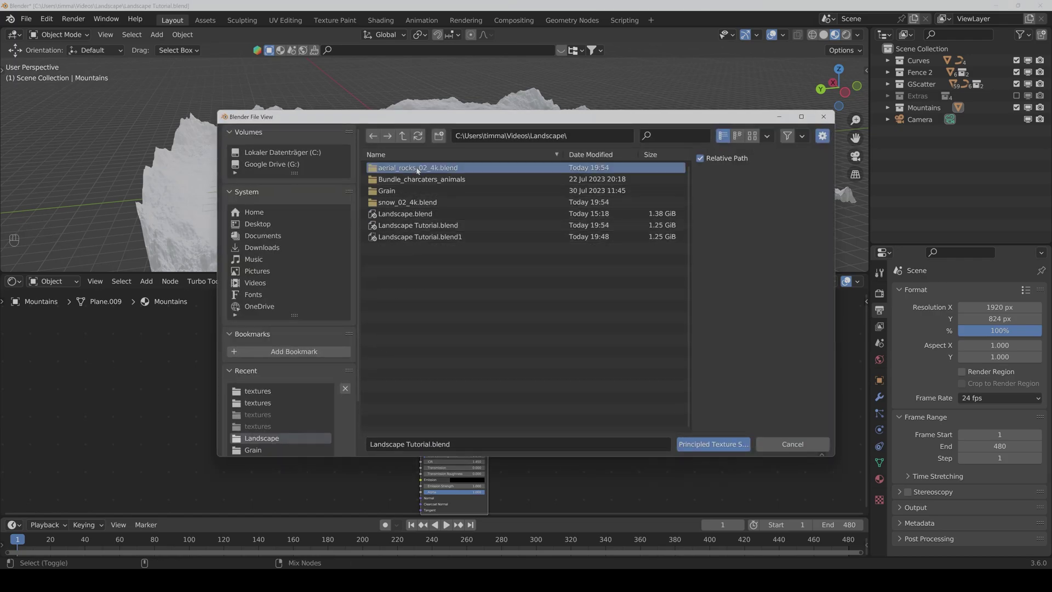
pyautogui.click(417, 168)
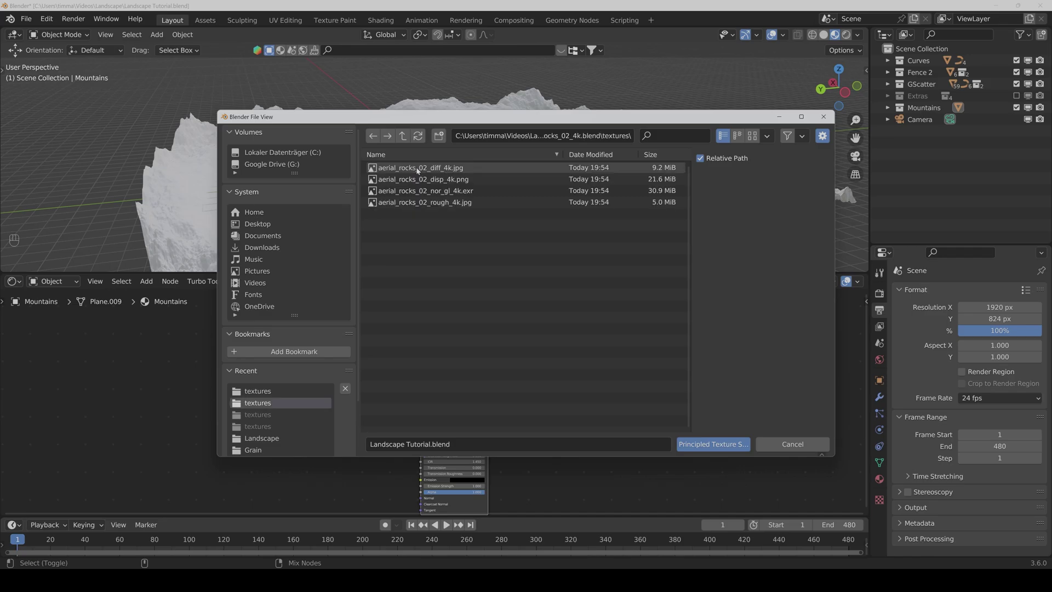
pyautogui.click(408, 168)
pyautogui.keyDown('shift'); pyautogui.click(403, 203); pyautogui.keyUp('shift')
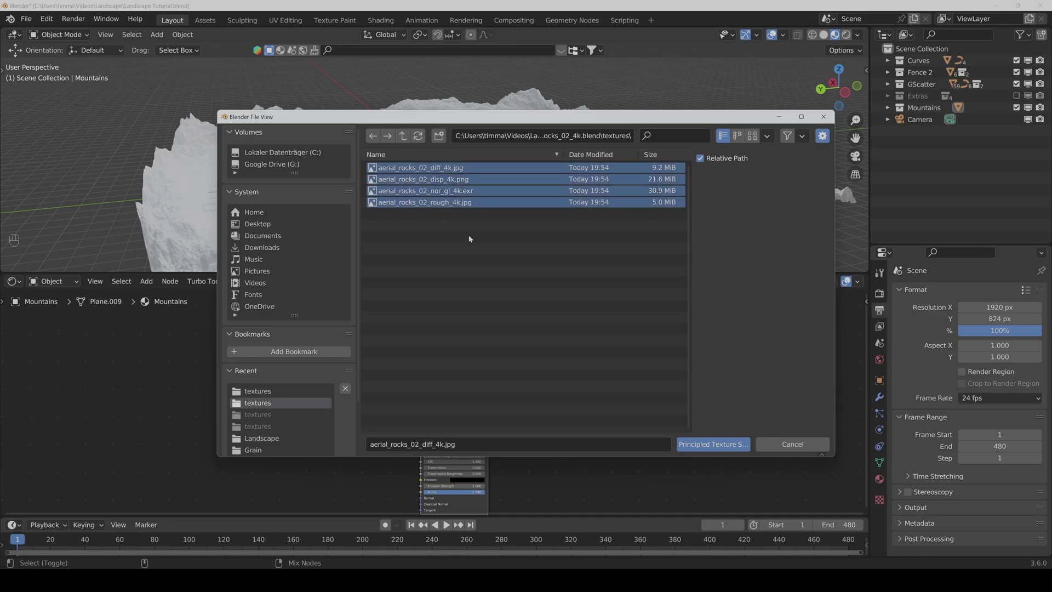
pyautogui.click(711, 444)
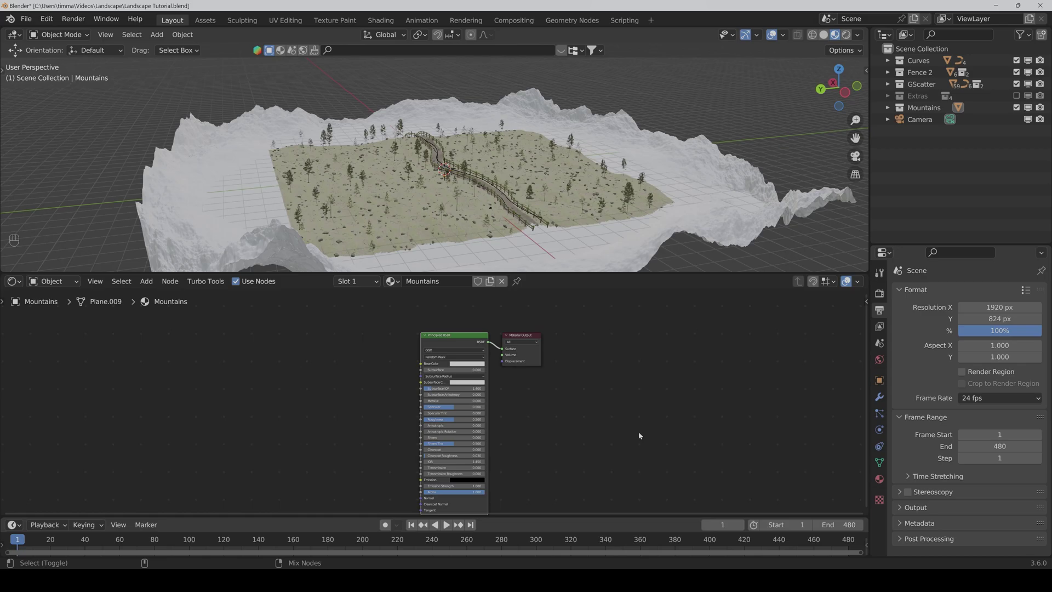
# Duplicate the Principled BSDF and place the copy below the rock setup
pyautogui.scroll(-5, 632, 451)
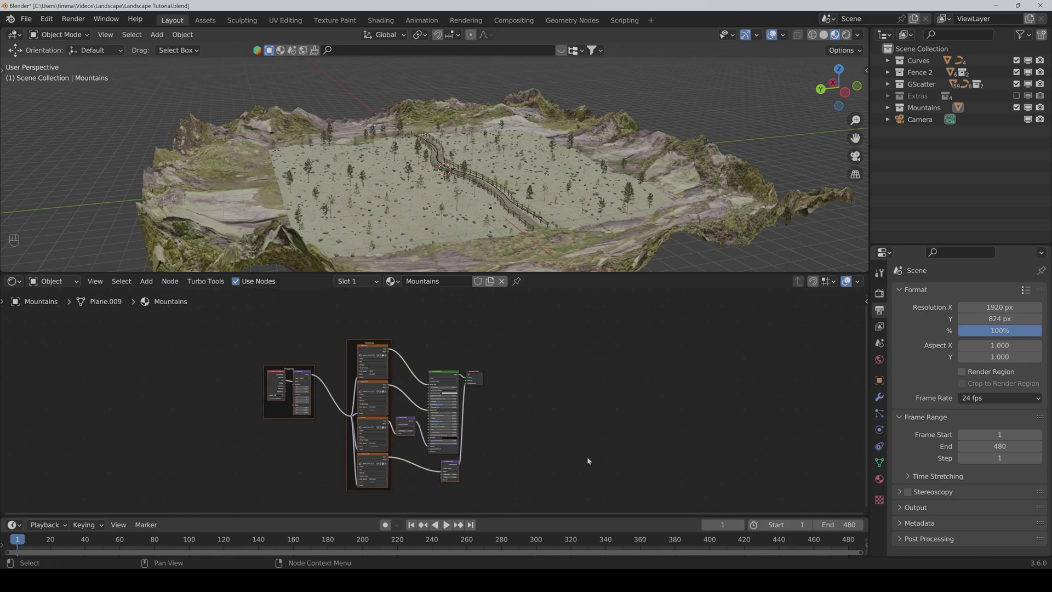
pyautogui.click(525, 366)
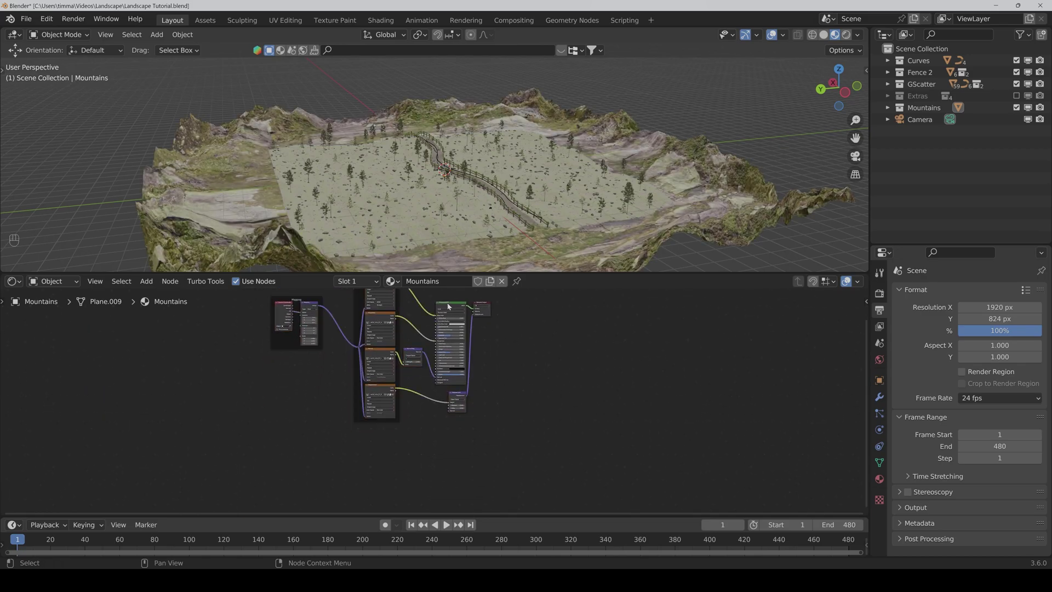
pyautogui.click(449, 306)
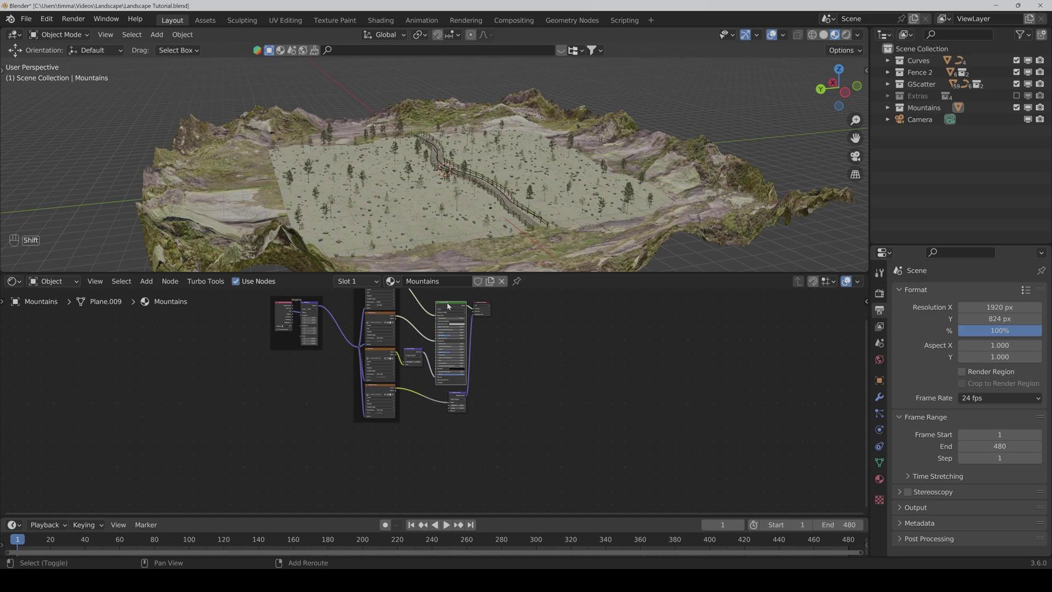
pyautogui.hotkey('shift', 'd')
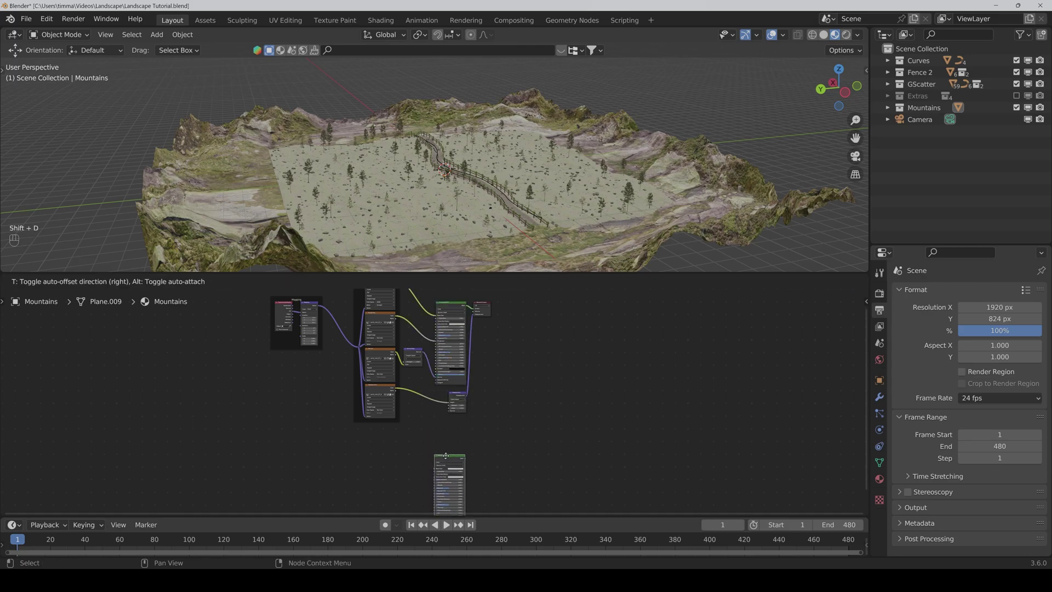
pyautogui.click(447, 452)
pyautogui.scroll(2, 495, 469)
pyautogui.scroll(1, 494, 469)
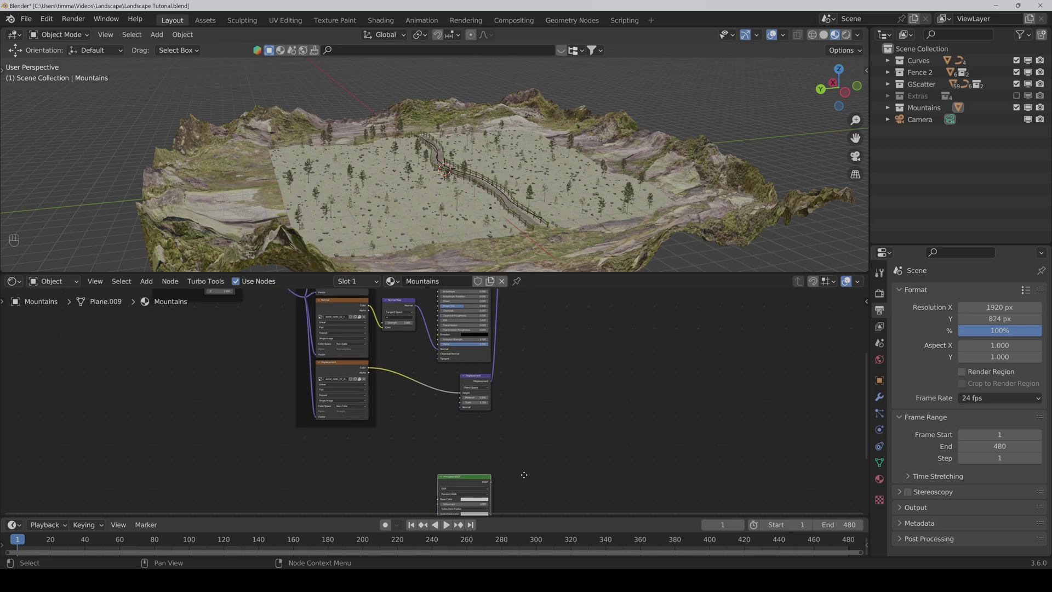
pyautogui.moveTo(494, 469); pyautogui.dragTo(511, 403, button='middle')
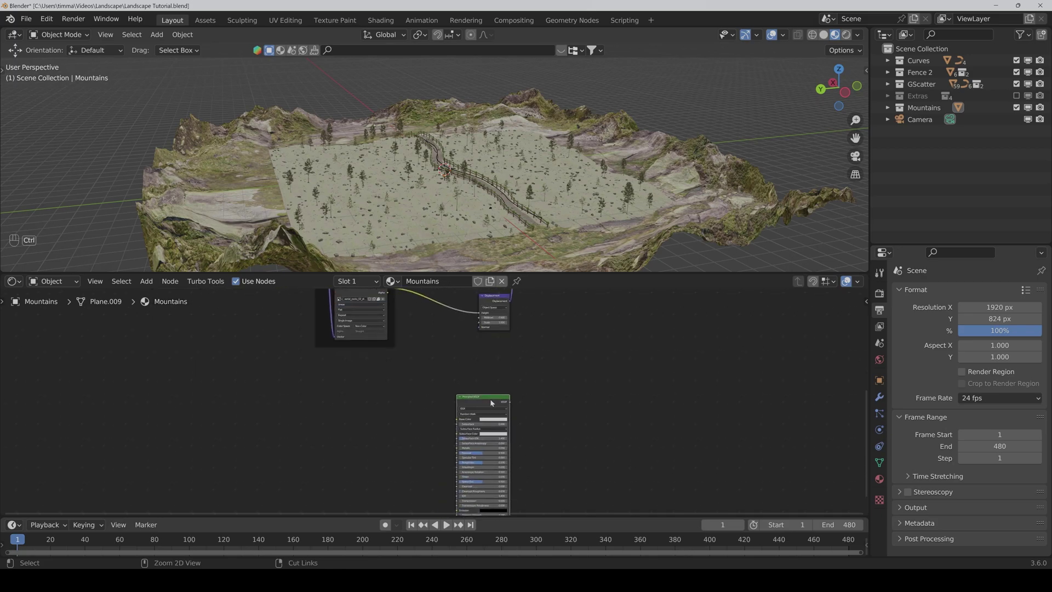
# Load all five snow_02_4k textures into the copied Principled BSDF
pyautogui.hotkey('ctrl', 'shift', 't')
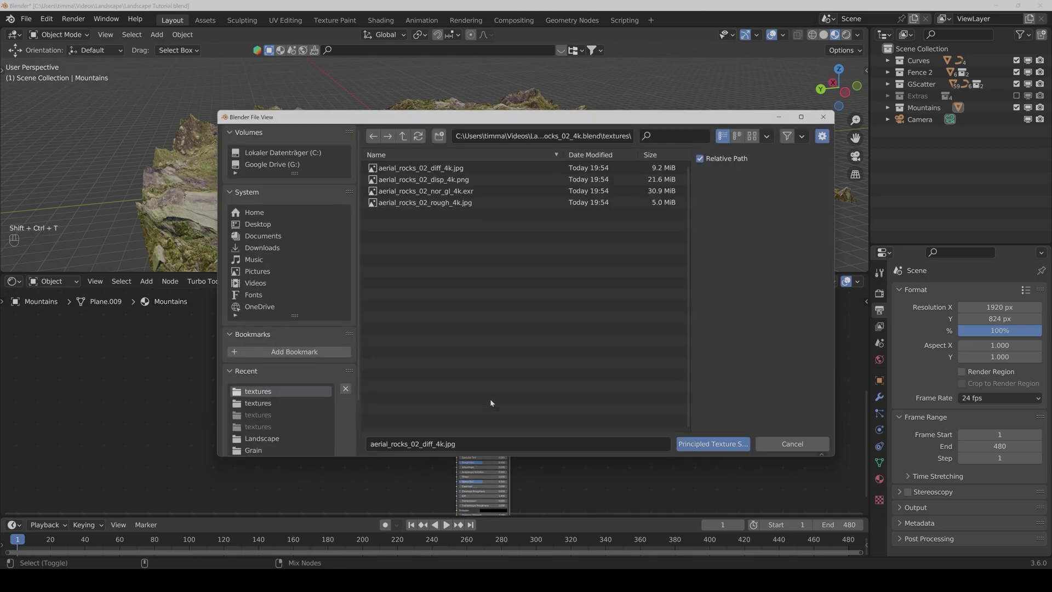
pyautogui.click(403, 136)
pyautogui.click(403, 135)
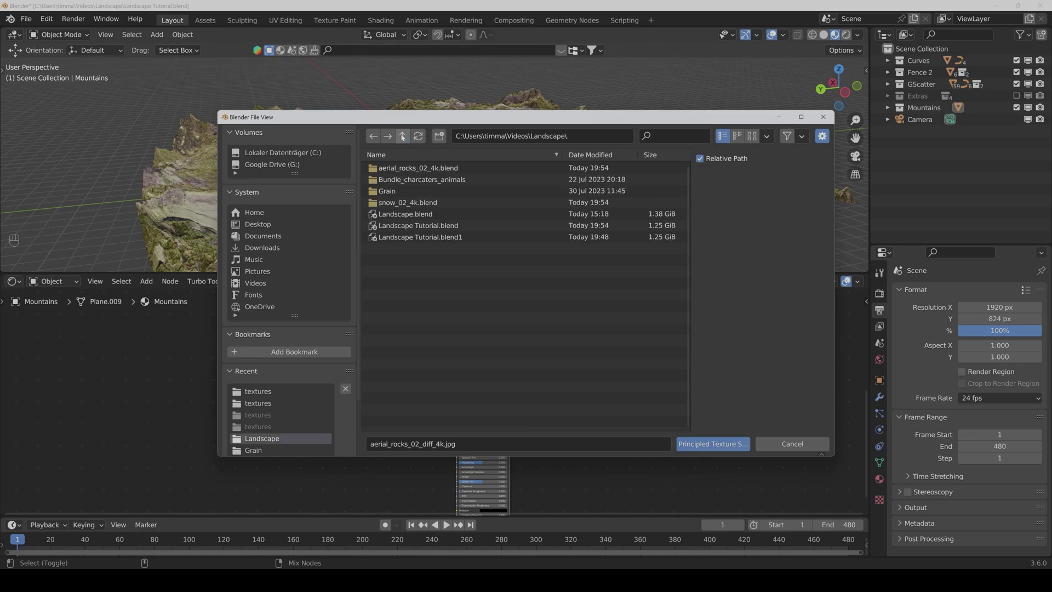
pyautogui.click(406, 202)
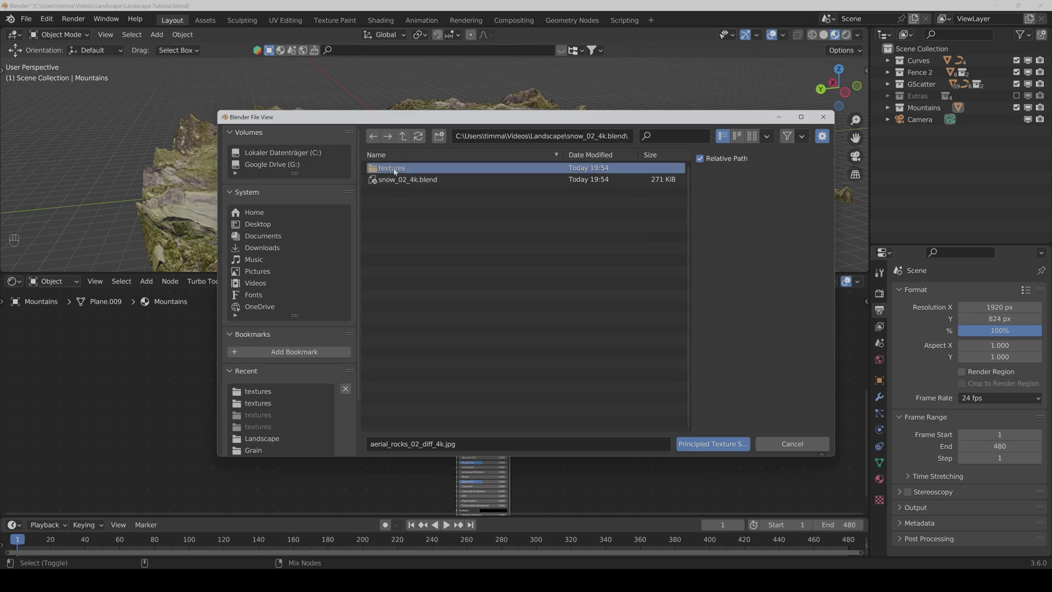
pyautogui.click(393, 168)
pyautogui.click(406, 168)
pyautogui.keyDown('shift'); pyautogui.click(391, 215); pyautogui.keyUp('shift')
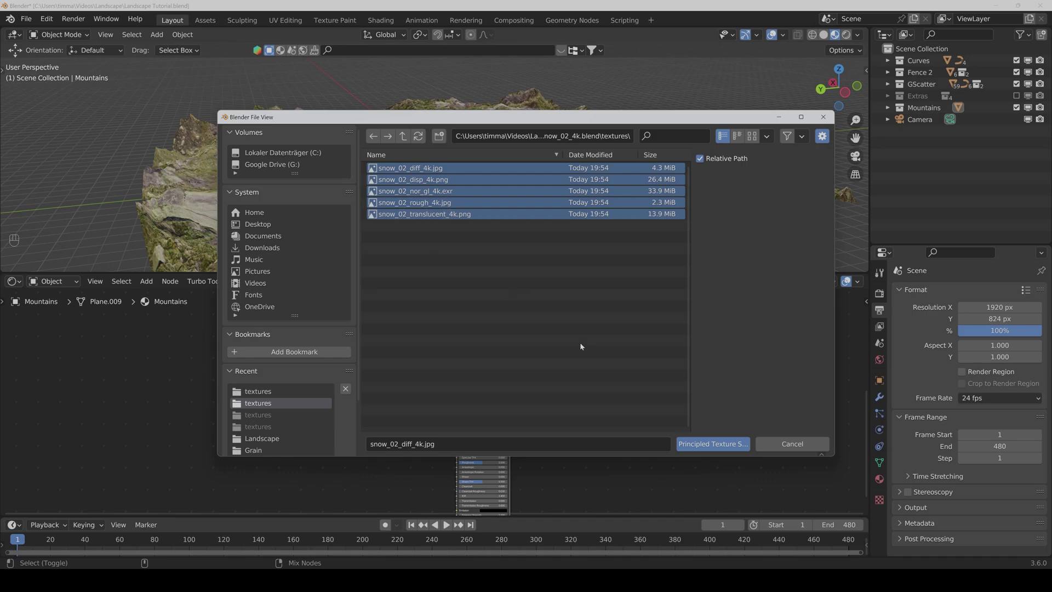
pyautogui.click(702, 444)
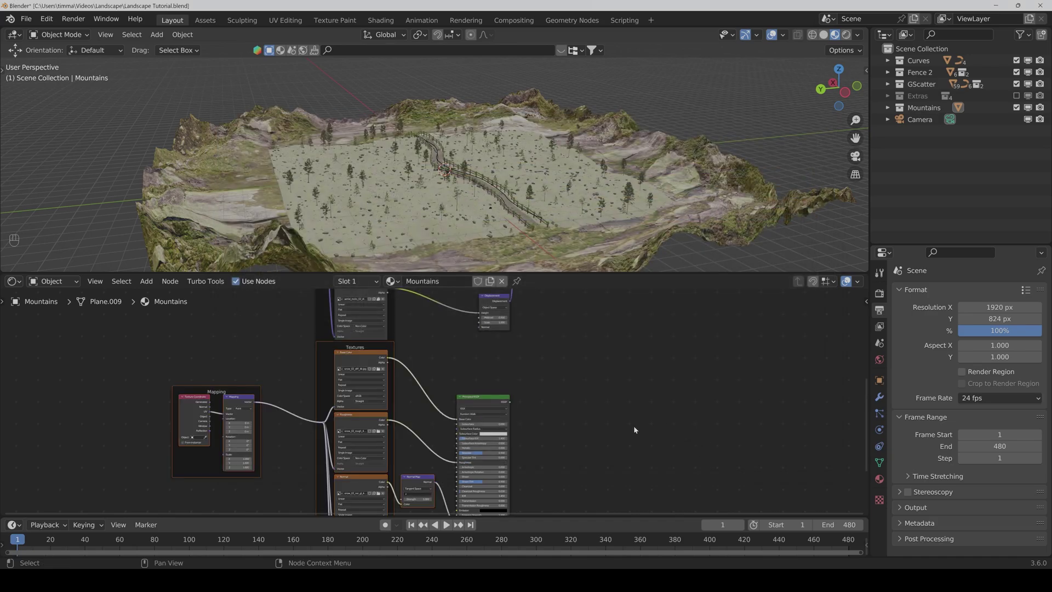
# Move the Mapping frame further down, restoring it after an accidental deletion
pyautogui.scroll(-2, 635, 430)
pyautogui.moveTo(213, 393); pyautogui.dragTo(534, 515)
pyautogui.moveTo(362, 364); pyautogui.dragTo(362, 376)
pyautogui.click(537, 416)
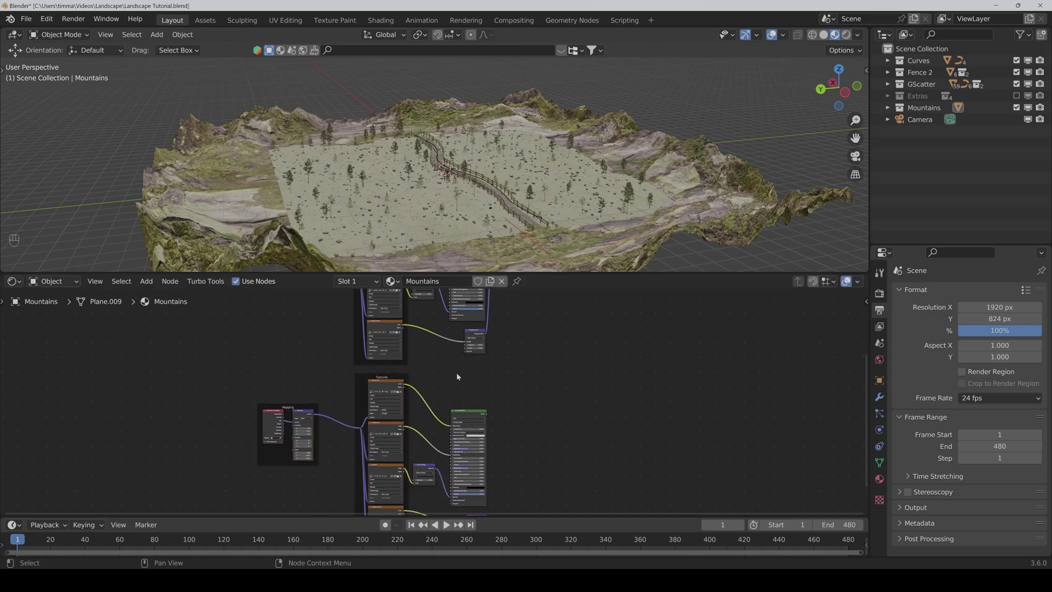
pyautogui.moveTo(457, 376); pyautogui.dragTo(477, 442, button='middle')
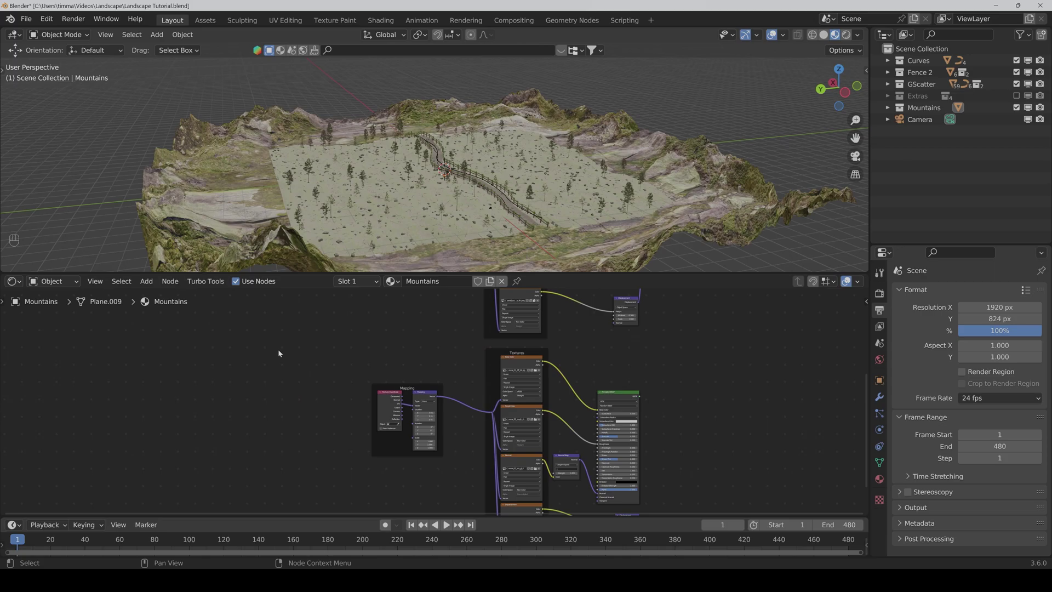
pyautogui.moveTo(279, 353); pyautogui.dragTo(446, 469)
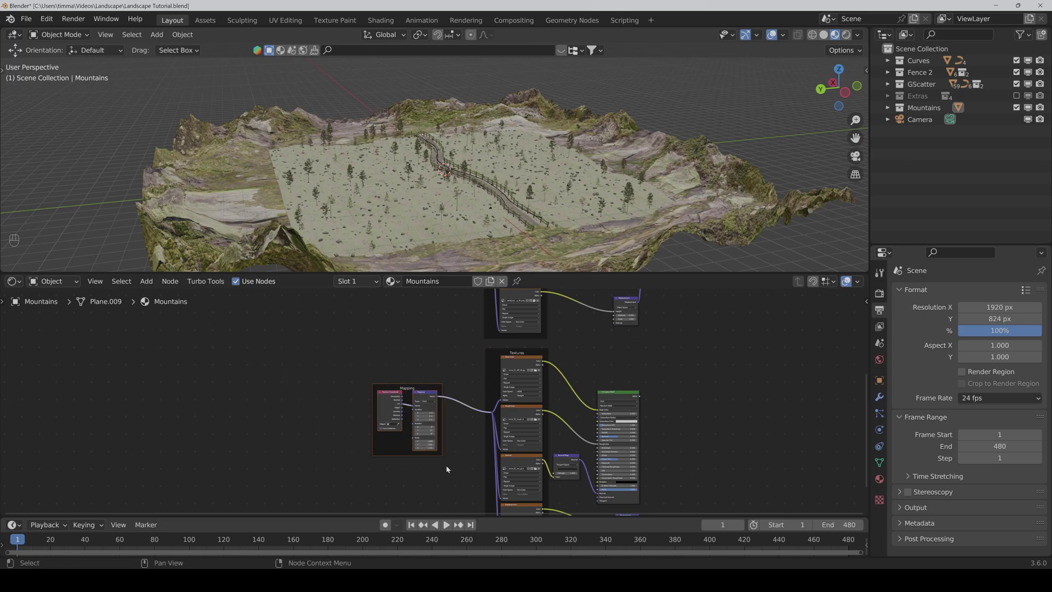
pyautogui.press('Delete')
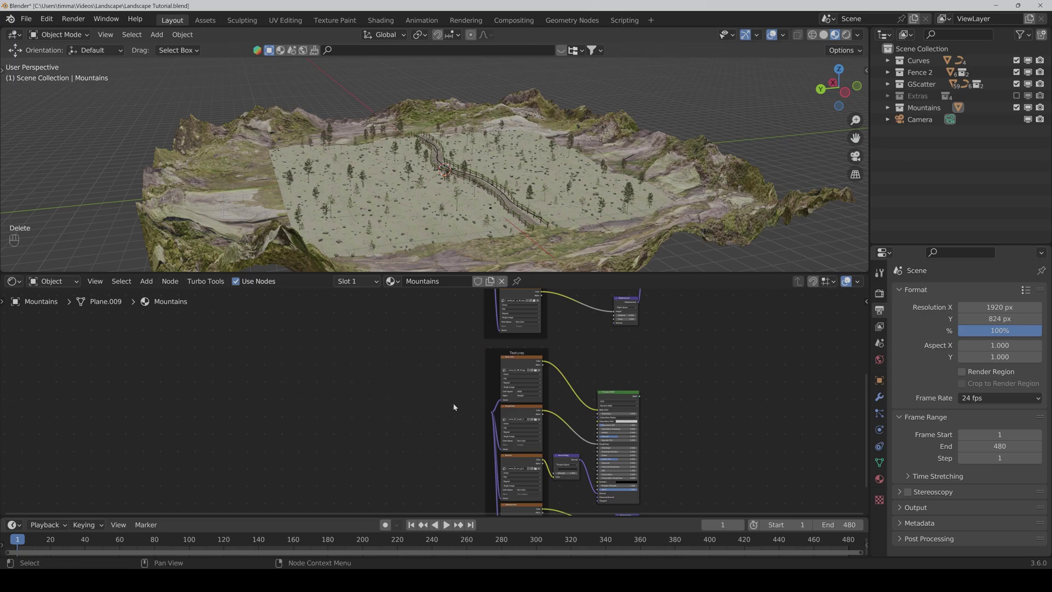
pyautogui.scroll(-2, 455, 384)
pyautogui.hotkey('ctrl', 'z')
pyautogui.moveTo(357, 317); pyautogui.dragTo(414, 372)
pyautogui.moveTo(405, 319); pyautogui.dragTo(397, 425)
pyautogui.scroll(2, 423, 379)
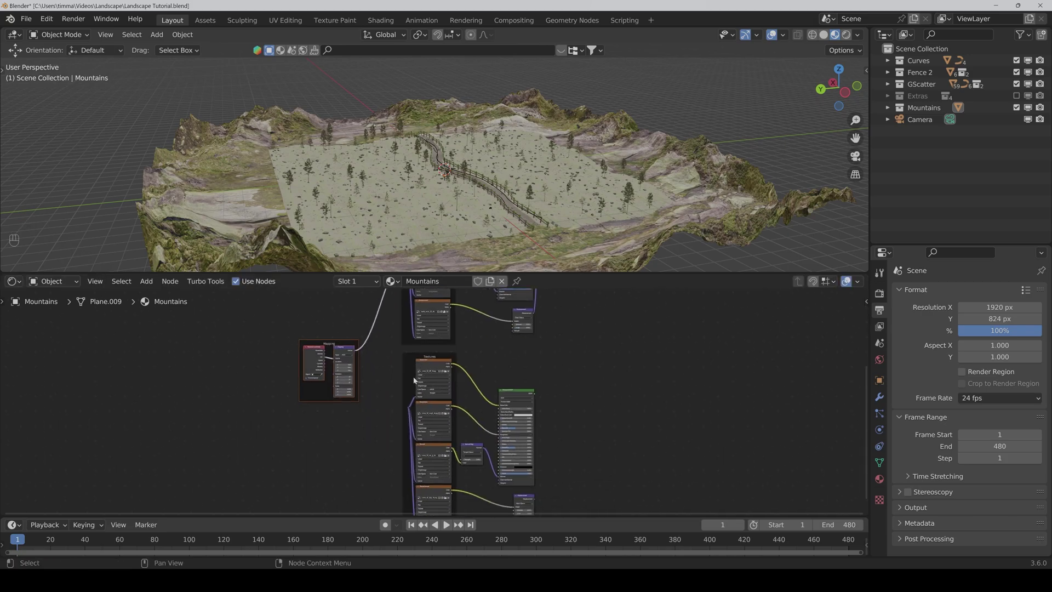
pyautogui.scroll(3, 371, 380)
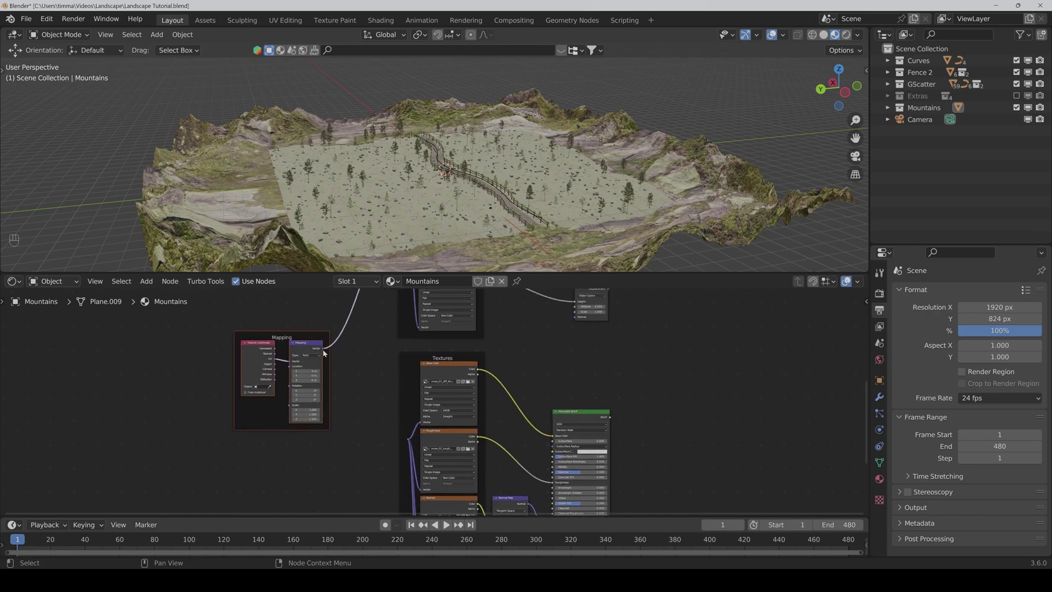
# Link the Mapping node's Vector output to the snow texture nodes' Vector inputs
pyautogui.moveTo(324, 350); pyautogui.dragTo(408, 438)
pyautogui.scroll(-2, 596, 363)
pyautogui.moveTo(619, 341); pyautogui.dragTo(547, 373, button='middle')
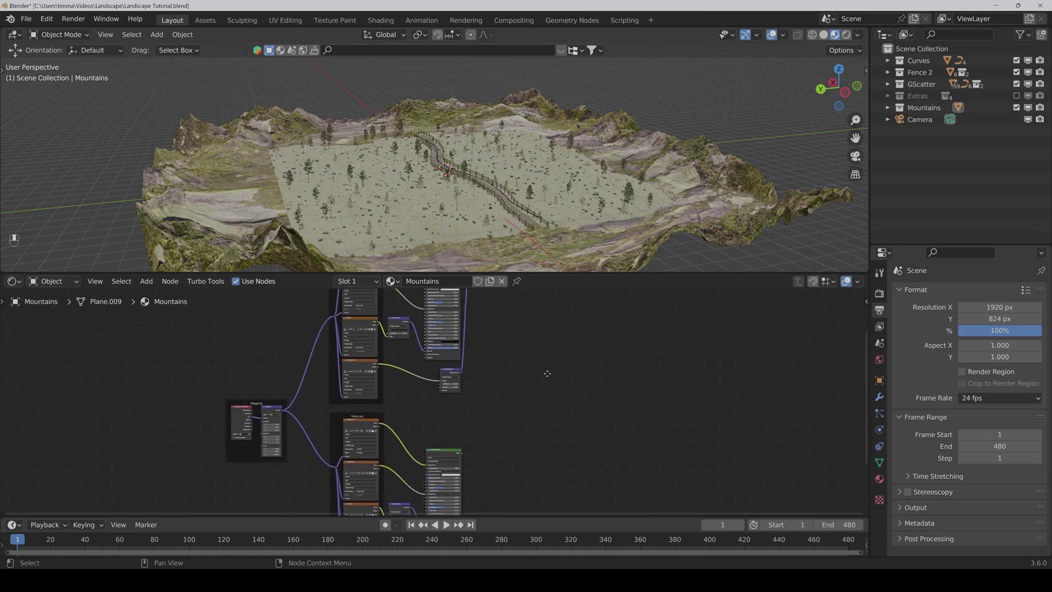
pyautogui.scroll(-2, 547, 373)
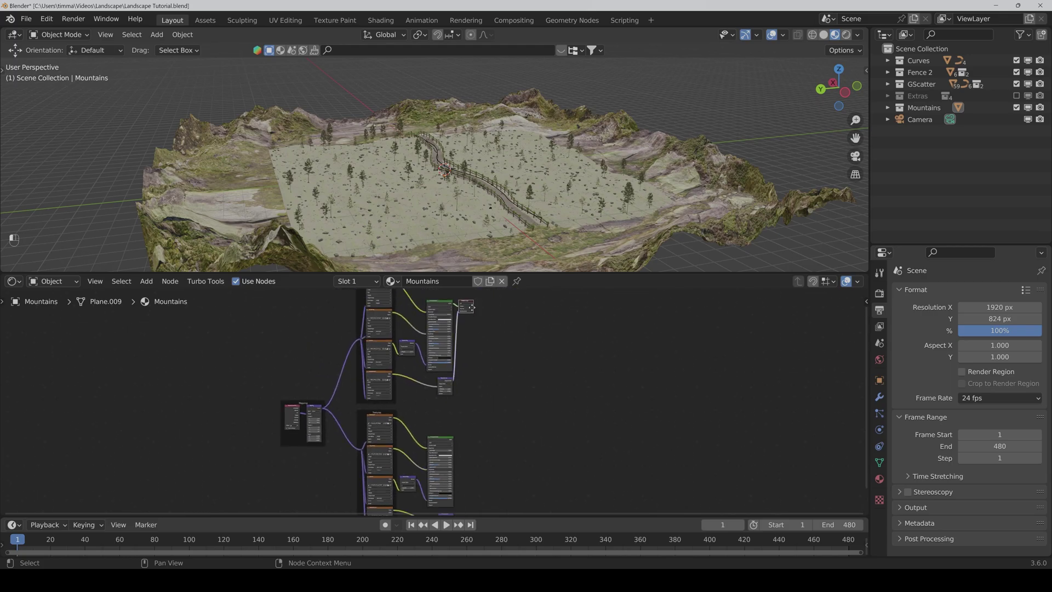
# Insert a Mix Shader on the output link and connect the snow BSDF into it
pyautogui.moveTo(466, 303); pyautogui.dragTo(517, 407)
pyautogui.scroll(3, 535, 456)
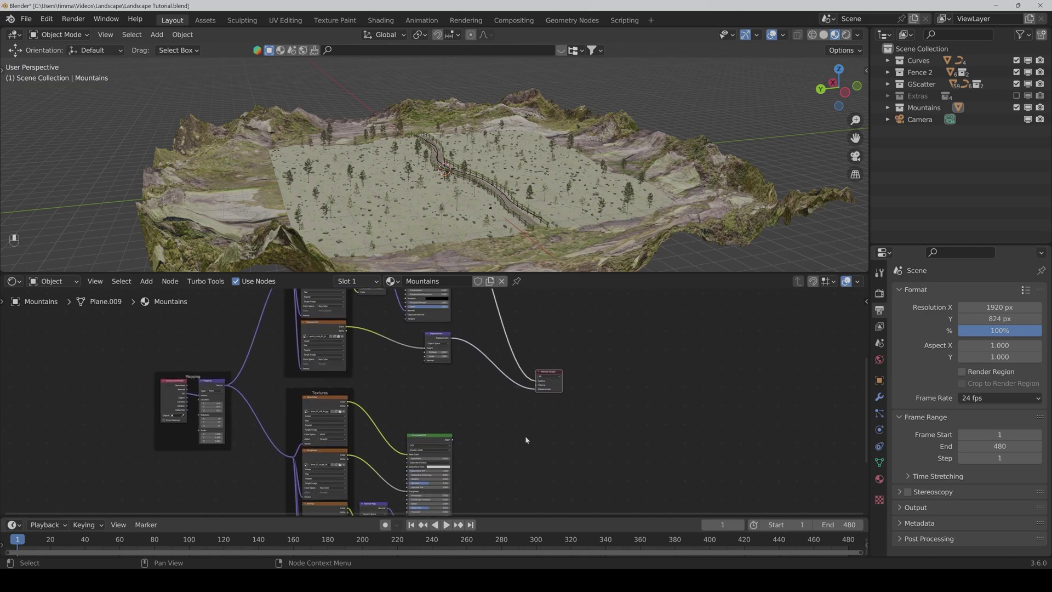
pyautogui.click(514, 406)
pyautogui.moveTo(586, 332); pyautogui.dragTo(574, 369, button='middle')
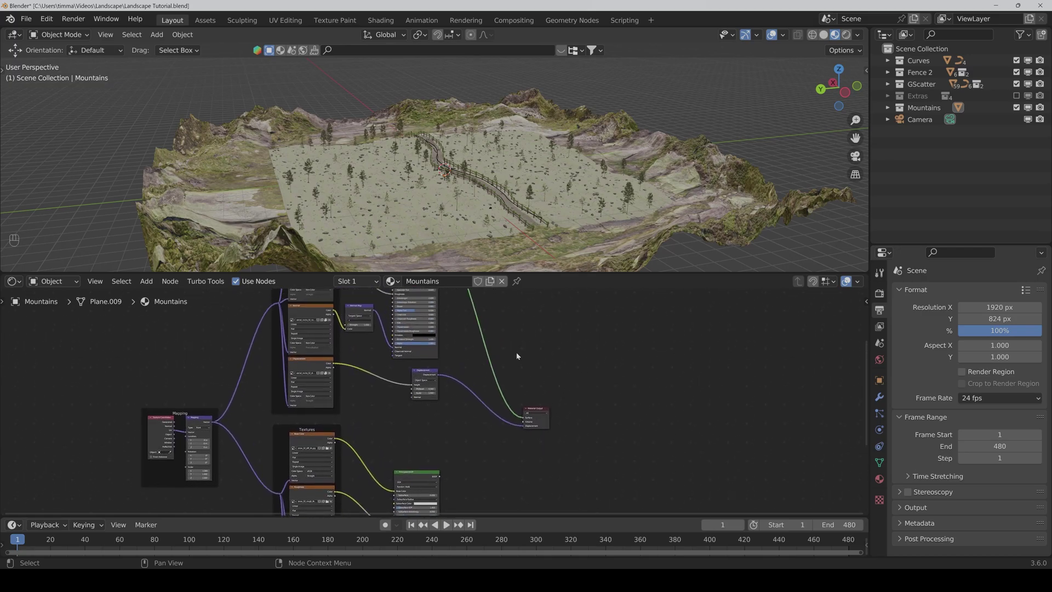
pyautogui.hotkey('ctrl', 'shift', 'a')
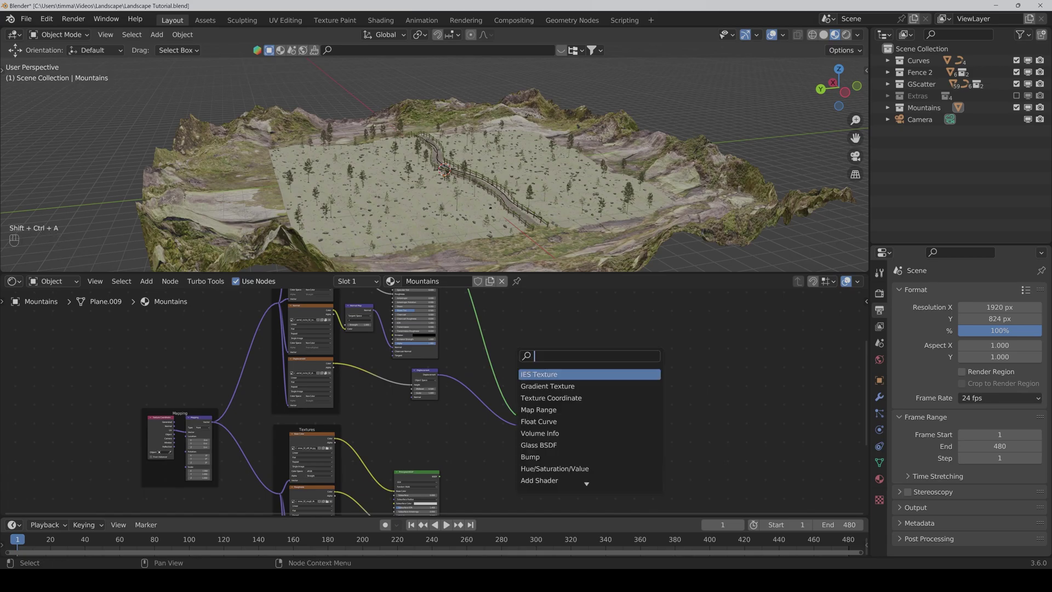
pyautogui.write('mix')
pyautogui.press('Down')
pyautogui.press('Down')
pyautogui.press('Return')
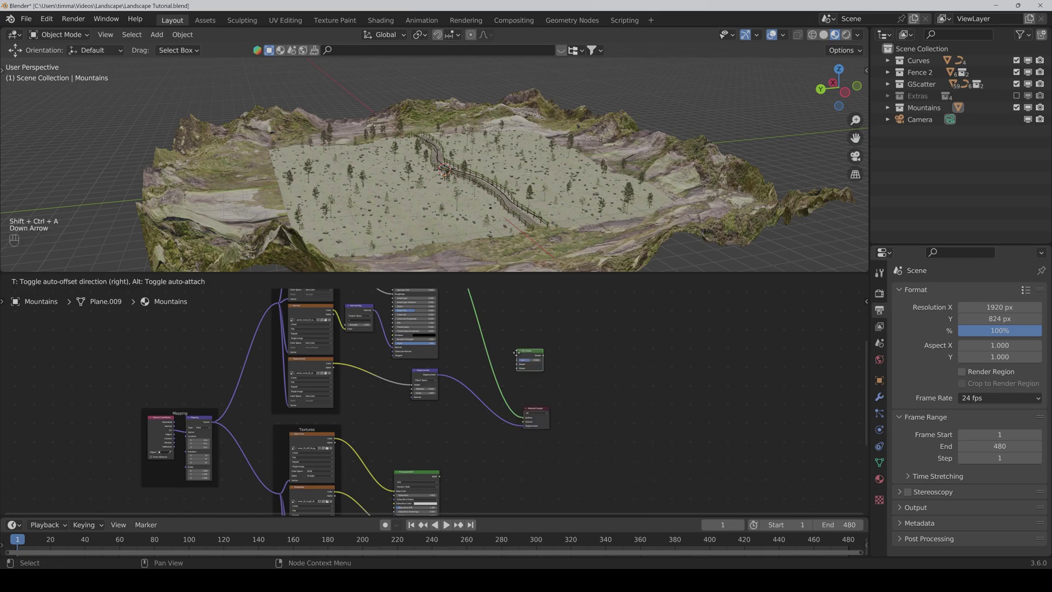
pyautogui.click(478, 361)
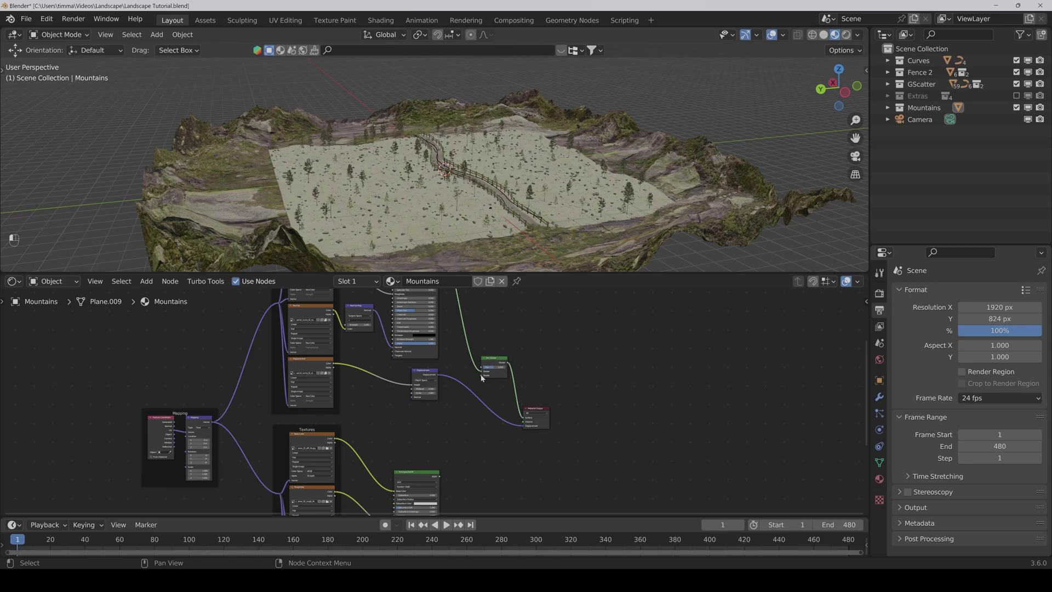
pyautogui.moveTo(481, 377)
pyautogui.mouseDown()
pyautogui.moveTo(485, 475)
pyautogui.moveTo(439, 477)
pyautogui.mouseUp()
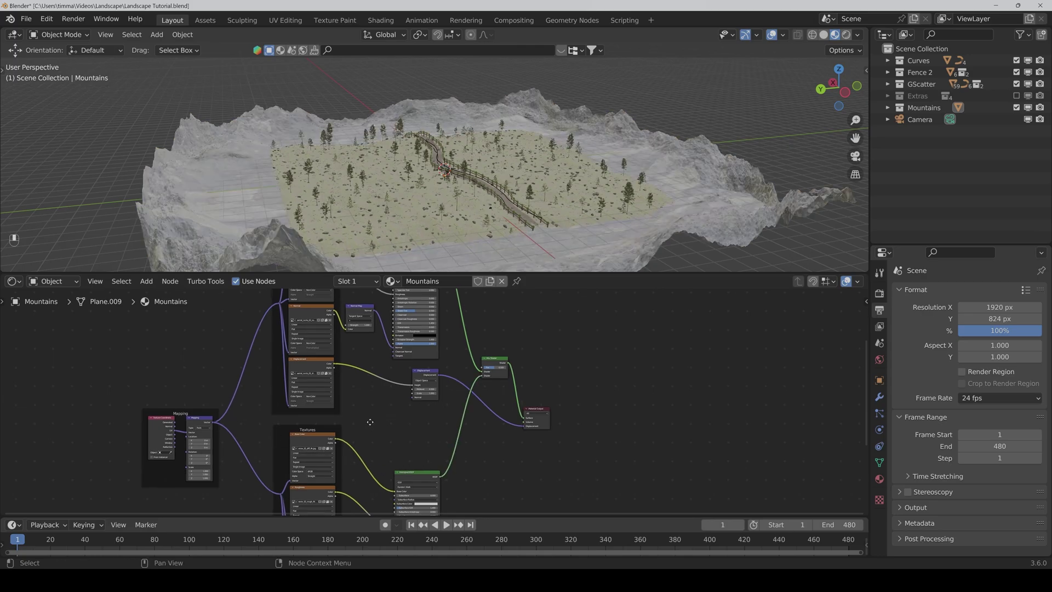
# Set the Mapping node's Scale to 10 on X, Y and Z
pyautogui.moveTo(370, 426); pyautogui.dragTo(449, 404, button='middle')
pyautogui.scroll(2, 425, 453)
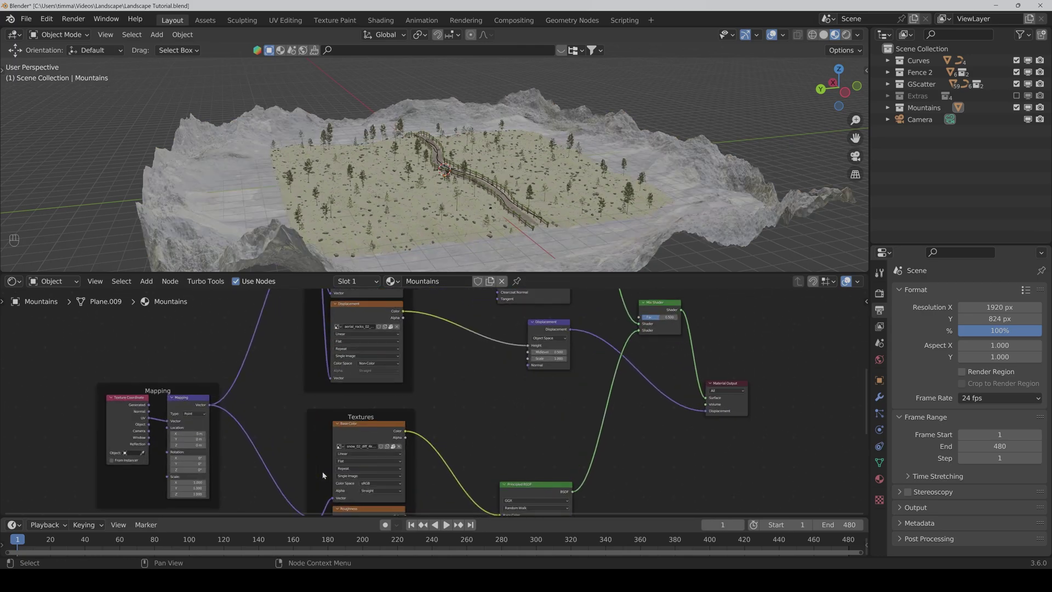
pyautogui.moveTo(239, 478); pyautogui.dragTo(246, 453, button='middle')
pyautogui.moveTo(194, 453); pyautogui.dragTo(194, 466)
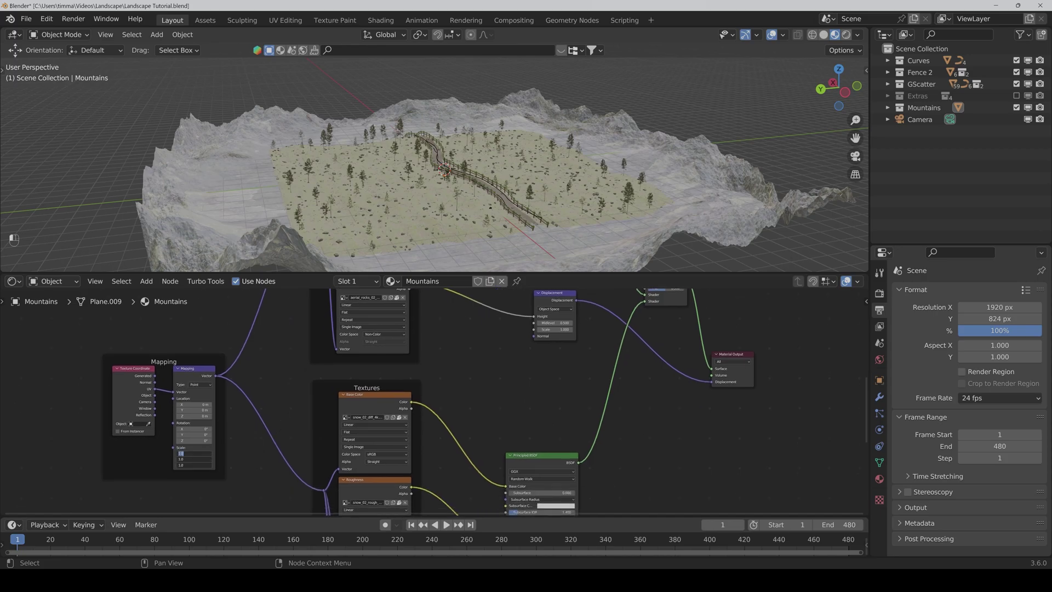
pyautogui.write('1')
pyautogui.press('Return')
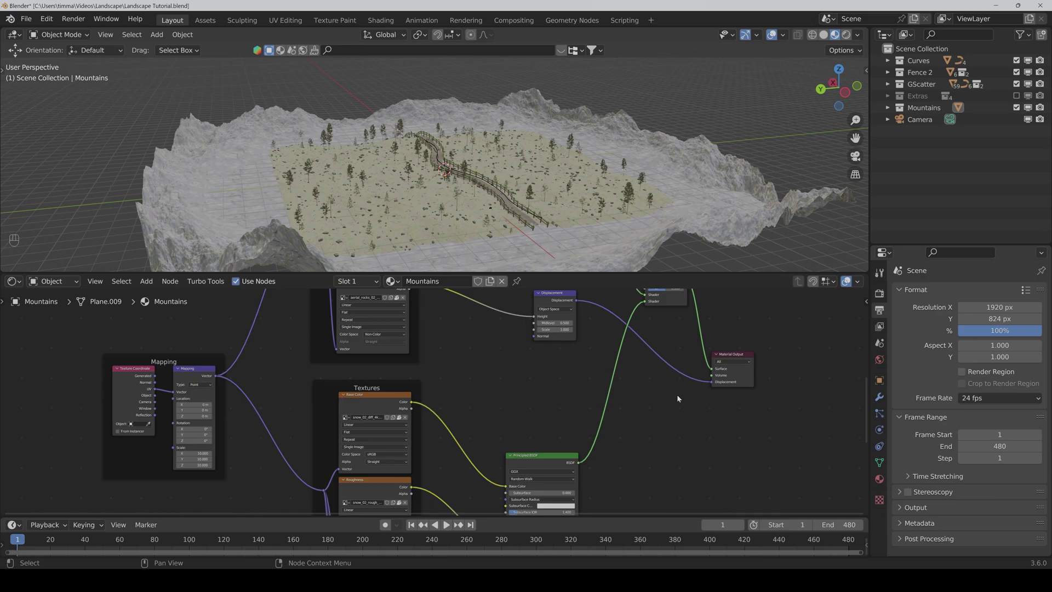
pyautogui.scroll(-3, 678, 398)
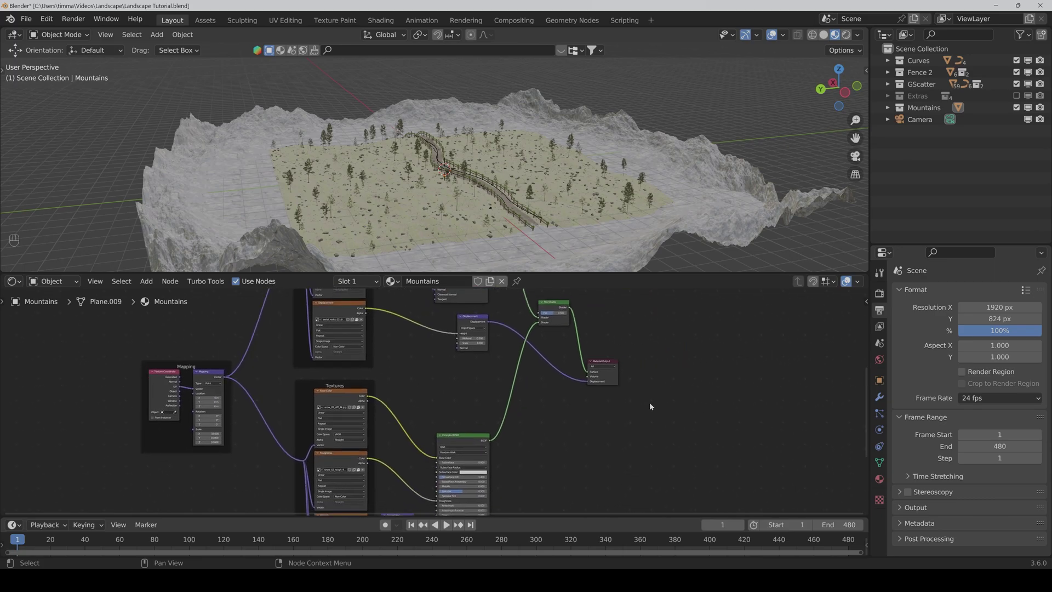
# Add a Mix node below Material Output and route the rock displacement into it
pyautogui.hotkey('ctrl', 'shift', 'a')
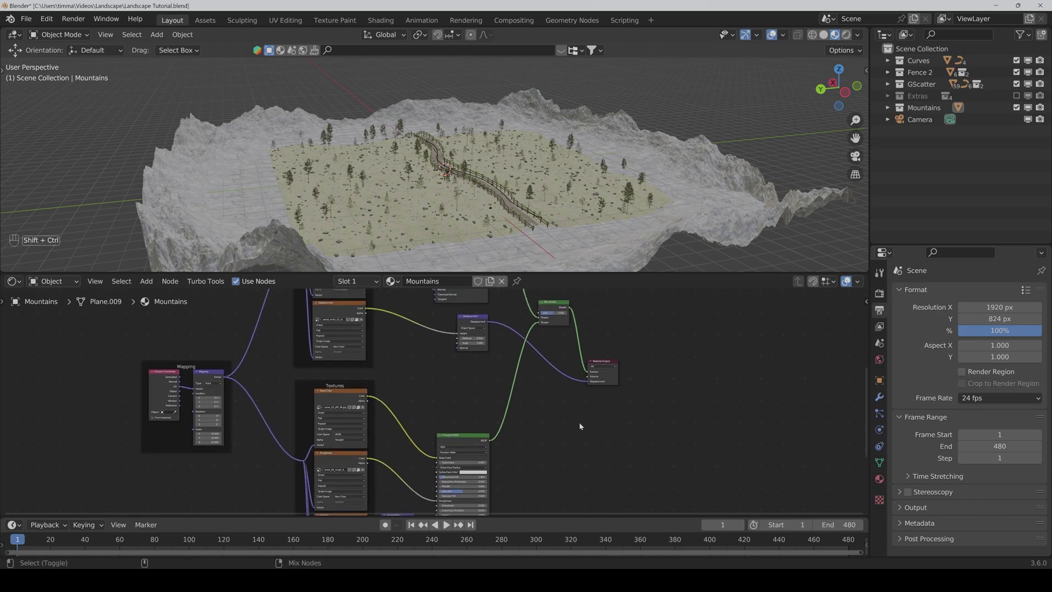
pyautogui.write('mix')
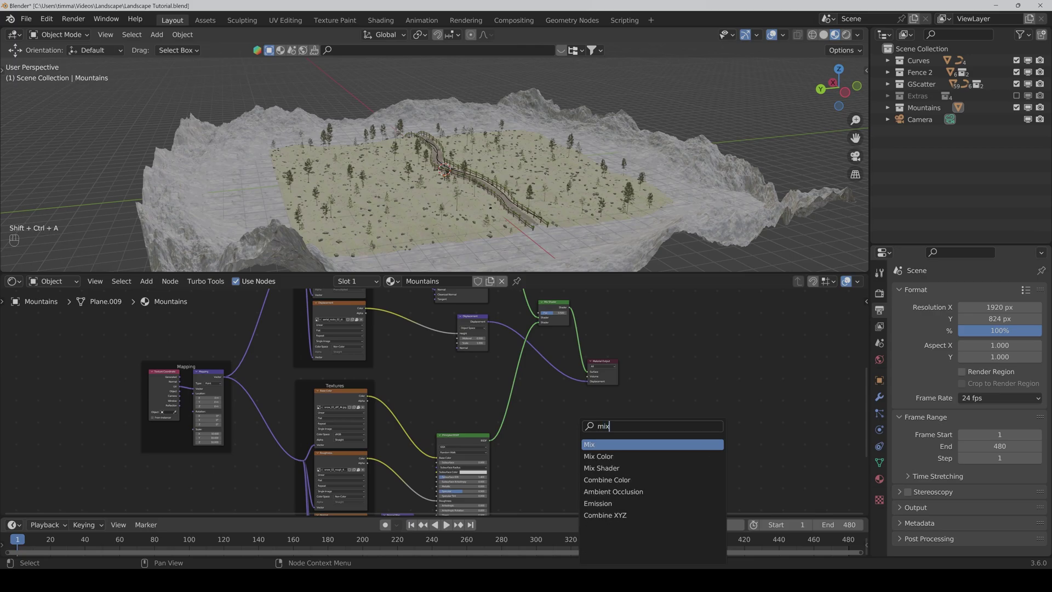
pyautogui.press('Down')
pyautogui.press('Return')
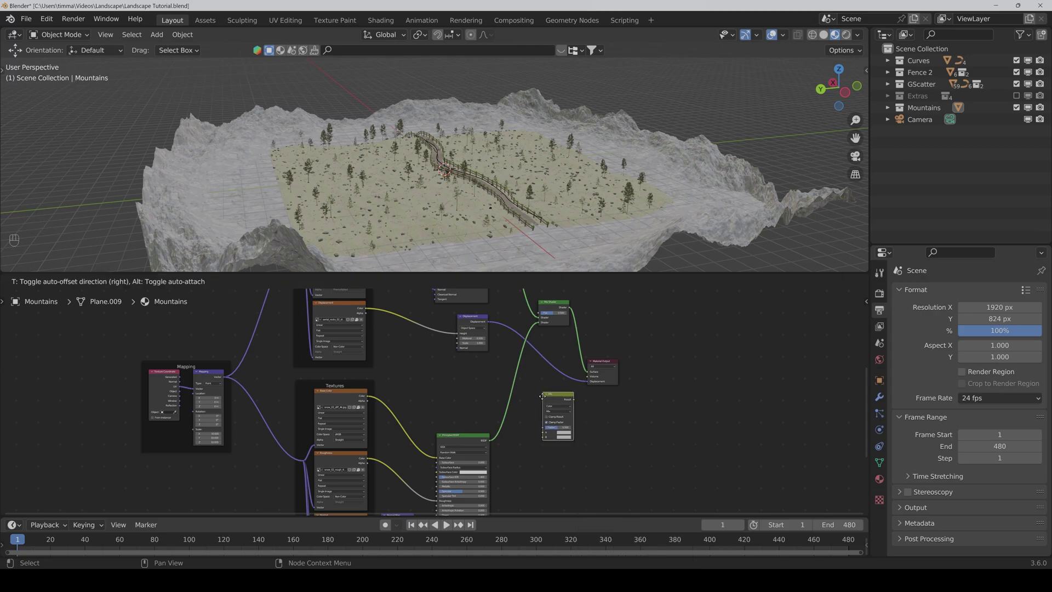
pyautogui.click(536, 388)
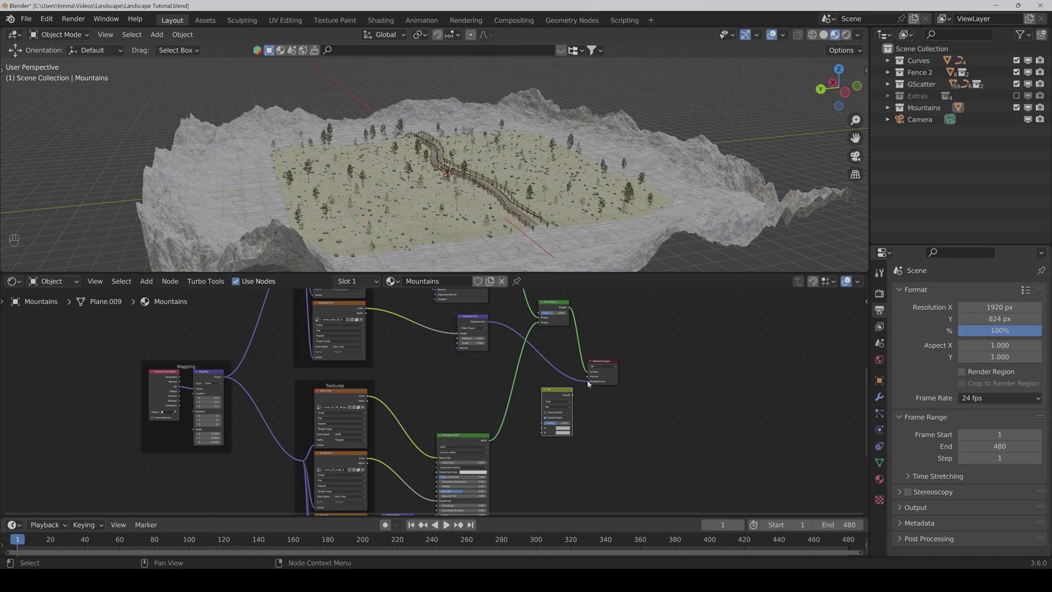
pyautogui.moveTo(590, 386); pyautogui.dragTo(542, 431)
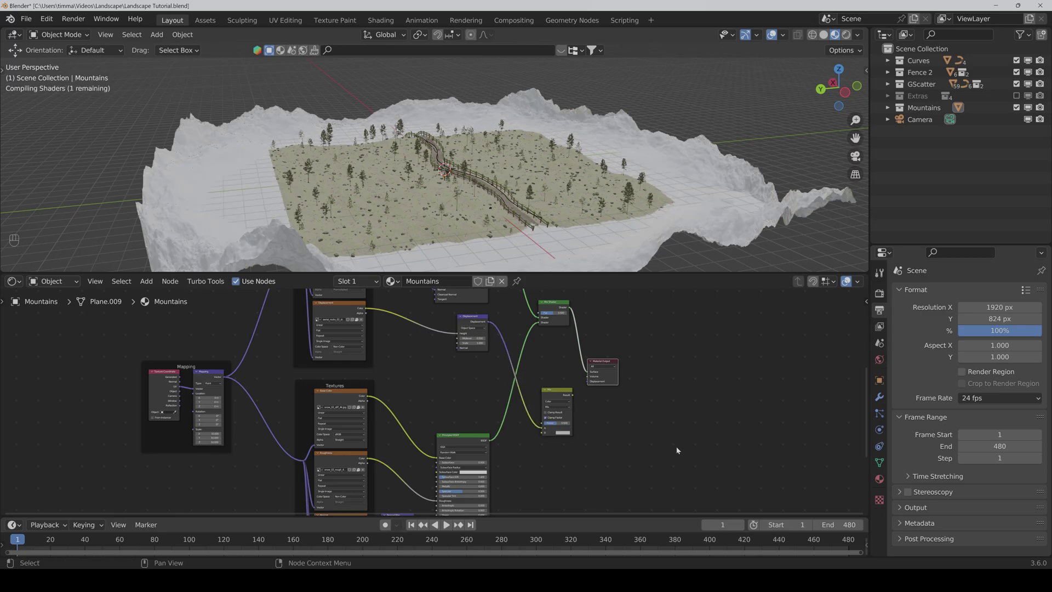
# Connect the snow displacement to the Mix node and its Result to Material Output's Displacement
pyautogui.scroll(-2, 669, 451)
pyautogui.moveTo(597, 457); pyautogui.dragTo(553, 402, button='middle')
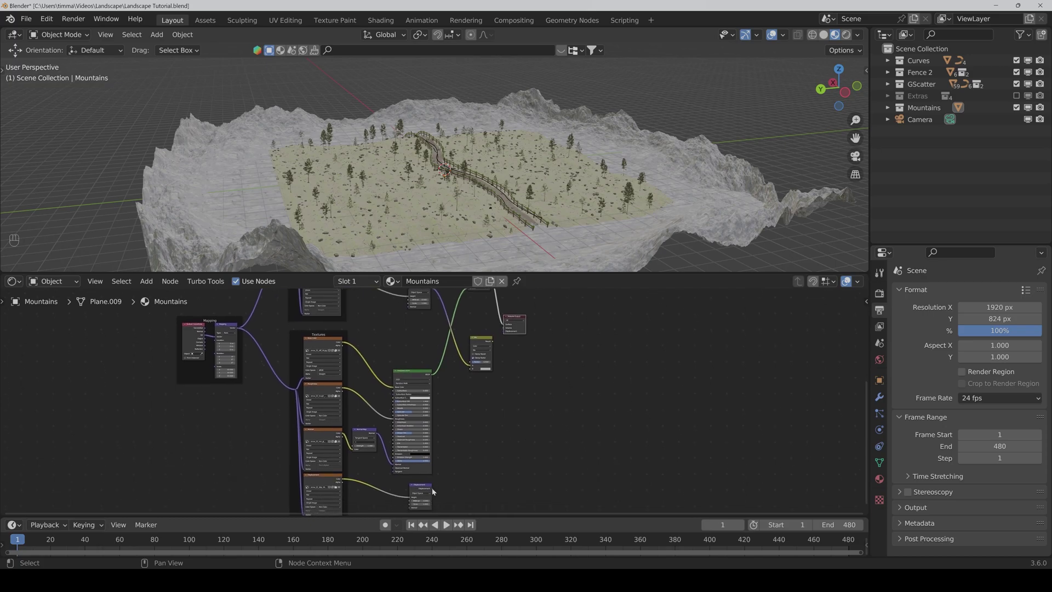
pyautogui.moveTo(433, 492); pyautogui.dragTo(469, 369)
pyautogui.scroll(3, 521, 389)
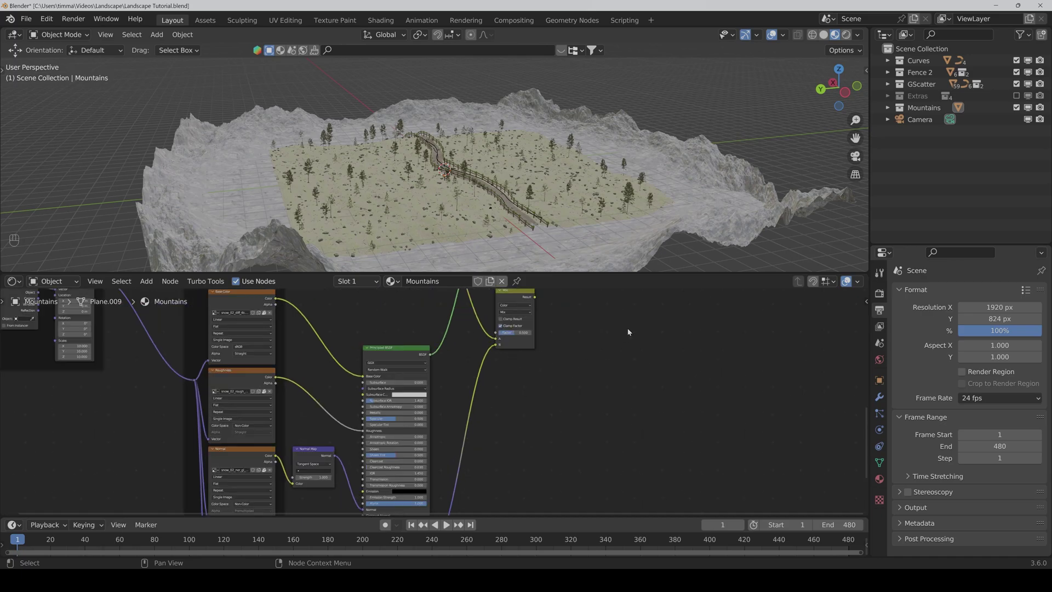
pyautogui.moveTo(628, 331); pyautogui.dragTo(557, 448, button='middle')
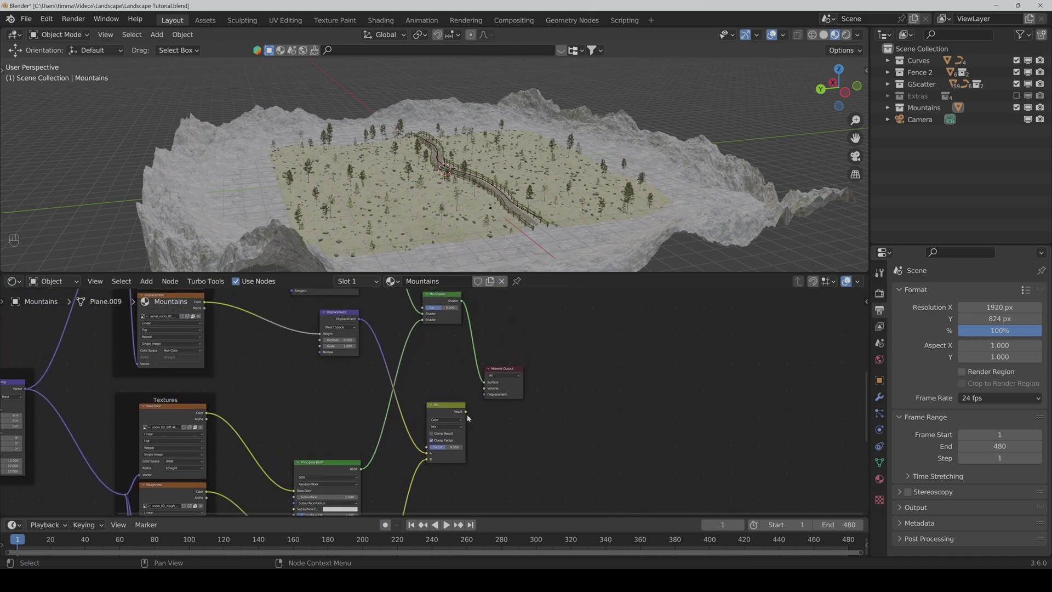
pyautogui.moveTo(467, 413); pyautogui.dragTo(485, 394)
# Add a Color Ramp node in the empty space left of the textures
pyautogui.scroll(-3, 504, 443)
pyautogui.moveTo(366, 378); pyautogui.dragTo(525, 427, button='middle')
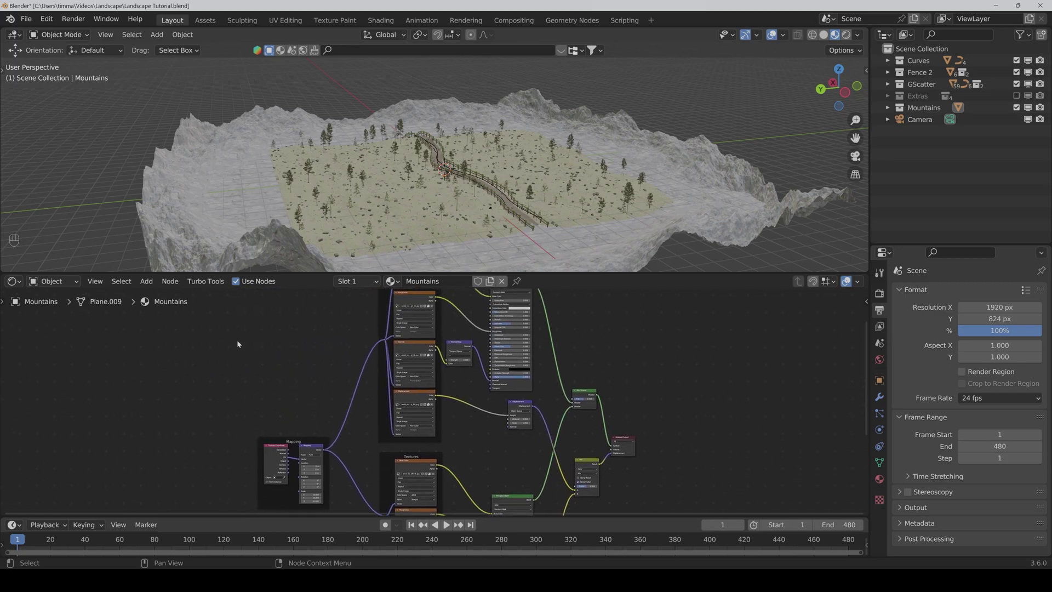
pyautogui.moveTo(237, 341); pyautogui.dragTo(339, 371, button='middle')
pyautogui.scroll(1, 338, 372)
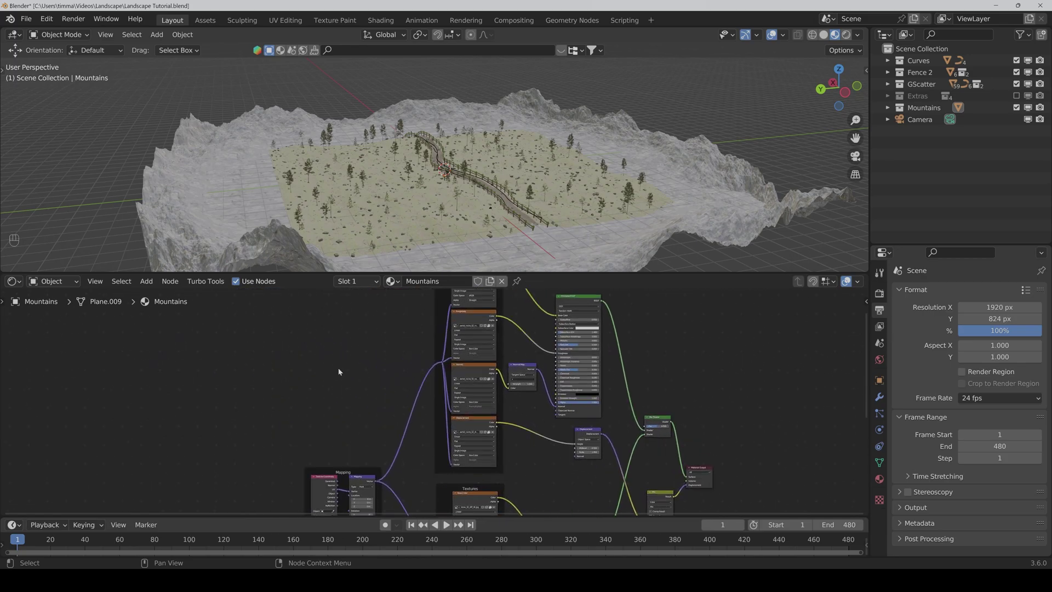
pyautogui.hotkey('shift', 'ctrl', 'a')
pyautogui.write('colo')
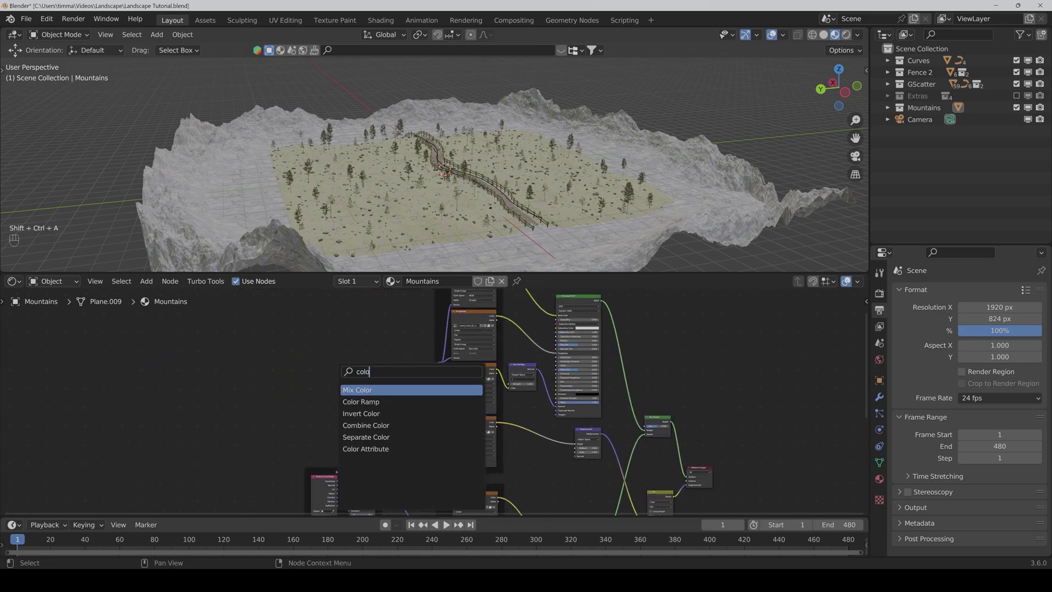
pyautogui.press('Down')
pyautogui.press('Return')
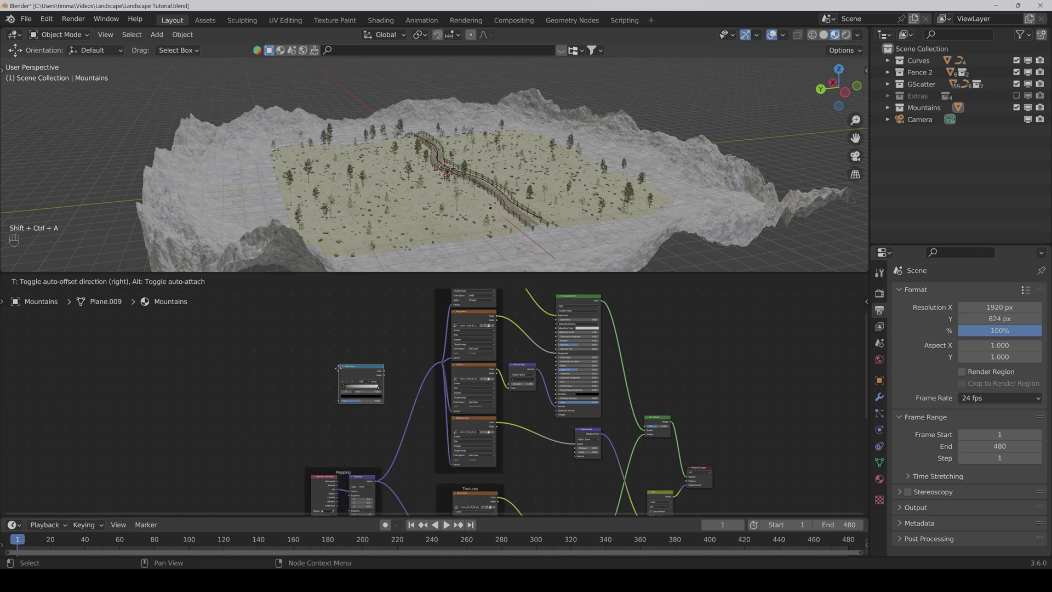
pyautogui.click(338, 368)
pyautogui.scroll(1, 339, 372)
pyautogui.click(279, 373)
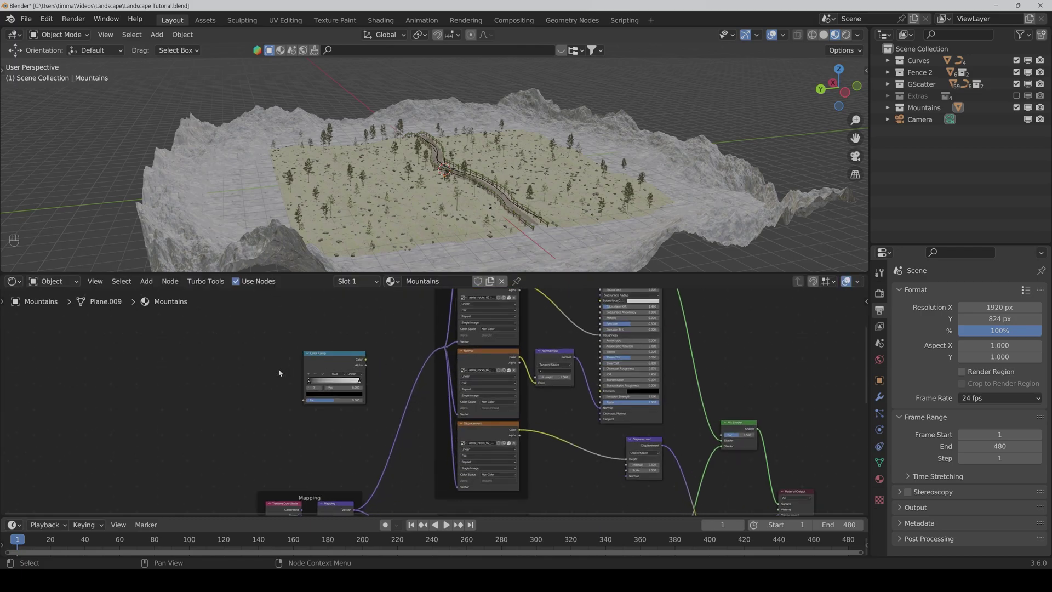
# Add a Noise Texture beside the ramp and feed its Fac into the Color Ramp
pyautogui.hotkey('shift', 'ctrl', 'a')
pyautogui.write('nois')
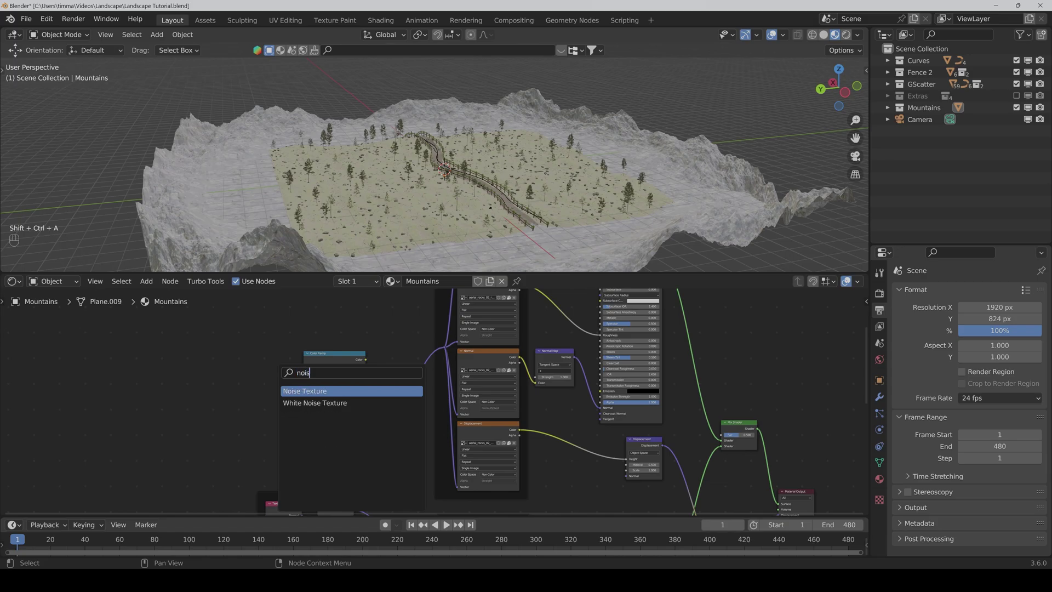
pyautogui.press('Return')
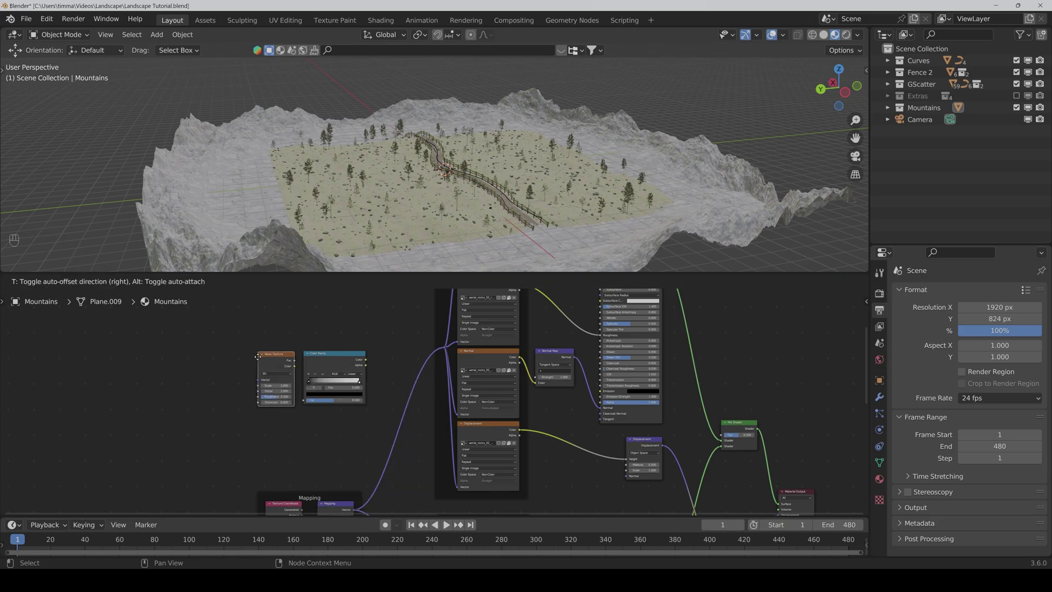
pyautogui.click(245, 355)
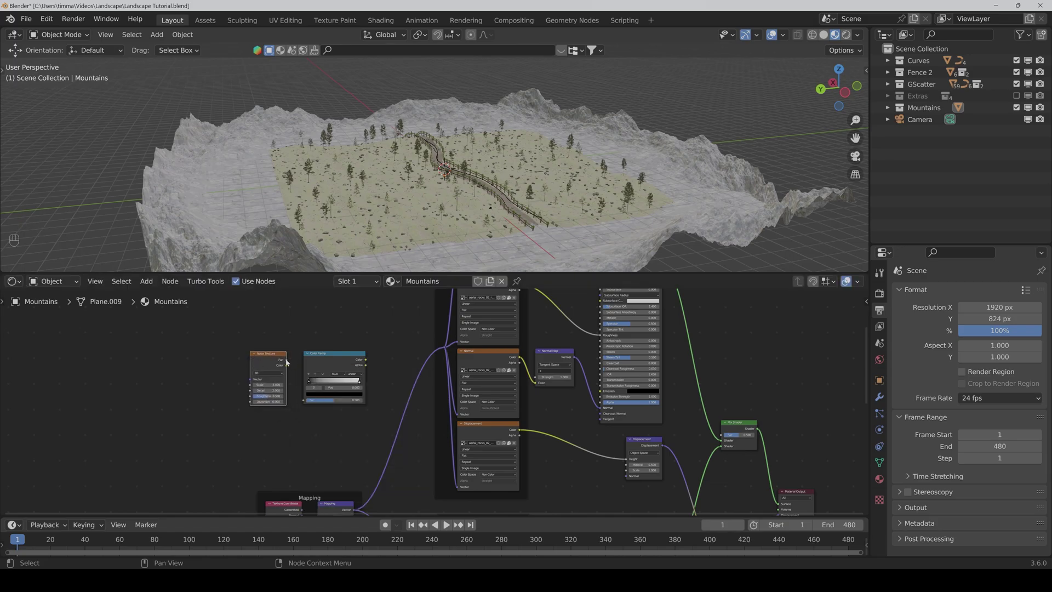
pyautogui.moveTo(289, 360); pyautogui.dragTo(304, 402)
# Connect the Color Ramp output to the Mix Shader Fac and the Mix node Factor
pyautogui.moveTo(575, 416); pyautogui.dragTo(396, 401, button='middle')
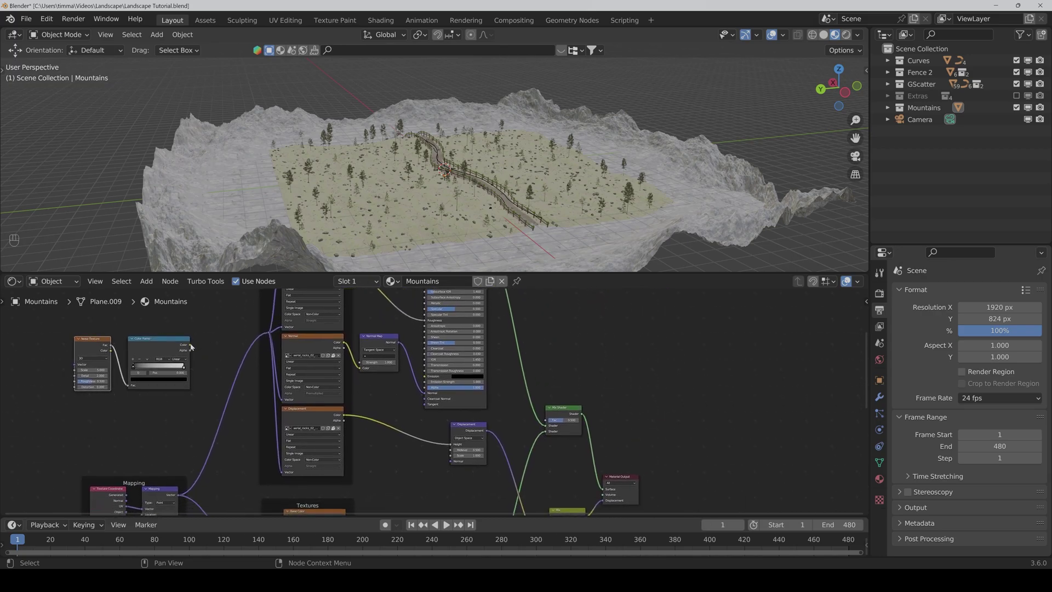
pyautogui.moveTo(189, 345); pyautogui.dragTo(550, 424)
pyautogui.moveTo(703, 437); pyautogui.dragTo(683, 387, button='middle')
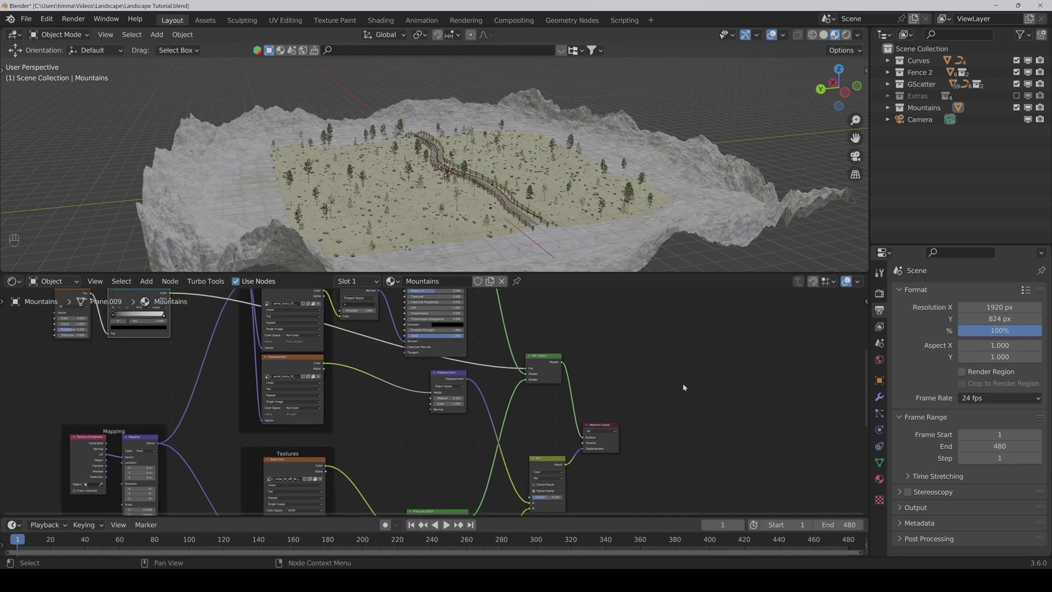
pyautogui.scroll(-2, 615, 421)
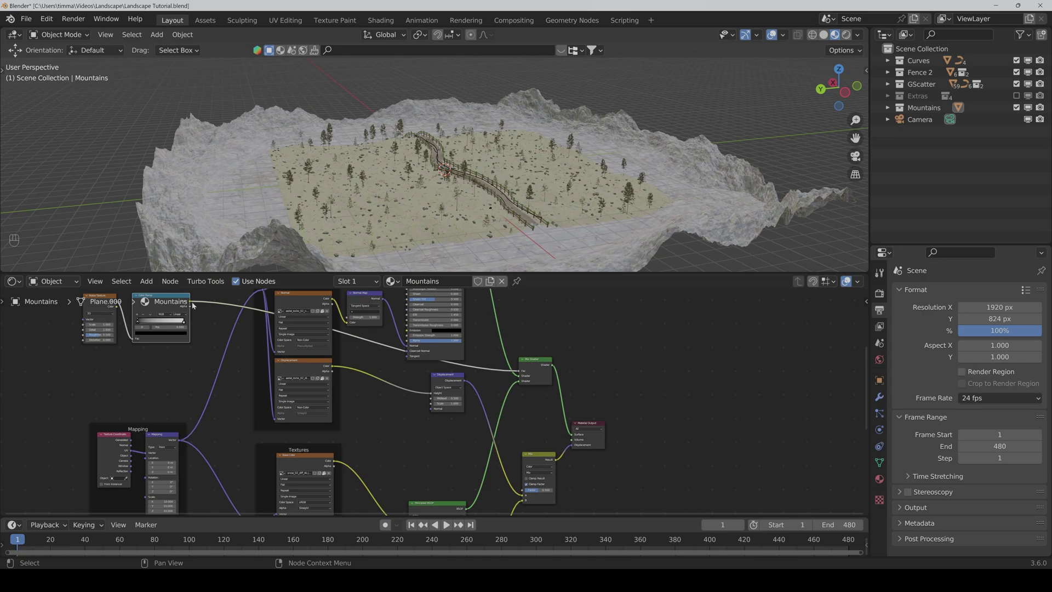
pyautogui.moveTo(190, 302); pyautogui.dragTo(524, 489)
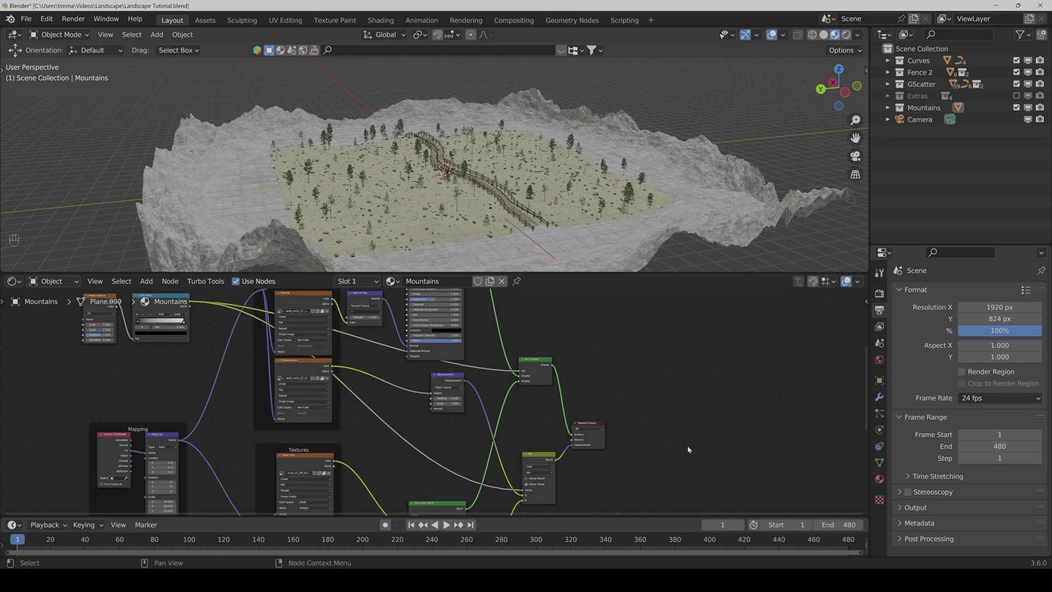
pyautogui.moveTo(108, 349); pyautogui.dragTo(350, 426, button='middle')
pyautogui.scroll(2, 432, 190)
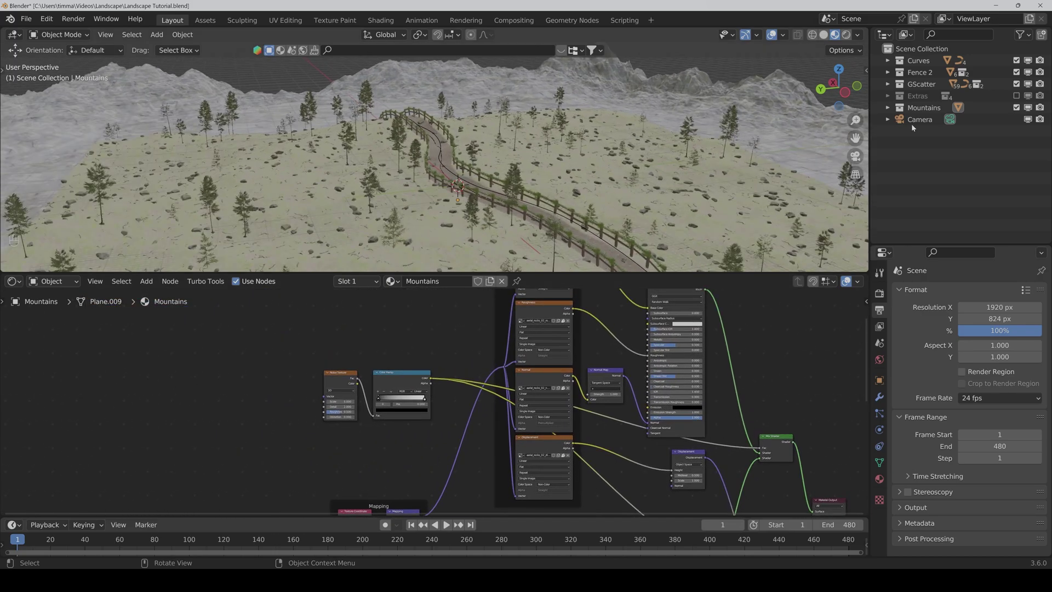
# Plug the Mapping node's Vector output into the Noise Texture's Vector input
pyautogui.moveTo(432, 191); pyautogui.dragTo(379, 178, button='middle')
pyautogui.moveTo(419, 427); pyautogui.dragTo(367, 361, button='middle')
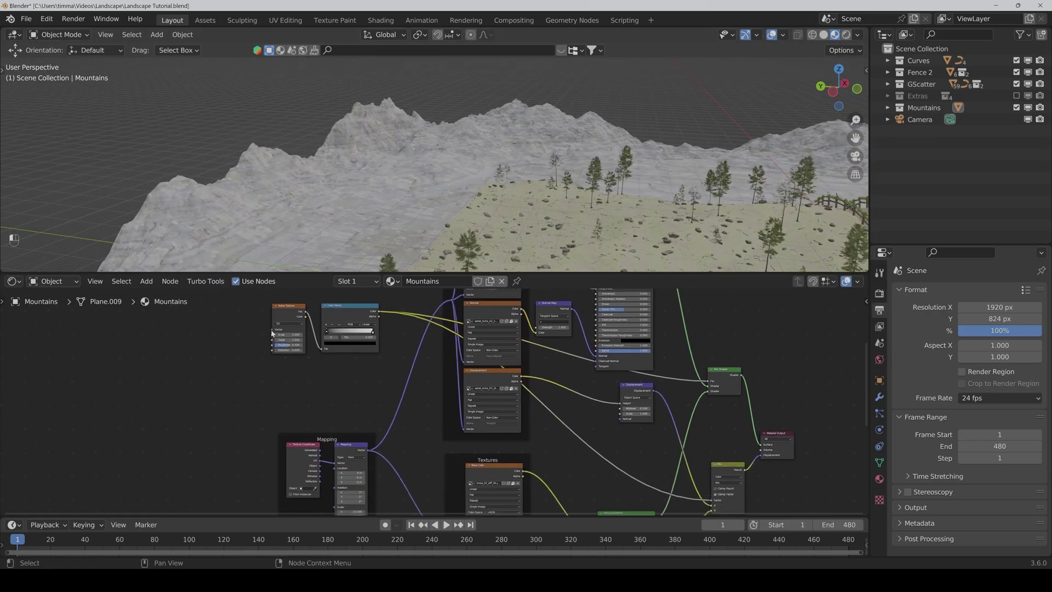
pyautogui.moveTo(272, 332); pyautogui.dragTo(369, 448)
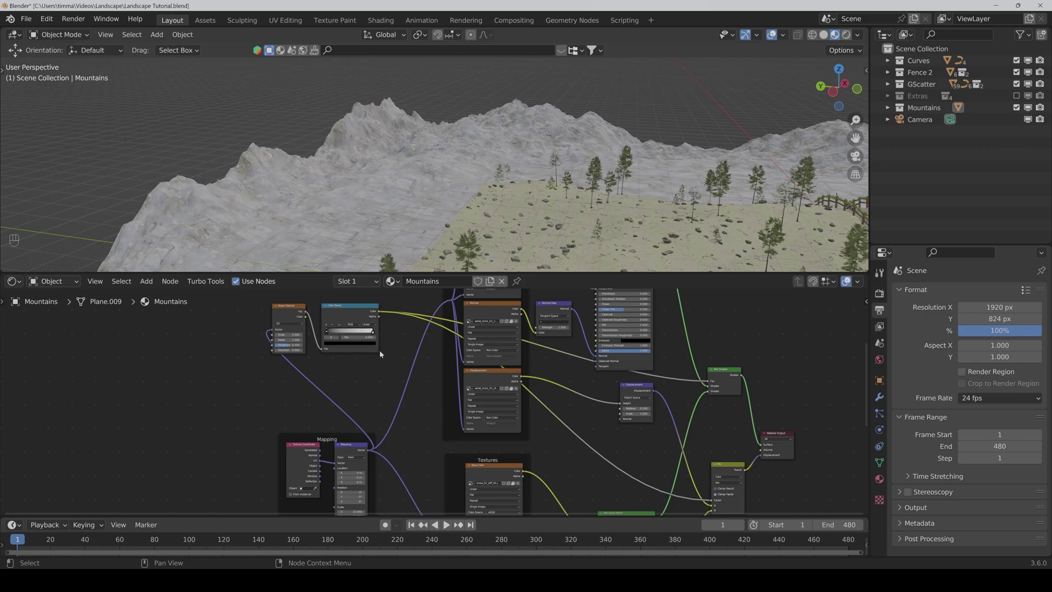
pyautogui.moveTo(379, 350); pyautogui.dragTo(392, 401, button='middle')
pyautogui.scroll(2, 395, 404)
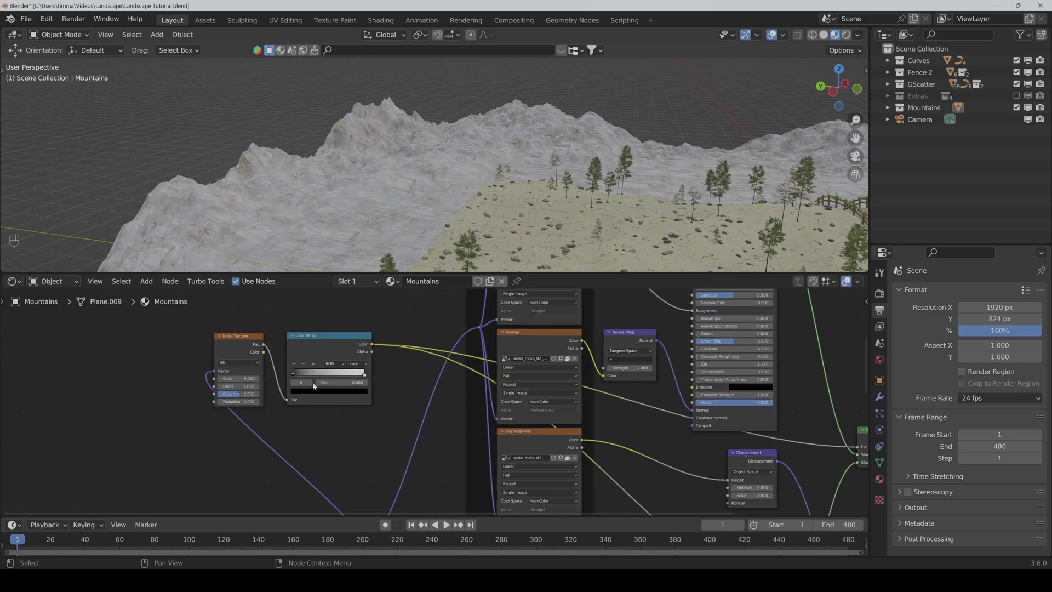
# Tighten the Color Ramp, moving the black stop to about 0.1 and white to about 0.8
pyautogui.moveTo(293, 377)
pyautogui.mouseDown()
pyautogui.moveTo(362, 376)
pyautogui.moveTo(352, 377)
pyautogui.mouseUp()
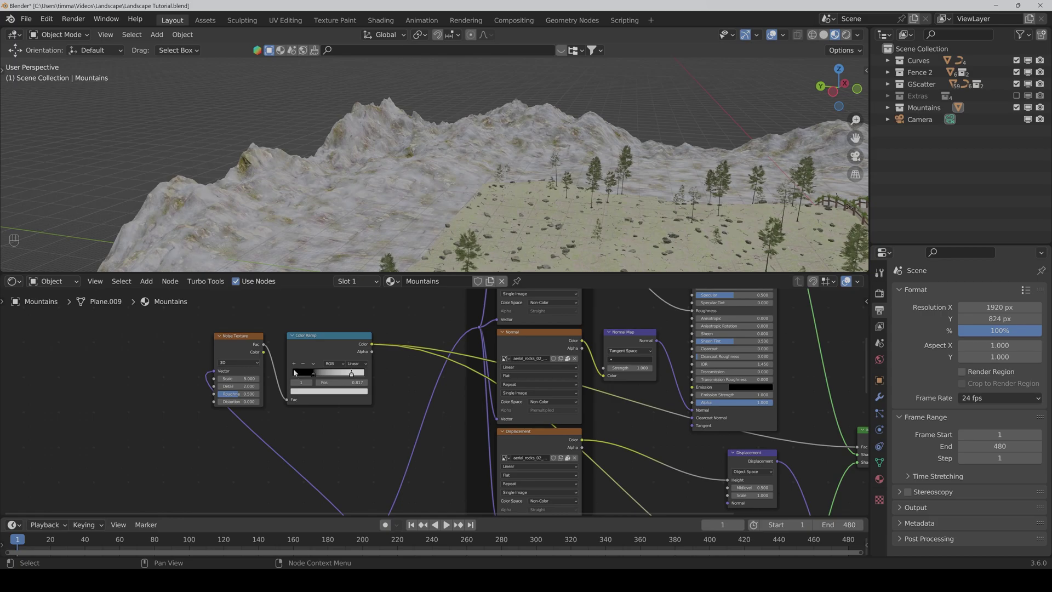
pyautogui.click(314, 376)
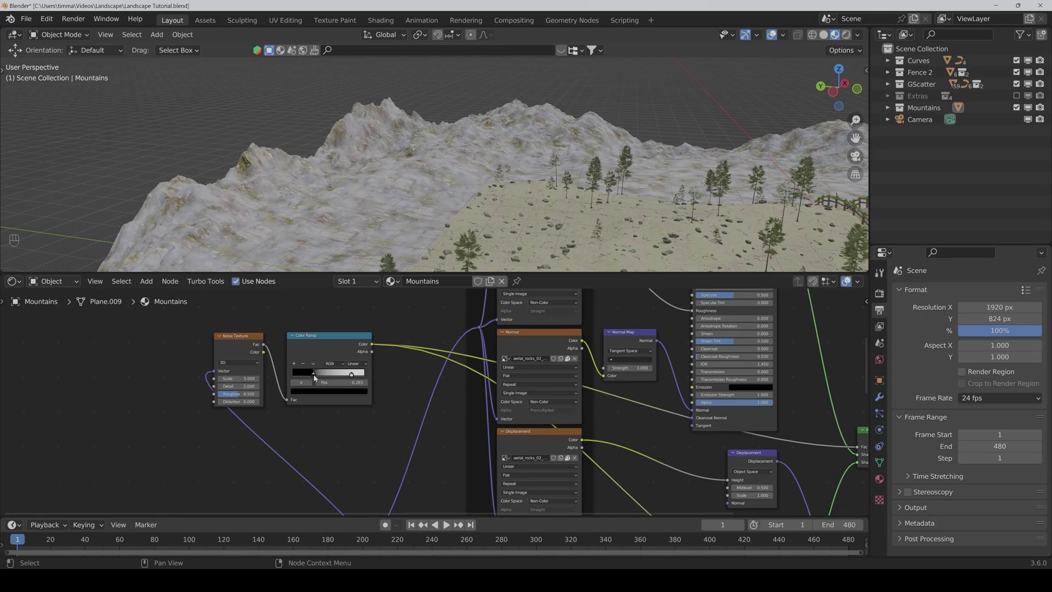
pyautogui.doubleClick(353, 382)
pyautogui.write('1')
pyautogui.press('Return')
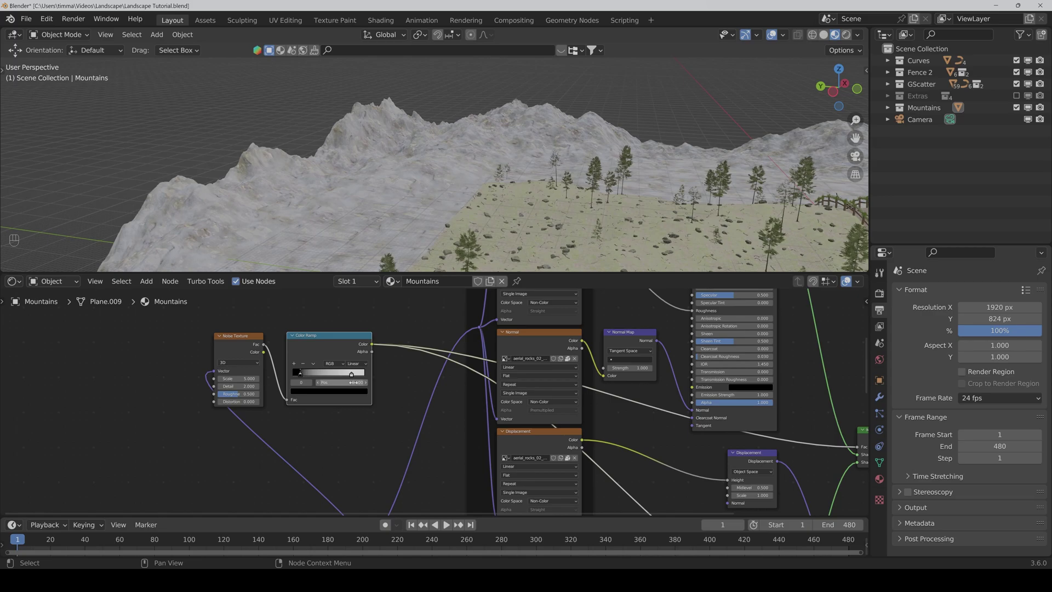
pyautogui.click(352, 374)
pyautogui.doubleClick(353, 383)
pyautogui.press('BackSpace')
pyautogui.press('Return')
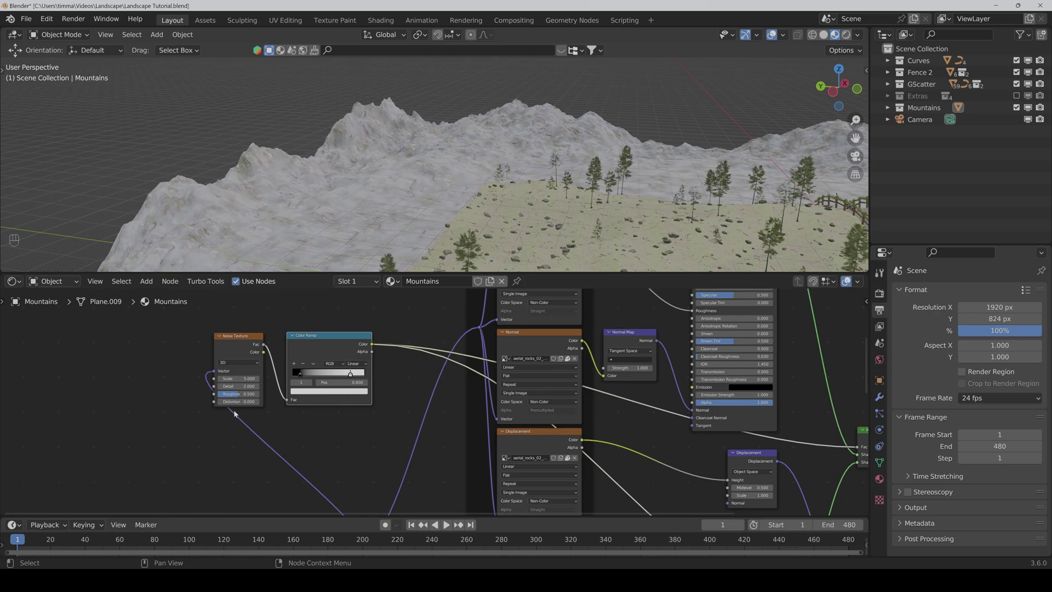
# Raise the Noise Texture detail and set its Scale to 2
pyautogui.moveTo(239, 387); pyautogui.dragTo(258, 386)
pyautogui.click(238, 379)
pyautogui.press('Return')
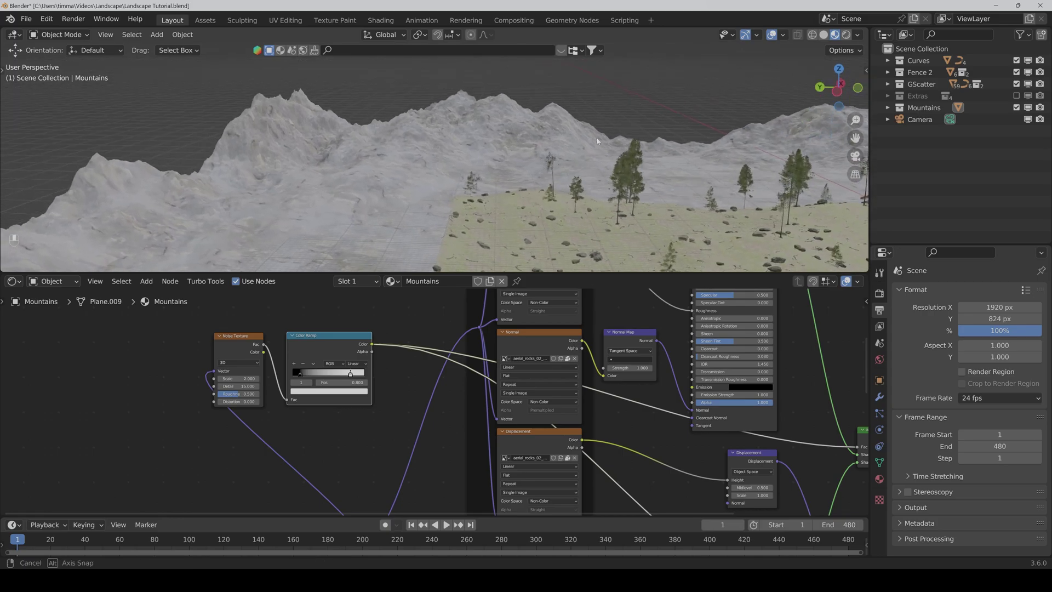
pyautogui.scroll(-6, 565, 408)
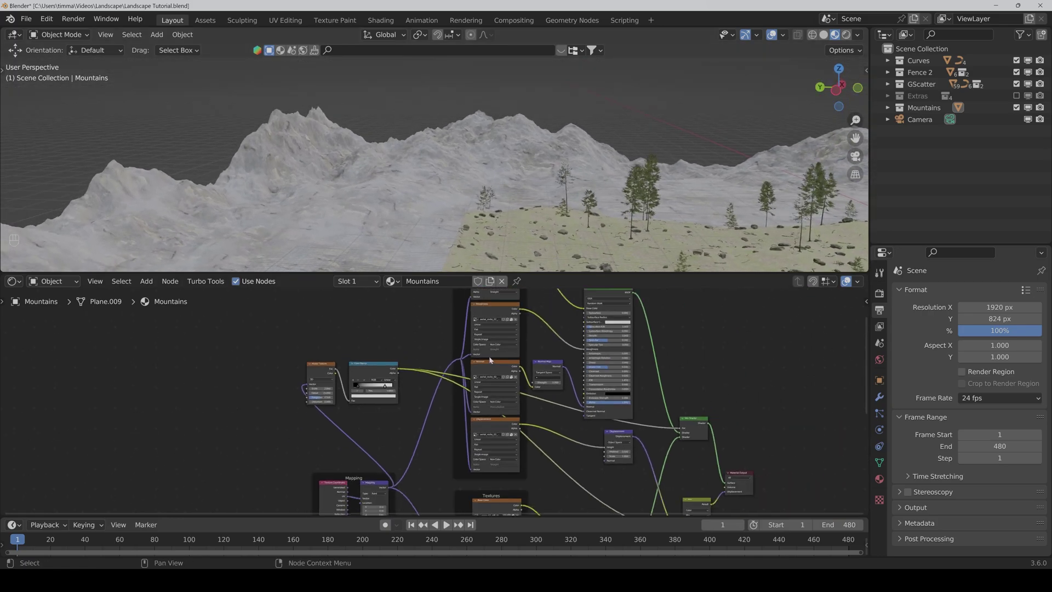
pyautogui.scroll(-2, 565, 408)
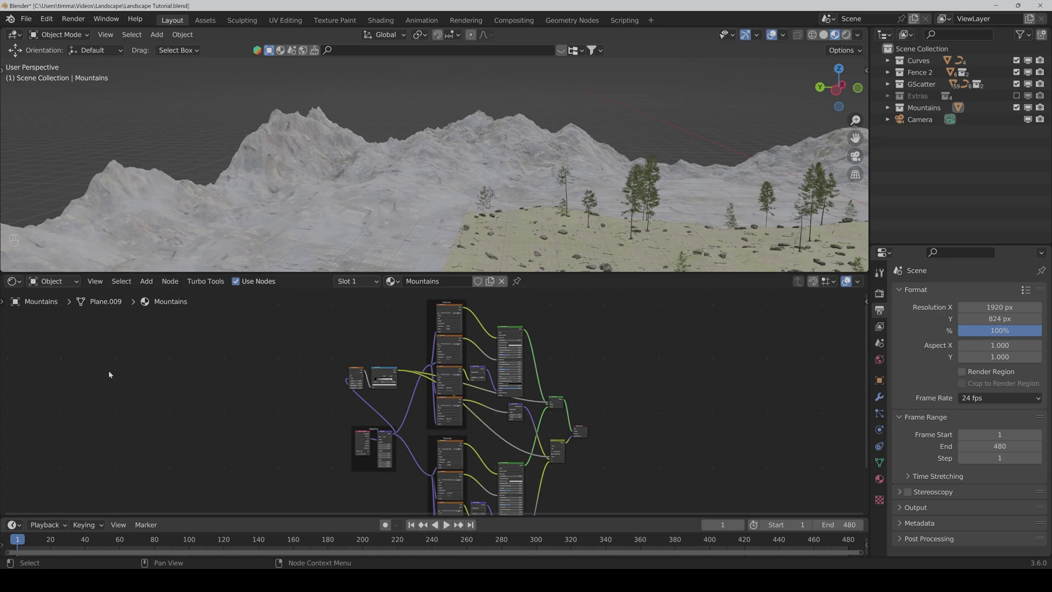
# View the scene through the camera with Rendered viewport shading
pyautogui.click(855, 156)
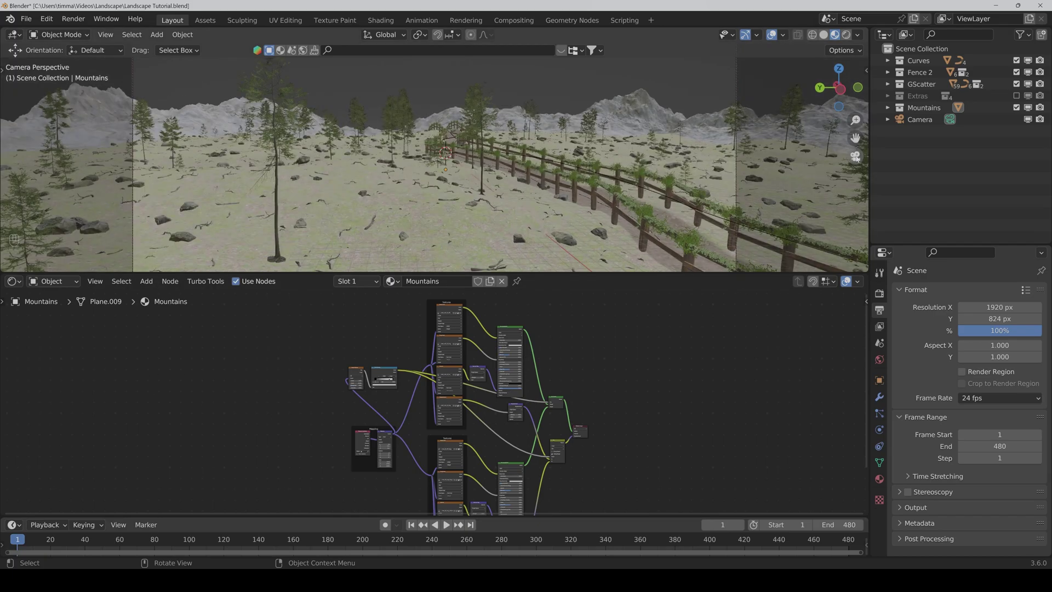
pyautogui.click(848, 35)
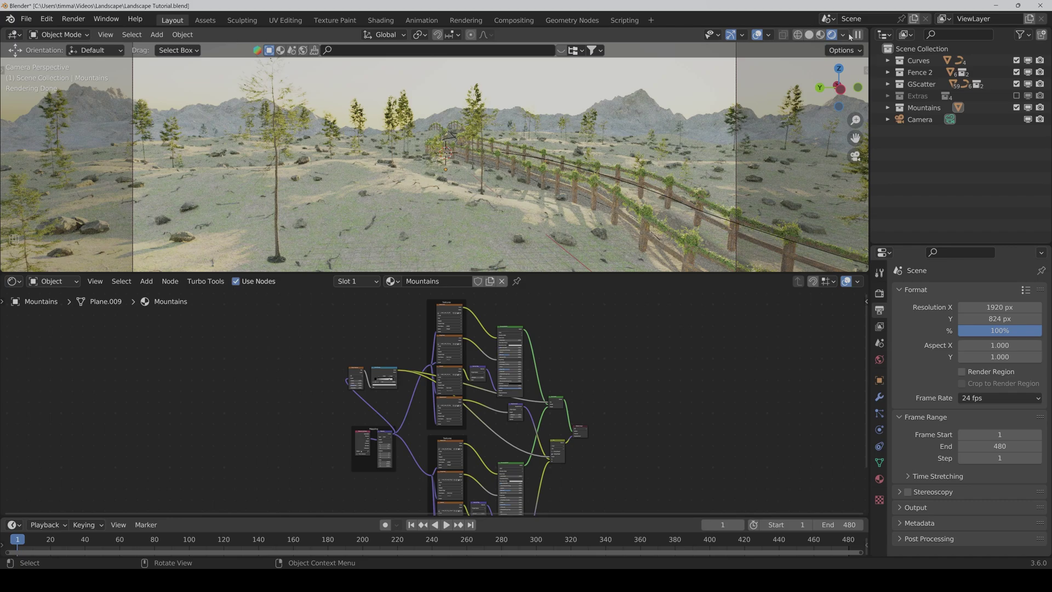
# Insert a Brightness/Contrast node between the snow colour texture and its Principled BSDF
pyautogui.scroll(3, 657, 428)
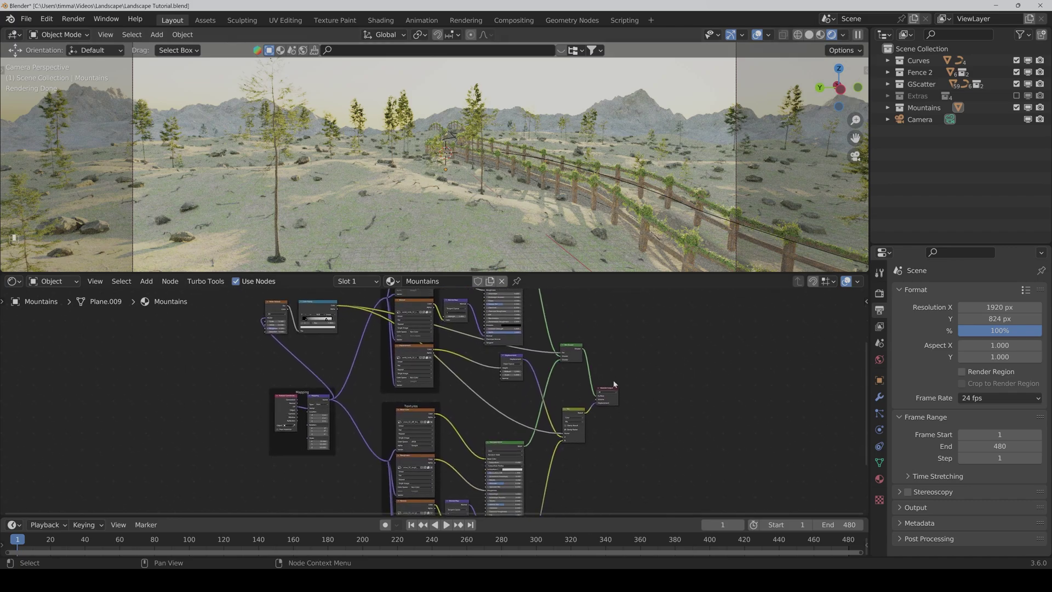
pyautogui.moveTo(662, 440); pyautogui.dragTo(632, 399, button='middle')
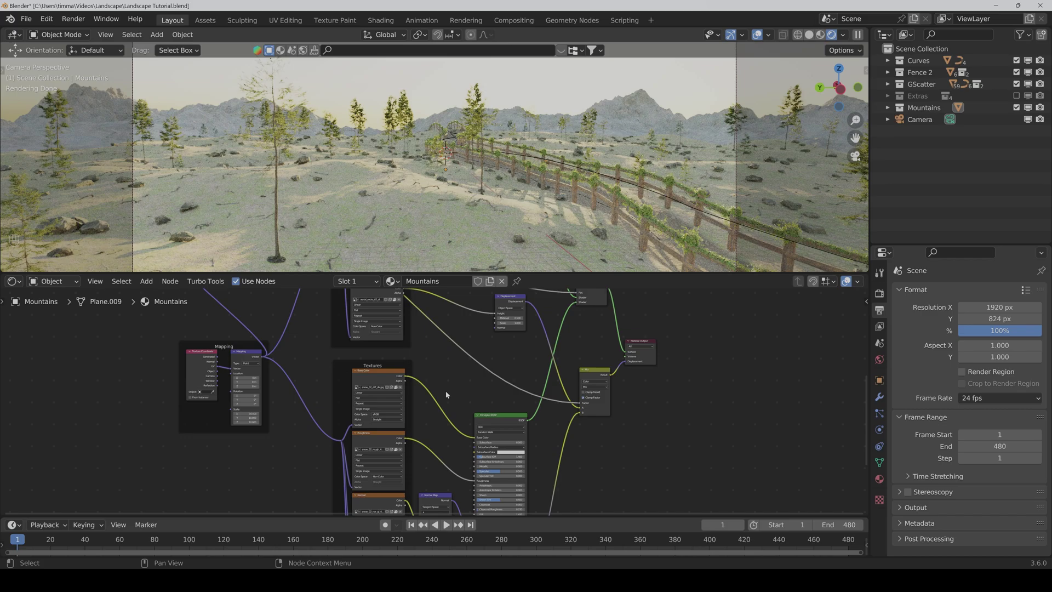
pyautogui.hotkey('ctrl', 'shift', 'a')
pyautogui.write('br')
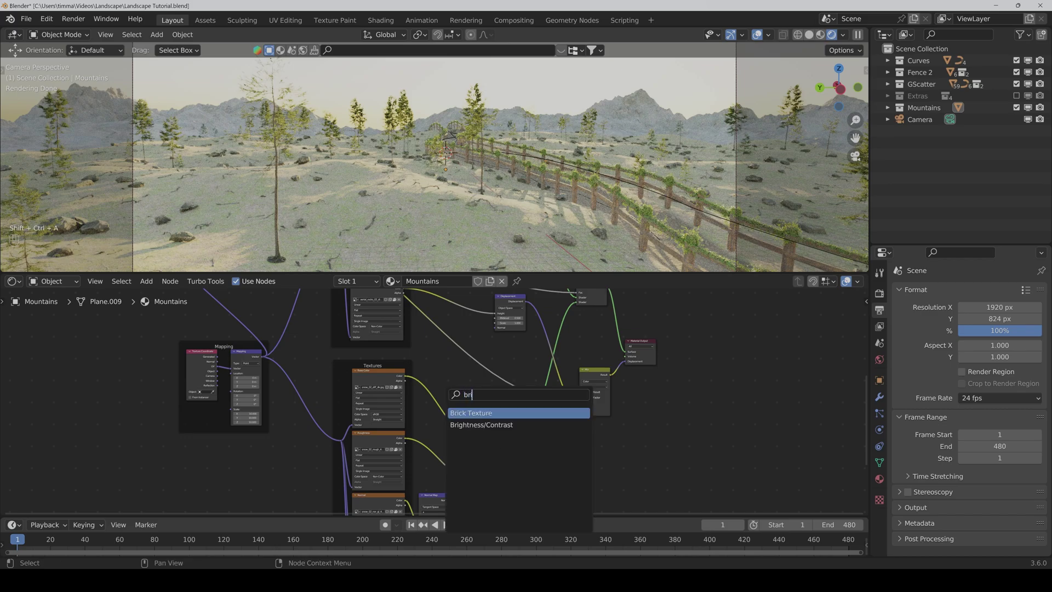
pyautogui.write('ig')
pyautogui.press('Return')
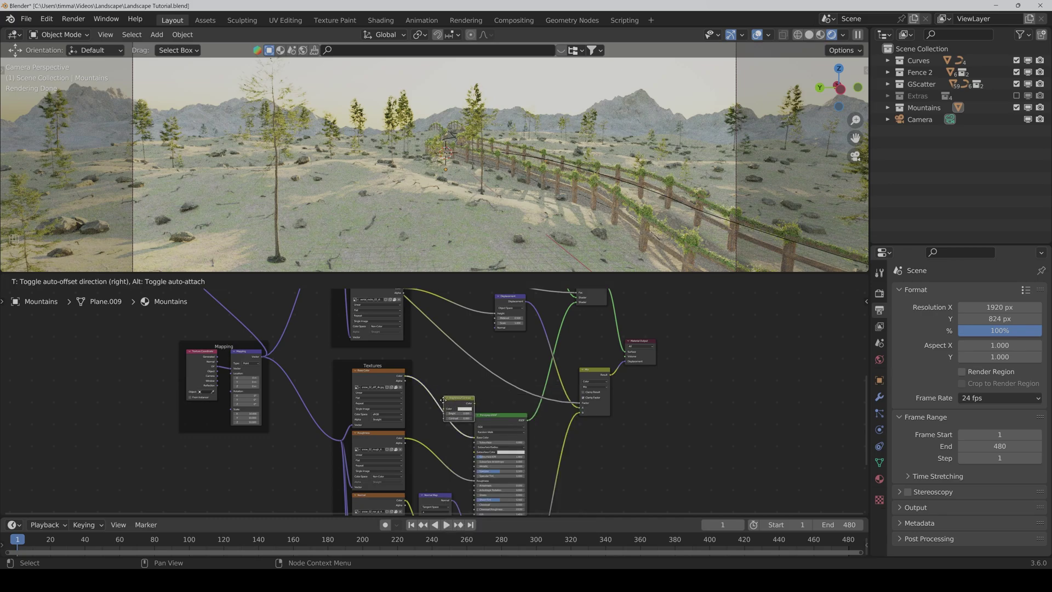
pyautogui.click(476, 417)
# Set the Brightness/Contrast Bright value to 1 and render a still image with F12
pyautogui.scroll(3, 495, 426)
pyautogui.moveTo(495, 406); pyautogui.dragTo(480, 400, button='middle')
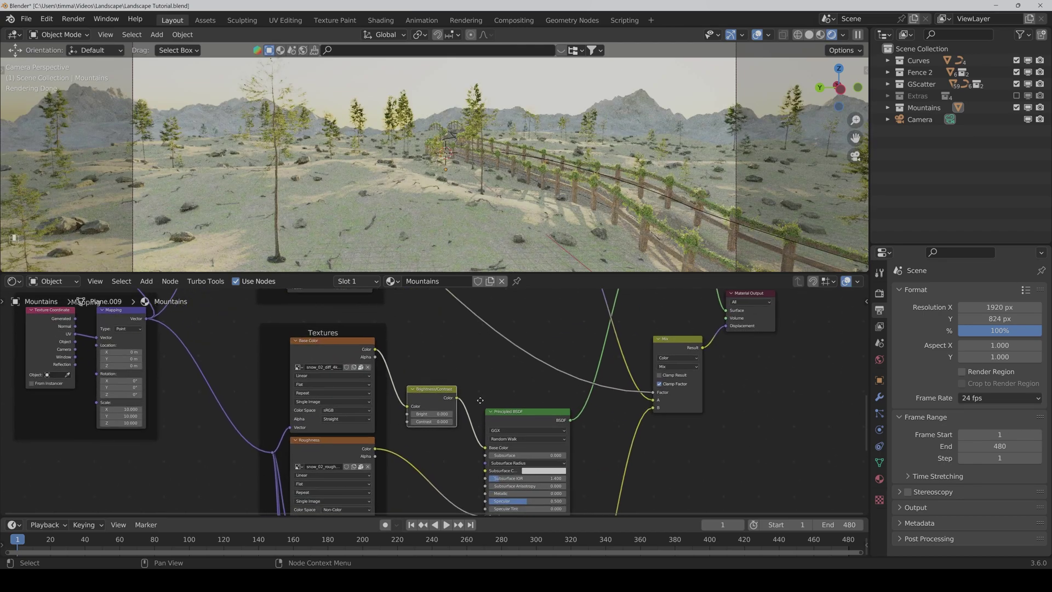
pyautogui.scroll(1, 480, 400)
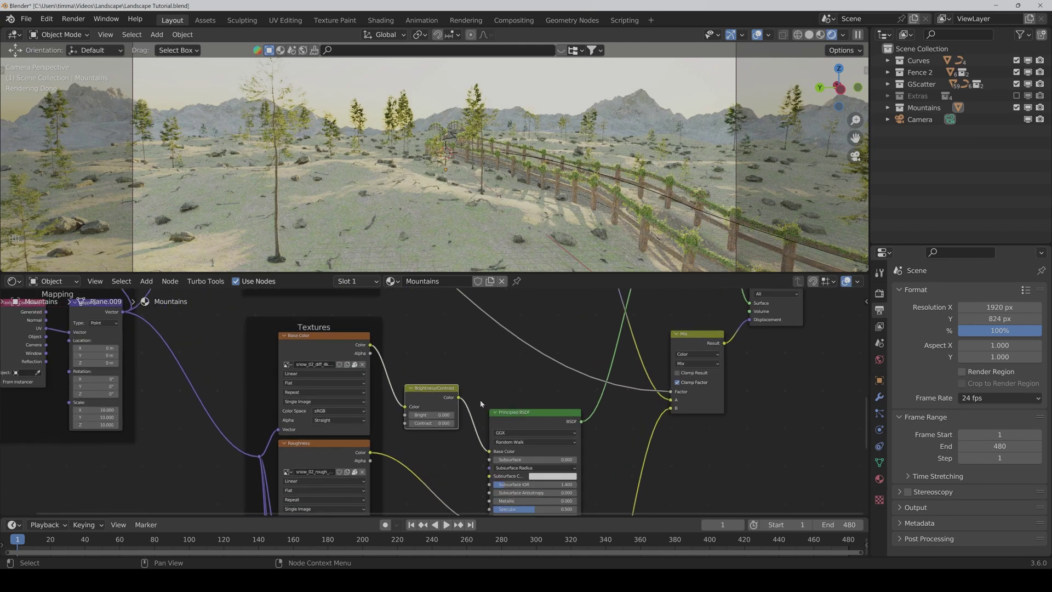
pyautogui.doubleClick(442, 417)
pyautogui.write('1')
pyautogui.press('Return')
pyautogui.press('F12')
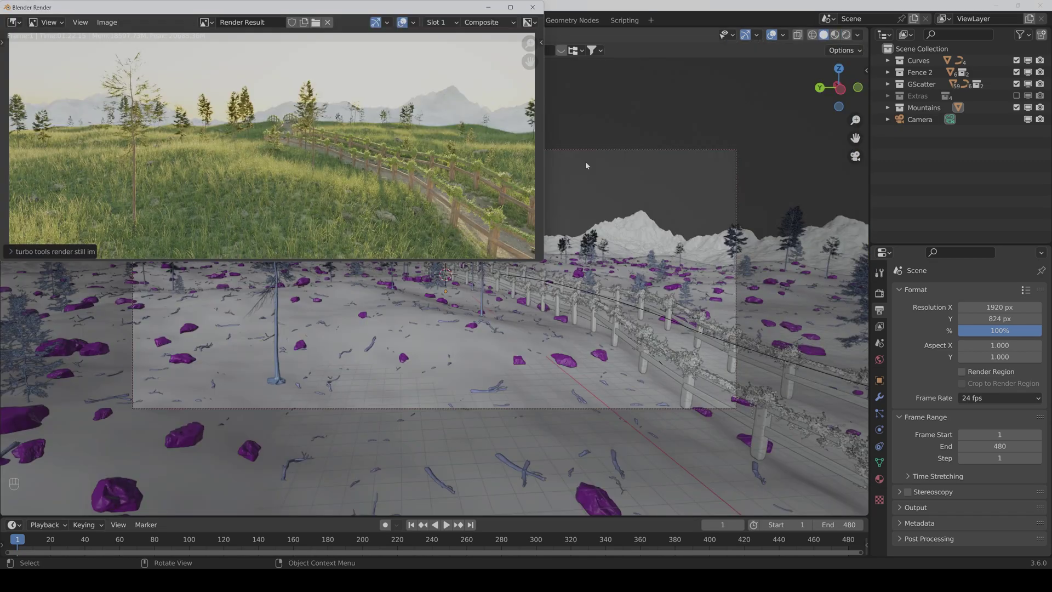